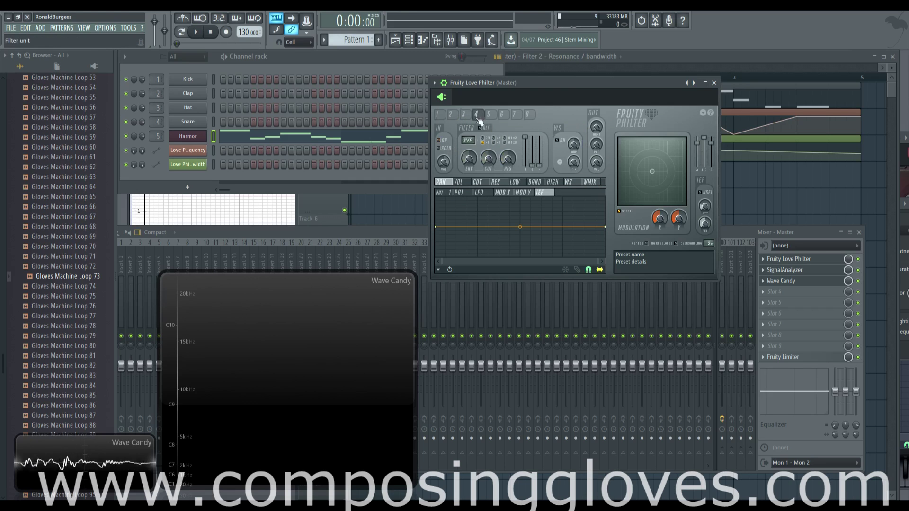
Look through the filter units and the editor targets, ending on filter 1's panning target
left_click_drag(519, 112, 408, 113)
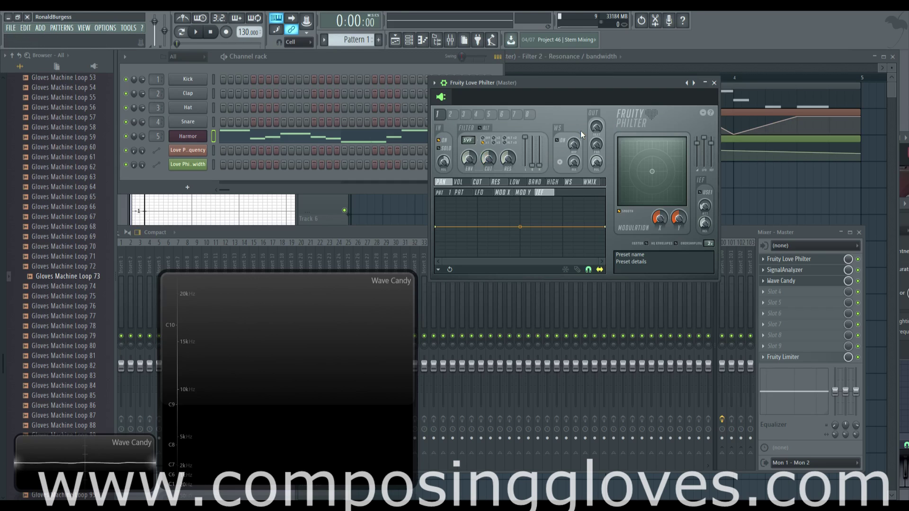
left_click_drag(564, 82, 557, 84)
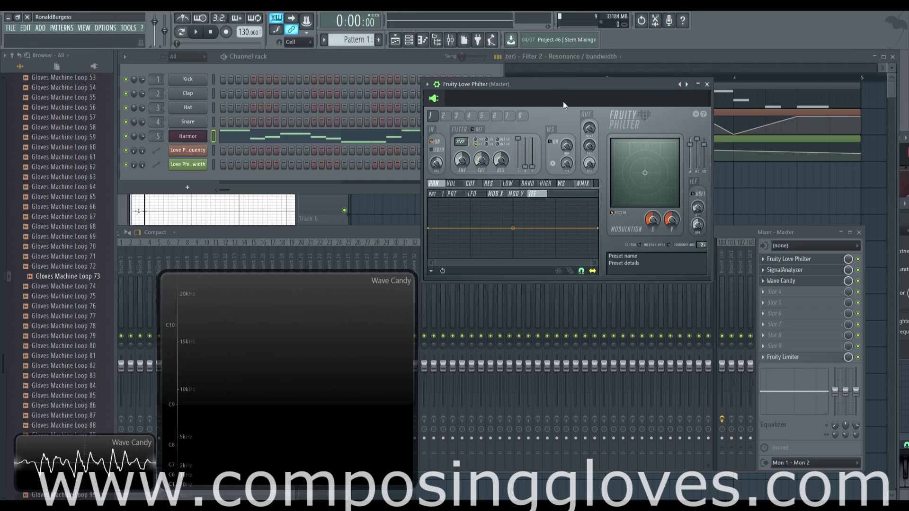
left_click_drag(455, 184, 549, 185)
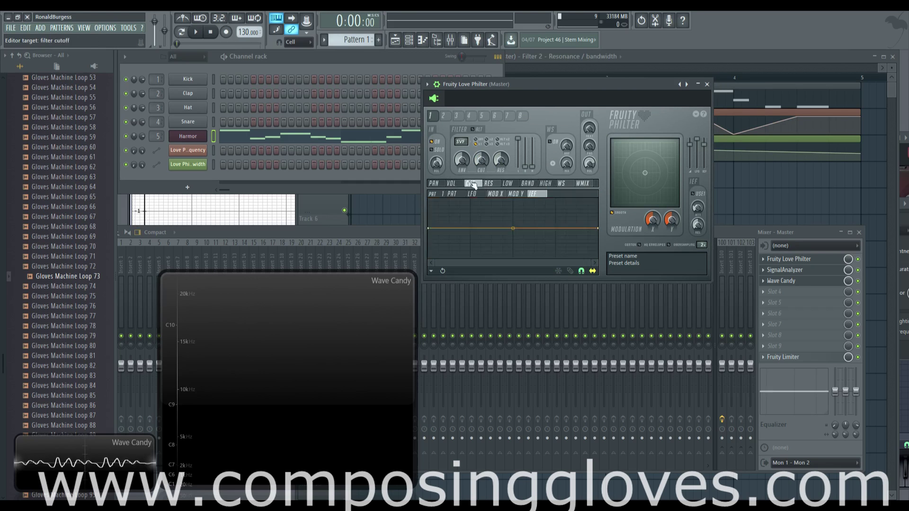
left_click(433, 183)
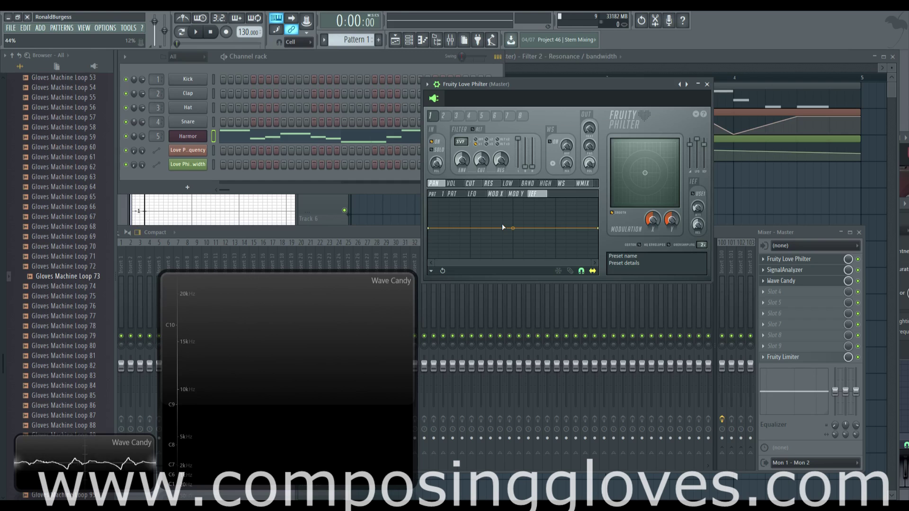
Show the pattern envelope of filter 1's panning target and load the Default preset
left_click(455, 194)
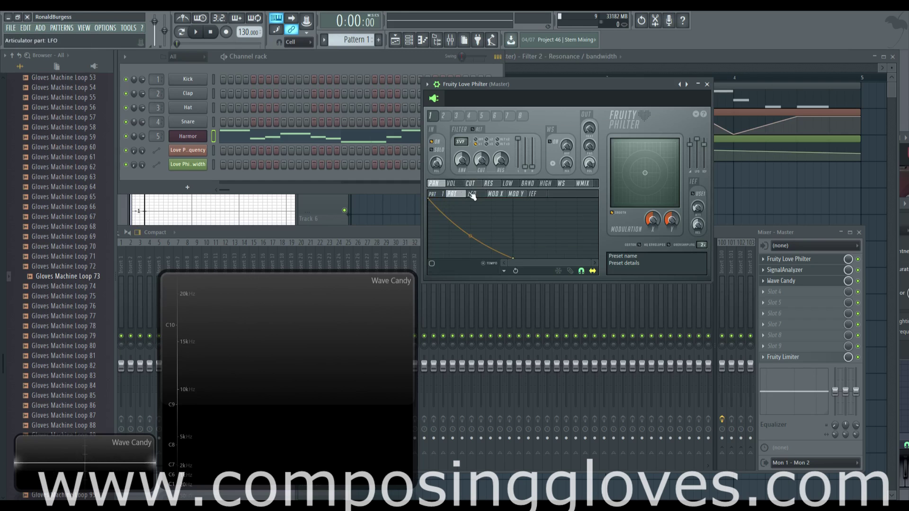
right_click(680, 84)
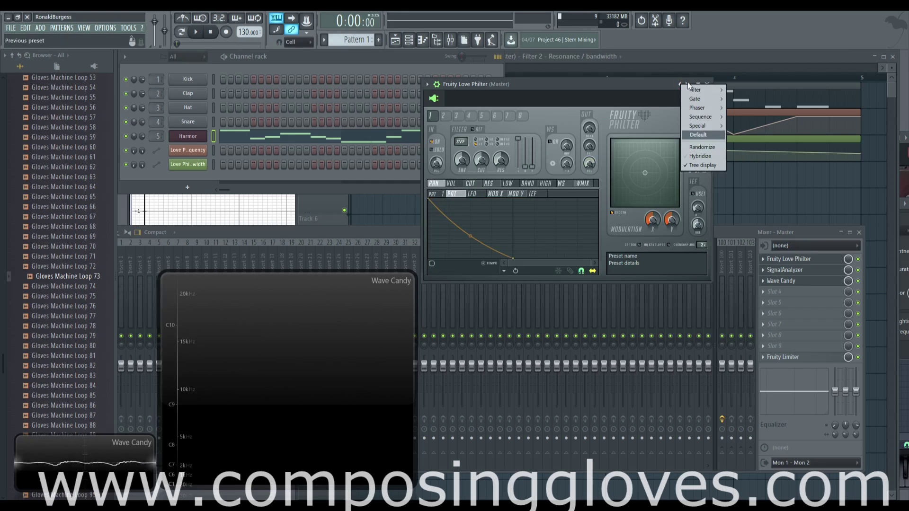
left_click(708, 134)
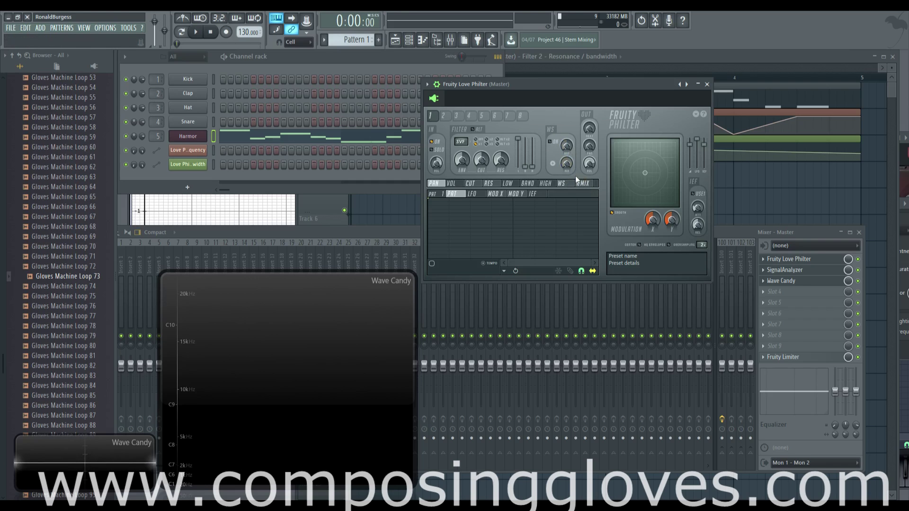
Examine the waveshaper mix, filter resonance, volume and panning editor targets of filter 1 with their matching knobs
left_click(589, 184)
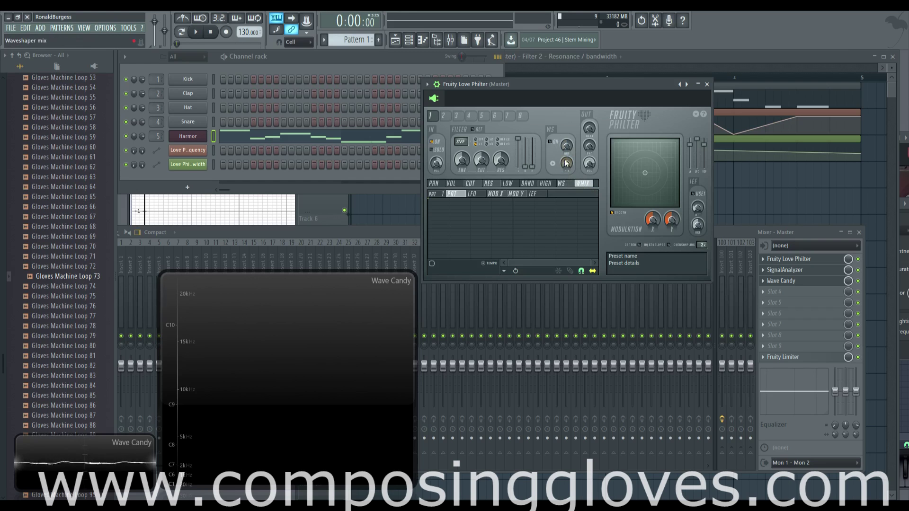
left_click(506, 183)
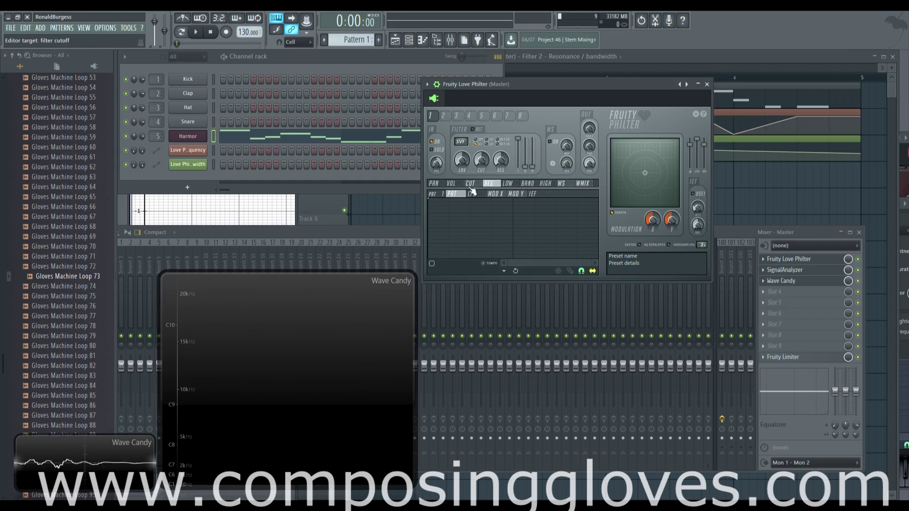
left_click(440, 184)
left_click(451, 184)
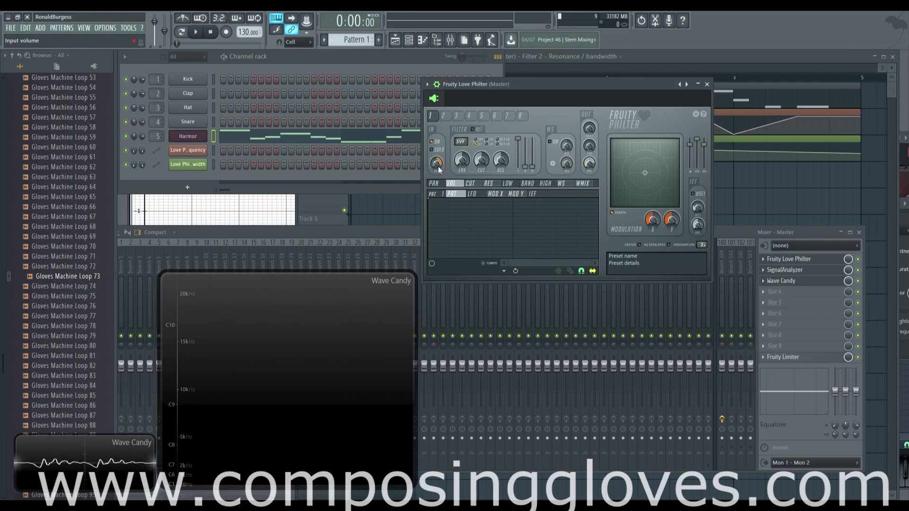
left_click(434, 184)
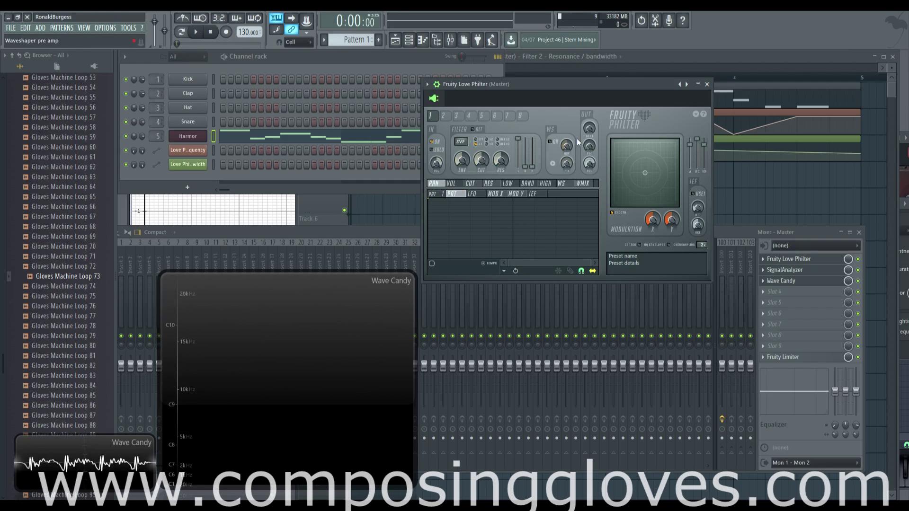
left_click(451, 184)
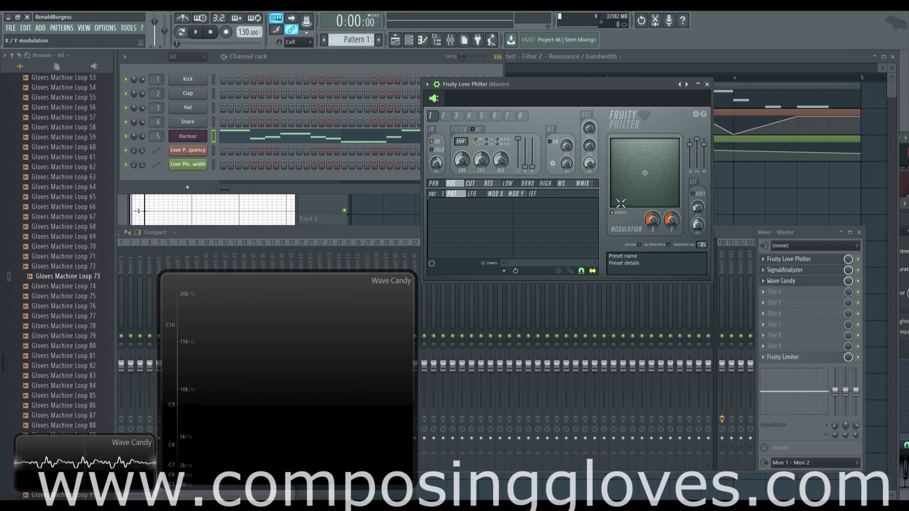
left_click(435, 185)
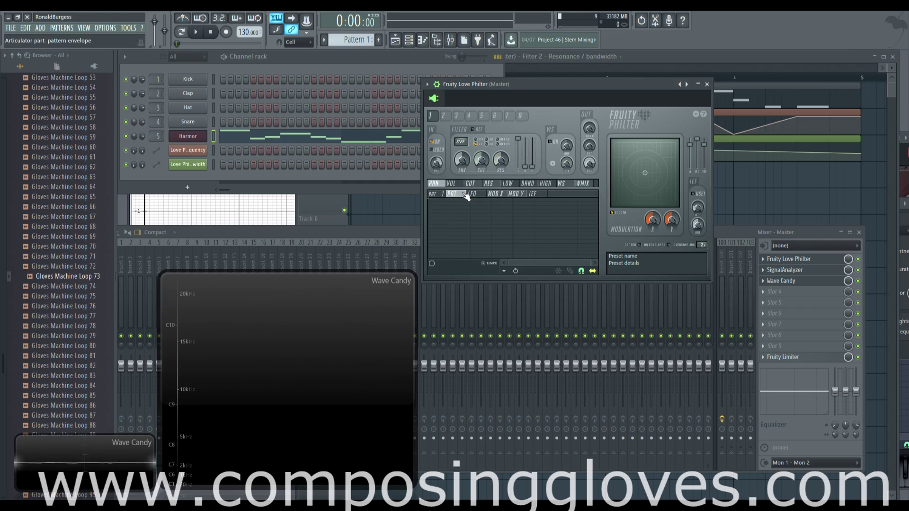
Browse the plugin's preset categories, including Filter, Gate and Special, without loading a preset
right_click(679, 84)
mouse_move(682, 91)
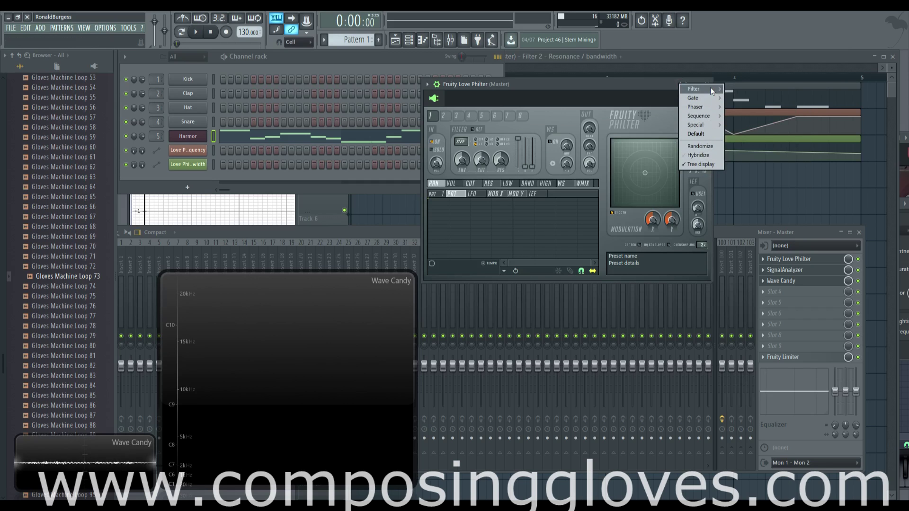
mouse_move(711, 90)
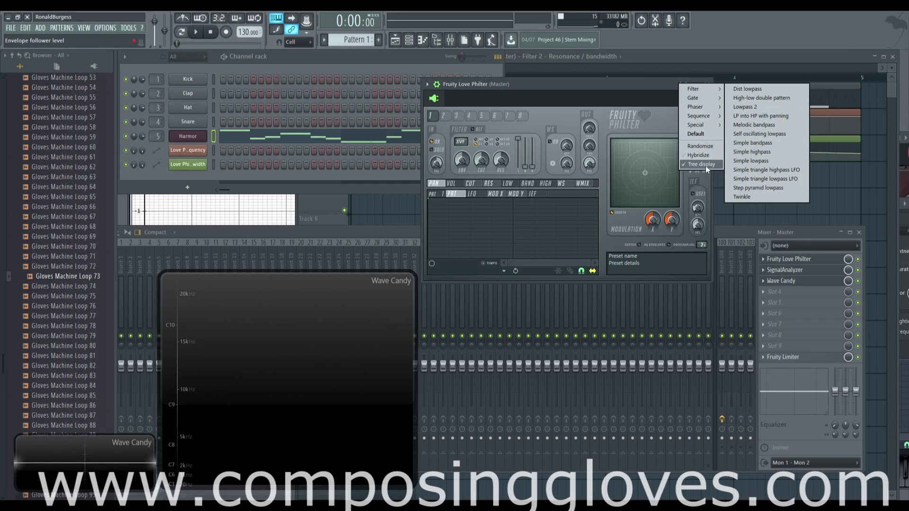
mouse_move(705, 126)
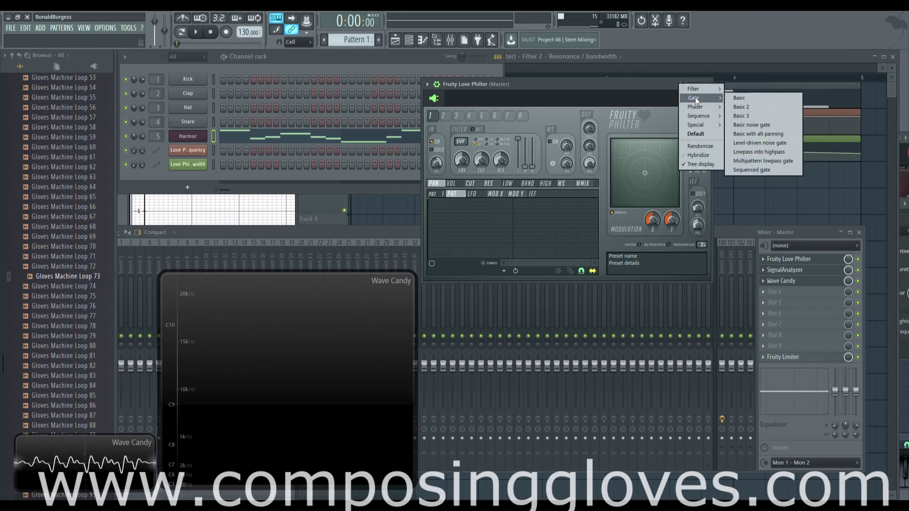
mouse_move(694, 129)
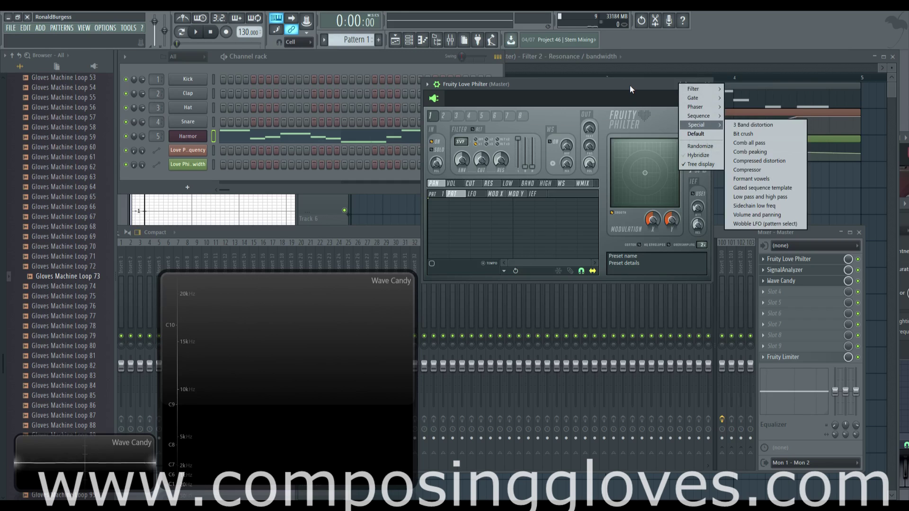
left_click(629, 85)
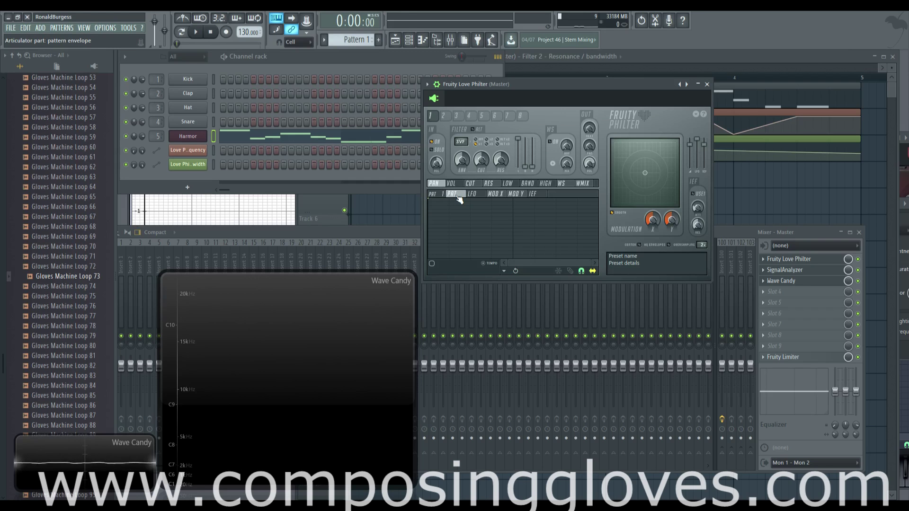
Add an end point near the first beat of the panning pattern envelope, delete it, and try zooming the envelope
left_click_drag(513, 251, 515, 257)
right_click(515, 257)
left_click(524, 269)
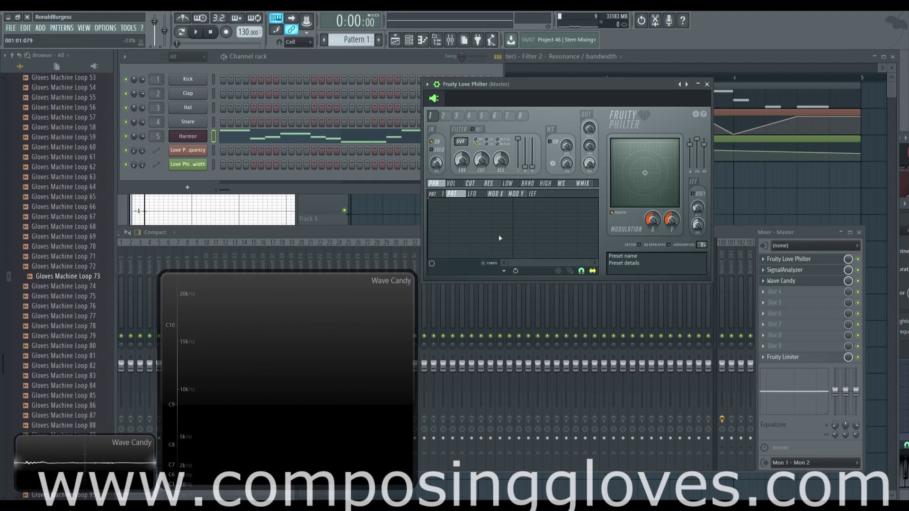
scroll(499, 234, "up", 3)
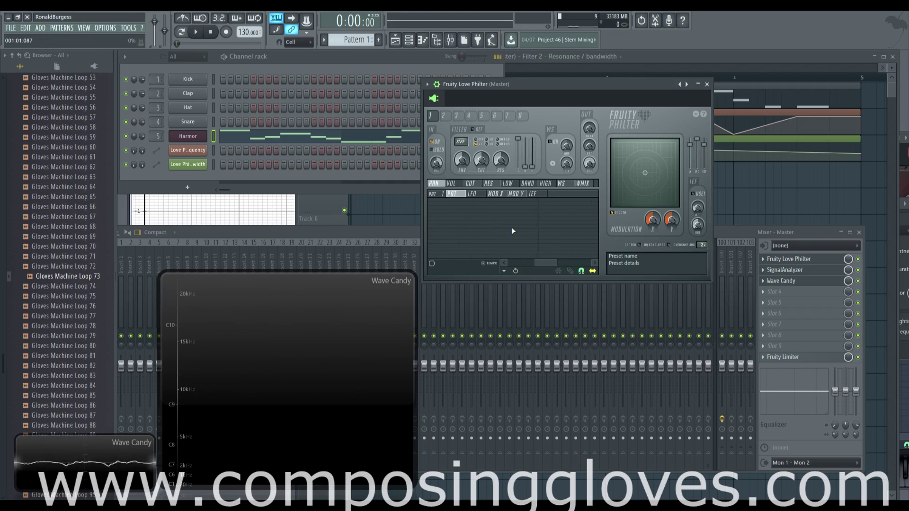
scroll(512, 227, "down", 3)
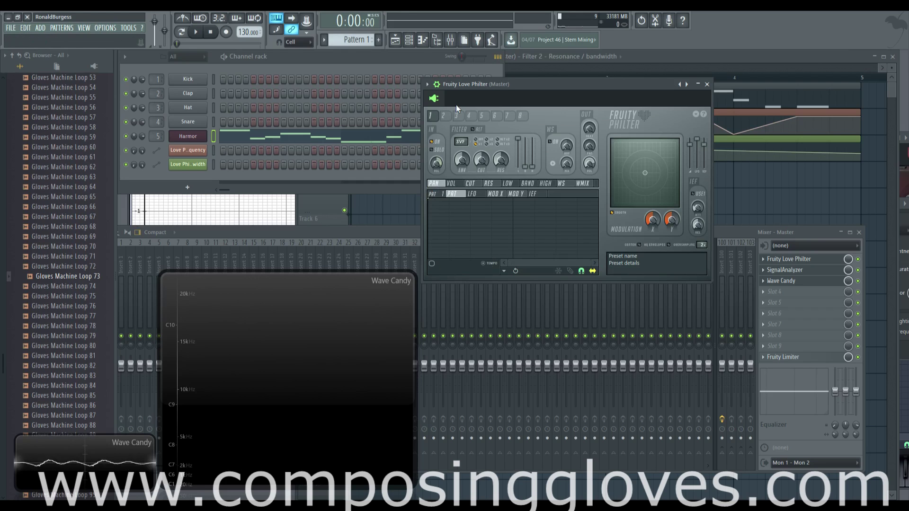
Add a point at about -50% in the panning pattern envelope, delete it, and view the envelope editor options
left_click(493, 243)
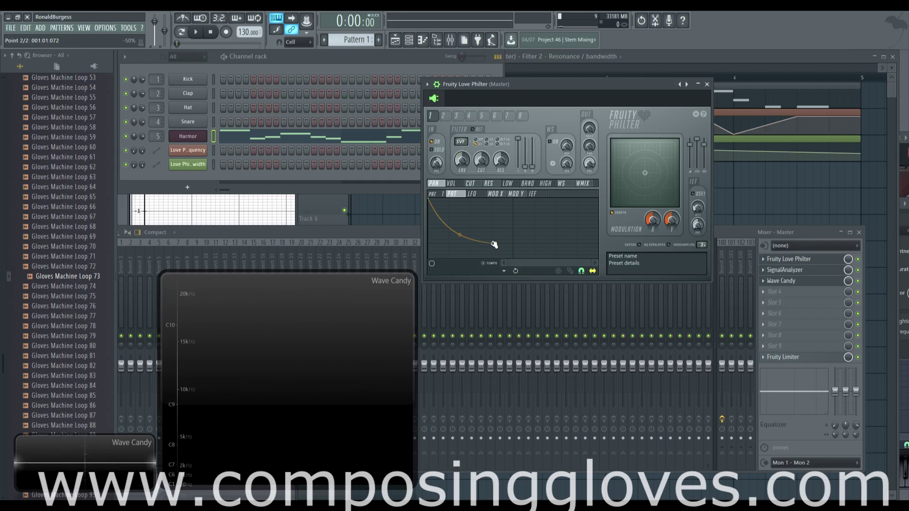
right_click(493, 242)
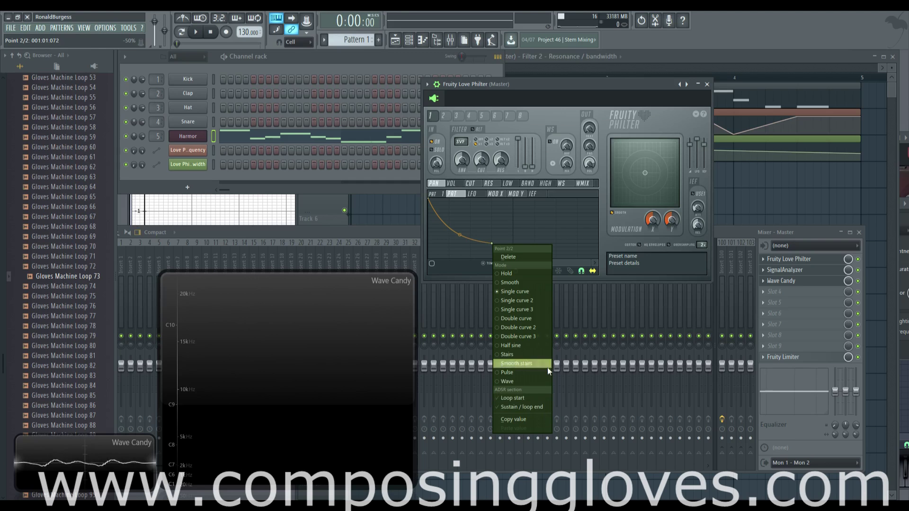
left_click(538, 257)
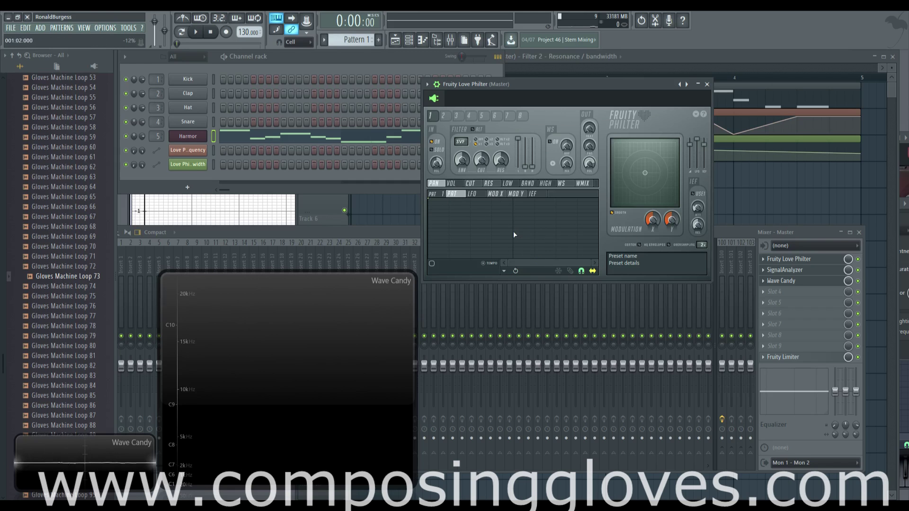
left_click(503, 271)
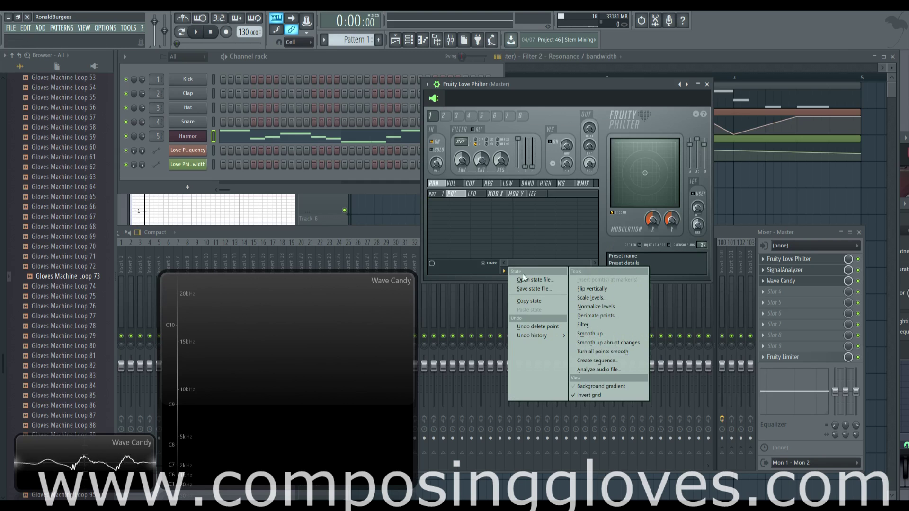
left_click(457, 271)
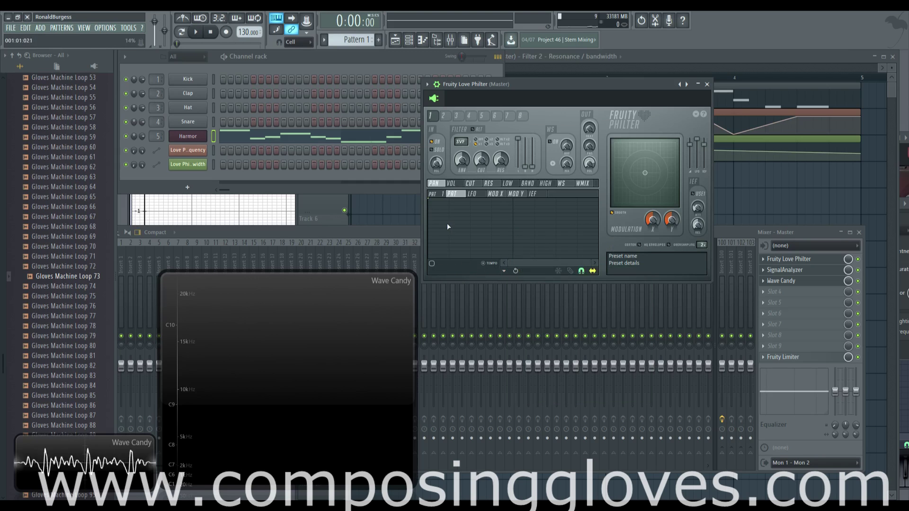
Draw a falling panning pattern envelope ending at its minimum on the first beat, compare it with the LFO, and enable it
left_click_drag(505, 246, 515, 258)
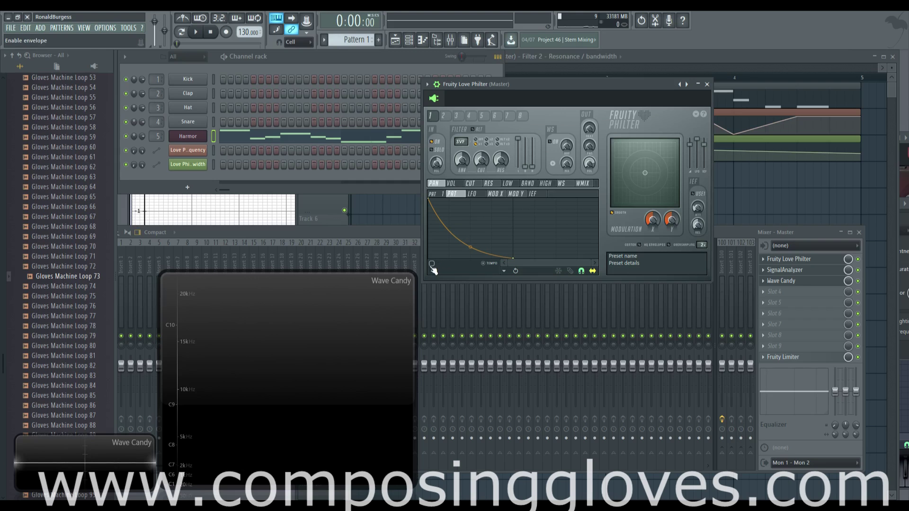
left_click(472, 194)
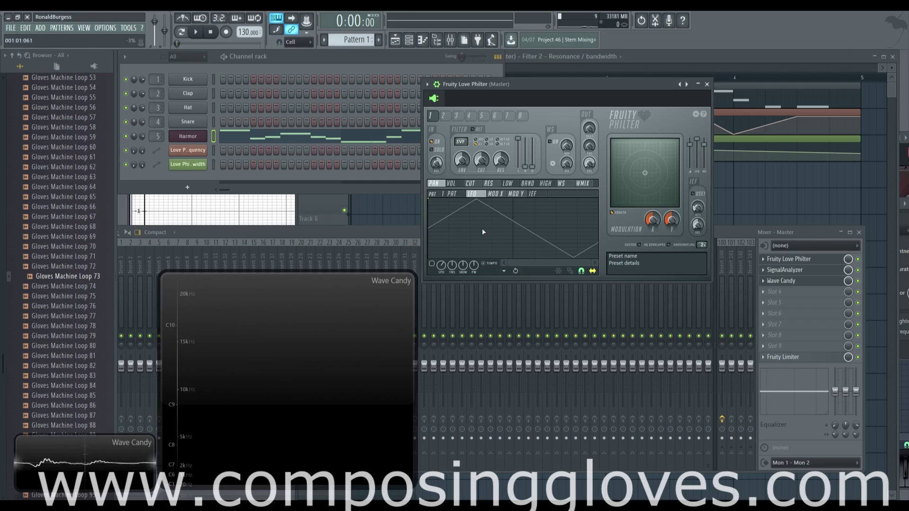
left_click(452, 194)
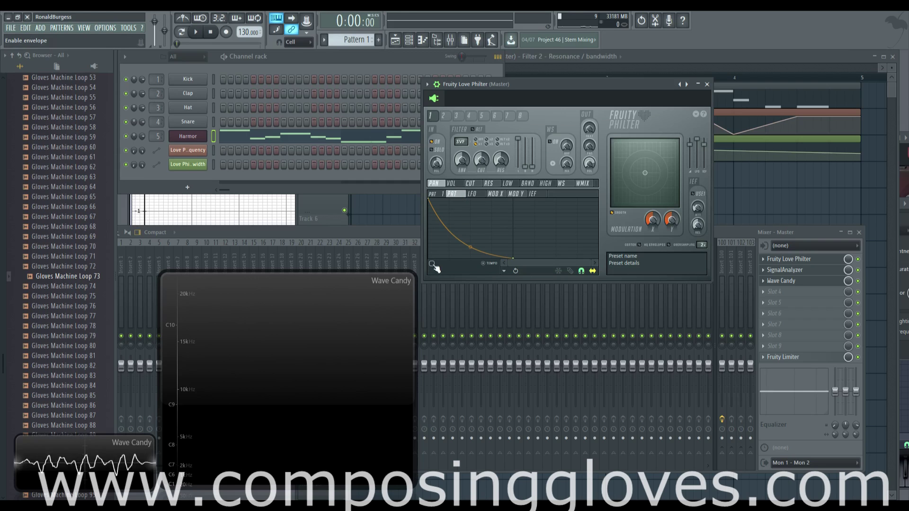
left_click(479, 195)
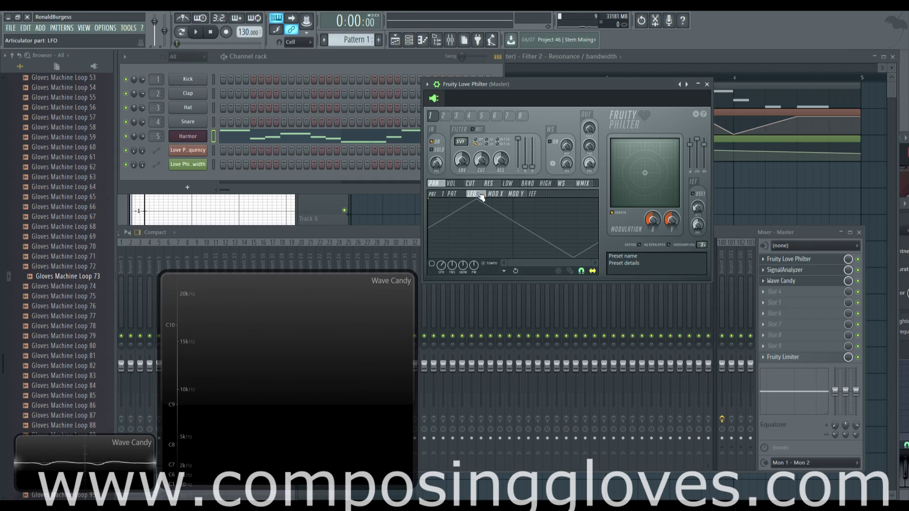
left_click(452, 194)
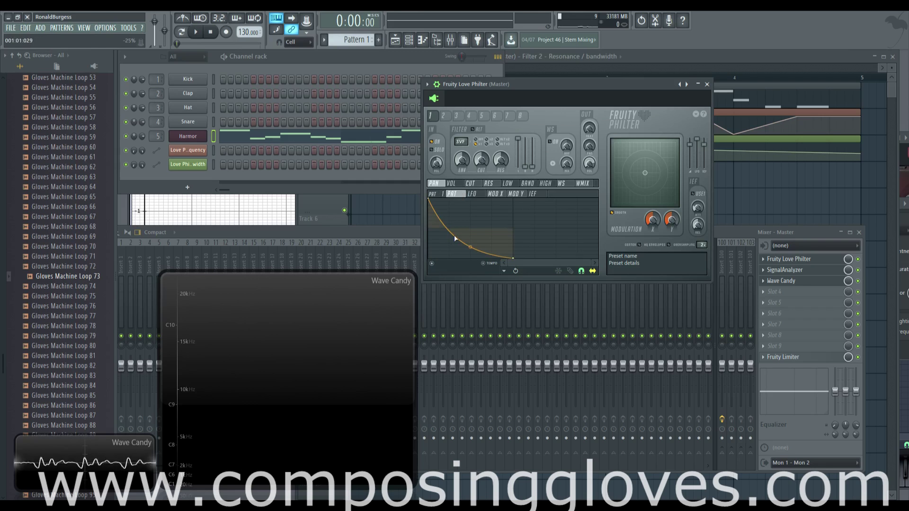
left_click(431, 263)
Give the filter cutoff target a falling pattern envelope ending at its minimum on the first beat, and enable it
left_click(475, 183)
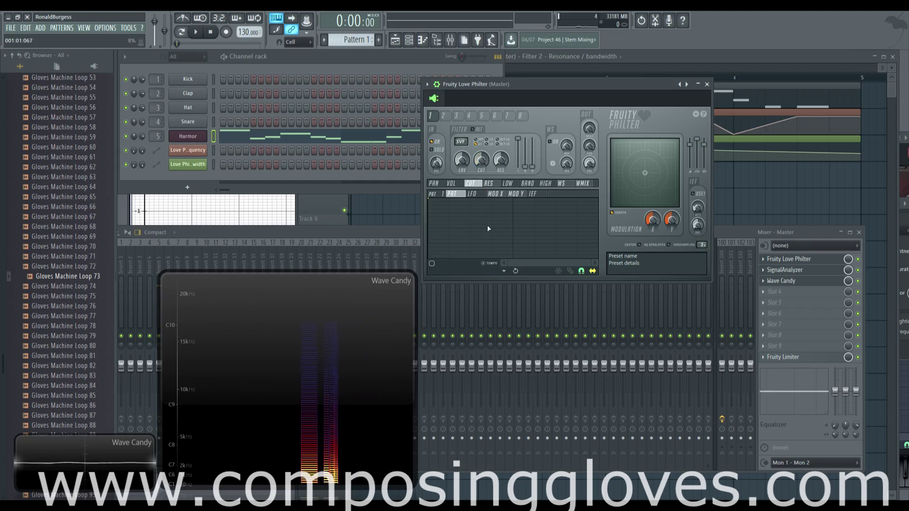
right_click(512, 258)
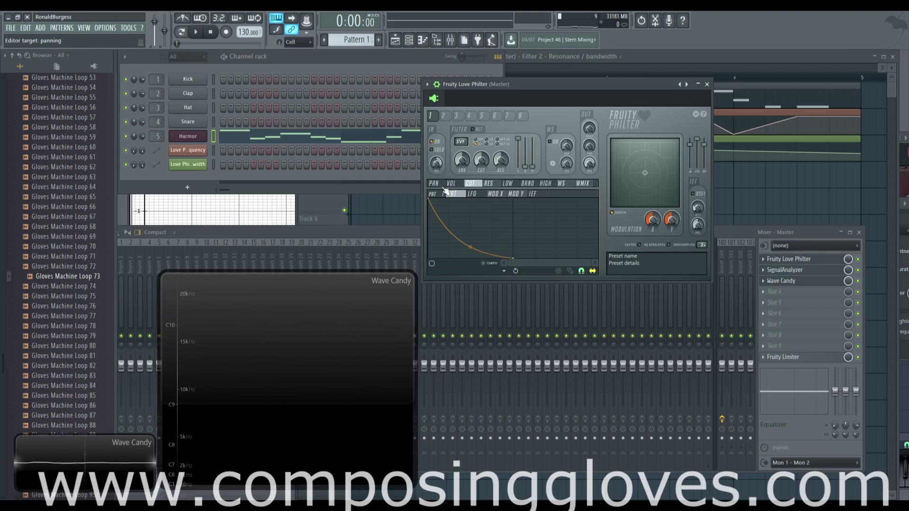
left_click(432, 264)
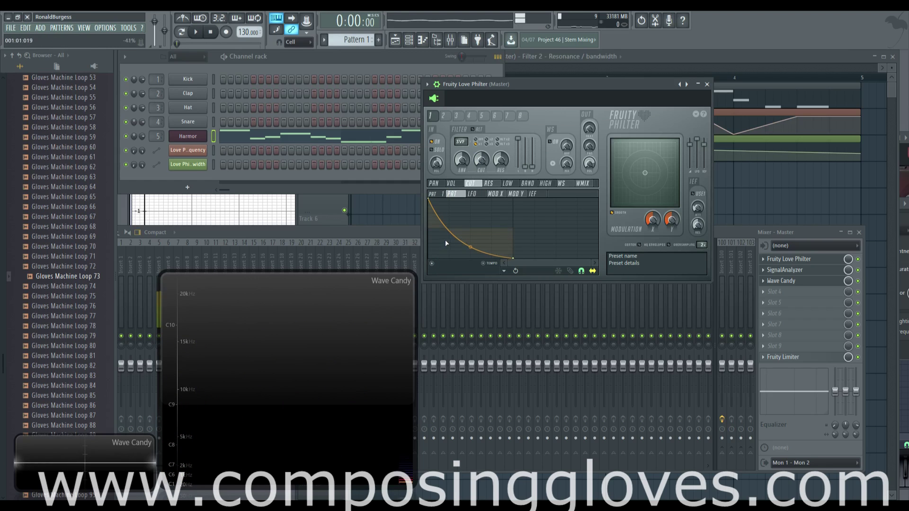
Bend the cutoff envelope upward so it stays high before dropping, adjust the filter cutoff, and play a note to hear it
left_click_drag(470, 247, 470, 199)
left_click_drag(481, 159, 481, 132)
key("m")
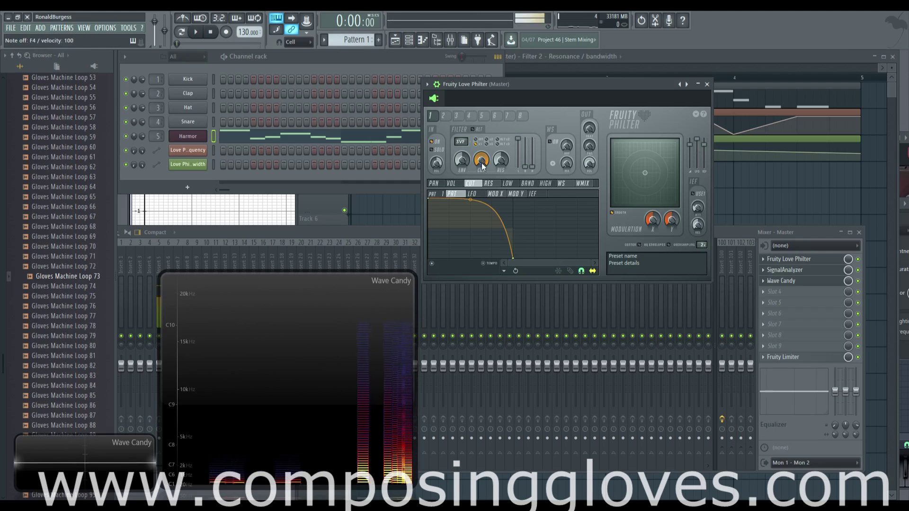
Relax the cutoff envelope's bend to a nearly straight fall and switch the filter type away from SVF
left_click_drag(468, 202, 470, 226)
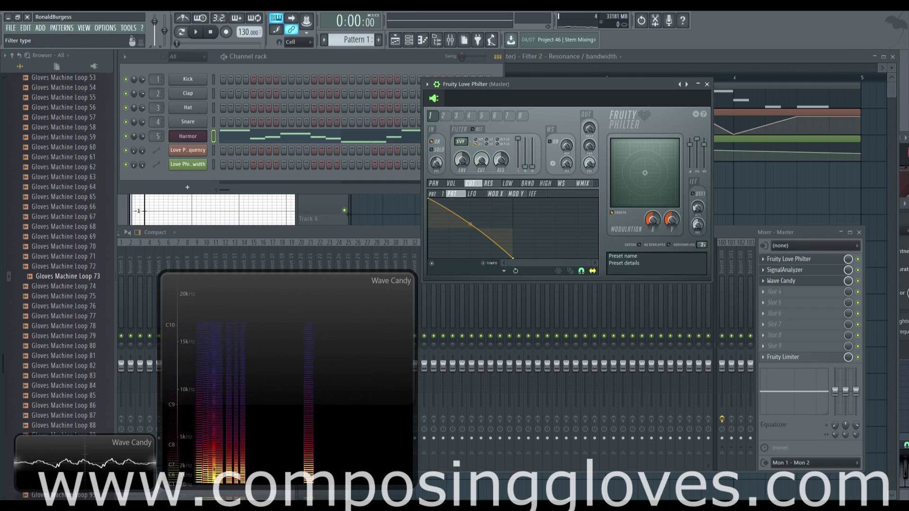
left_click_drag(460, 142, 459, 160)
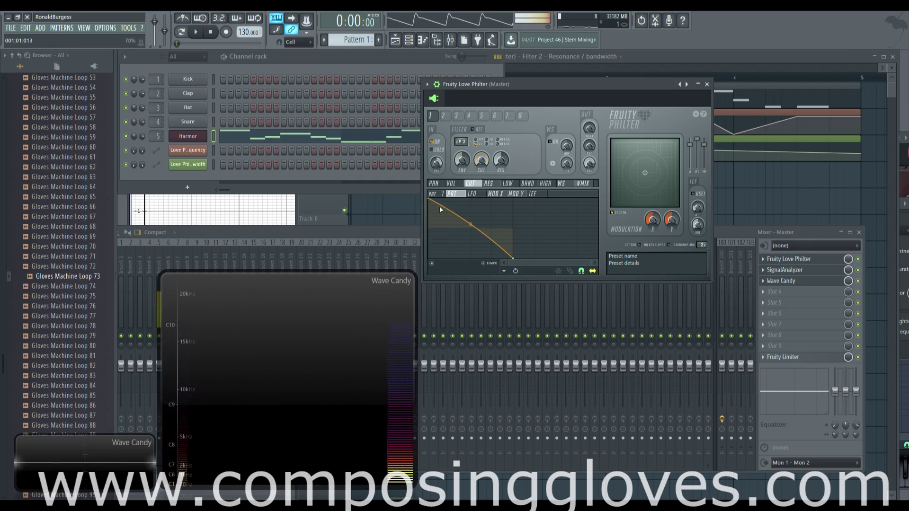
Reverse the cutoff envelope so it rises from minimum to maximum, and bend the curve upward for a fast rise
left_click_drag(429, 199, 429, 258)
left_click_drag(513, 258, 514, 206)
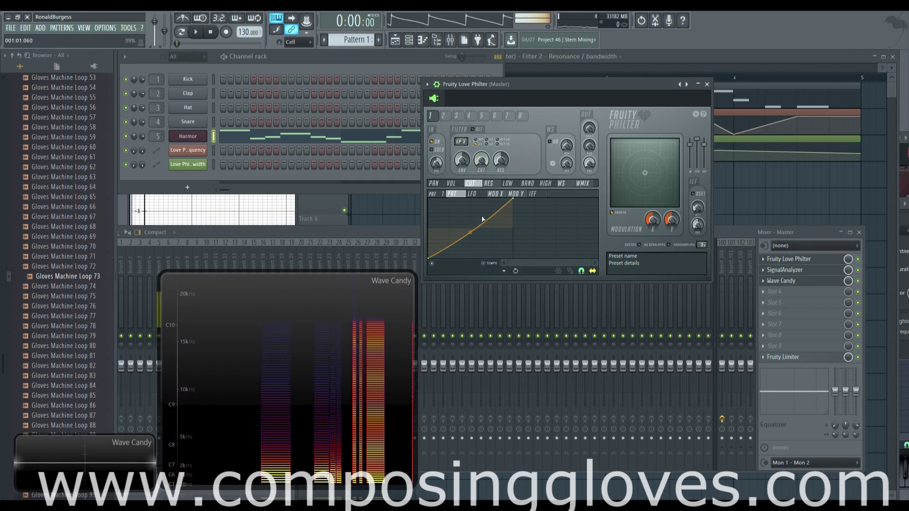
left_click_drag(470, 234, 470, 200)
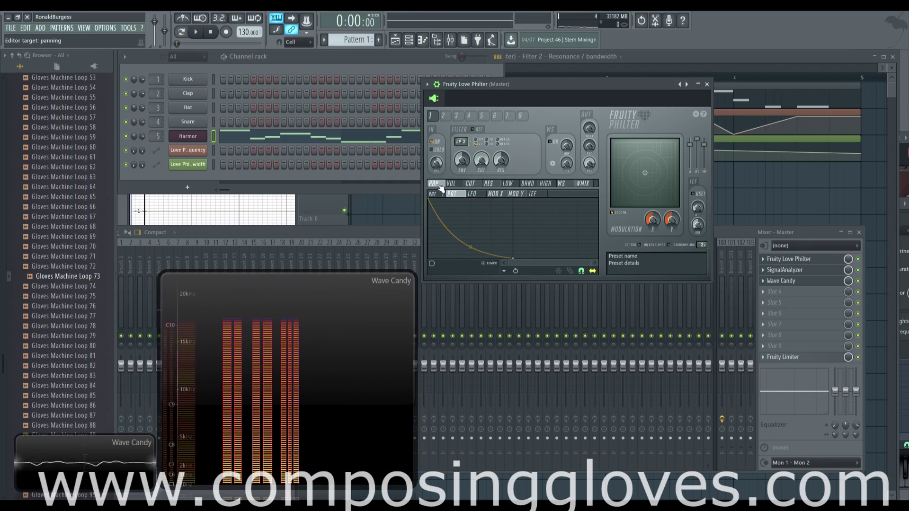
View the resonance target, then return to cutoff, ease its envelope into a gently curved rise, and play a note
left_click(489, 183)
left_click(470, 183)
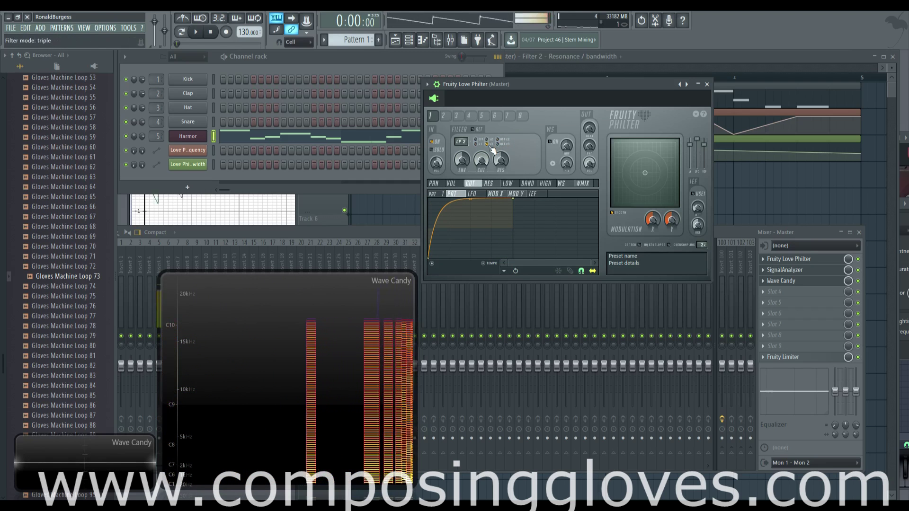
left_click_drag(470, 198, 470, 235)
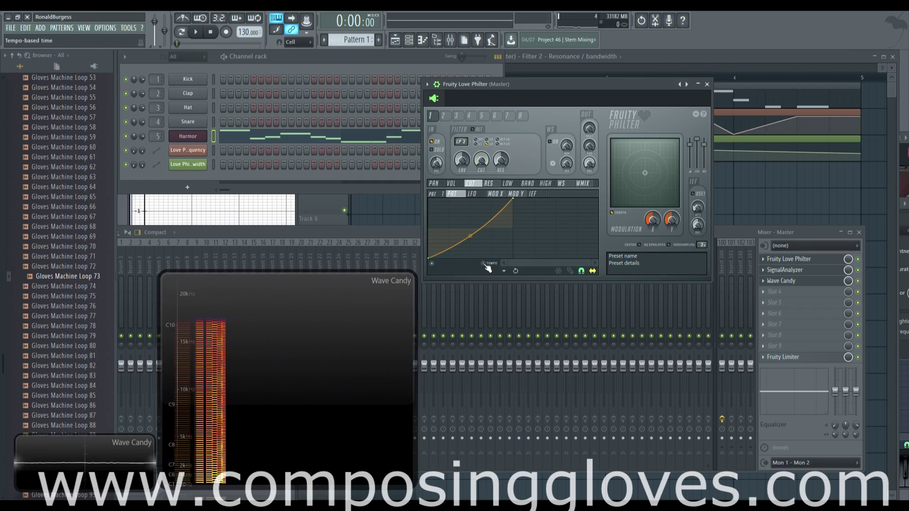
key("n")
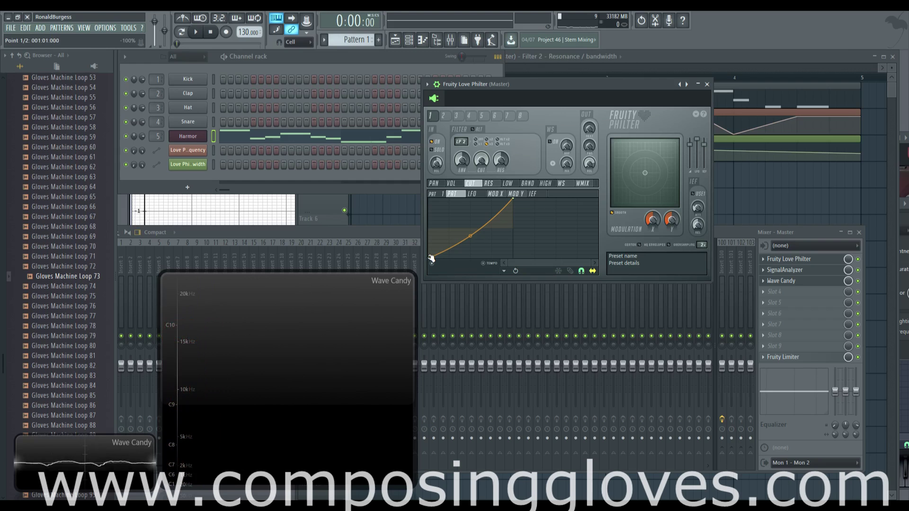
View the envelope editor options and the end point's options, and make the cutoff envelope's first point the loop start
left_click_drag(432, 258, 432, 256)
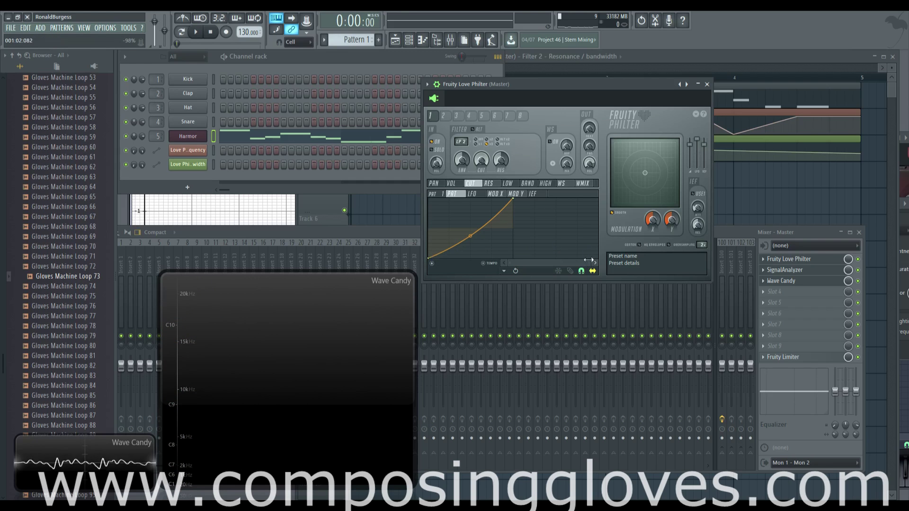
left_click(503, 271)
left_click(486, 275)
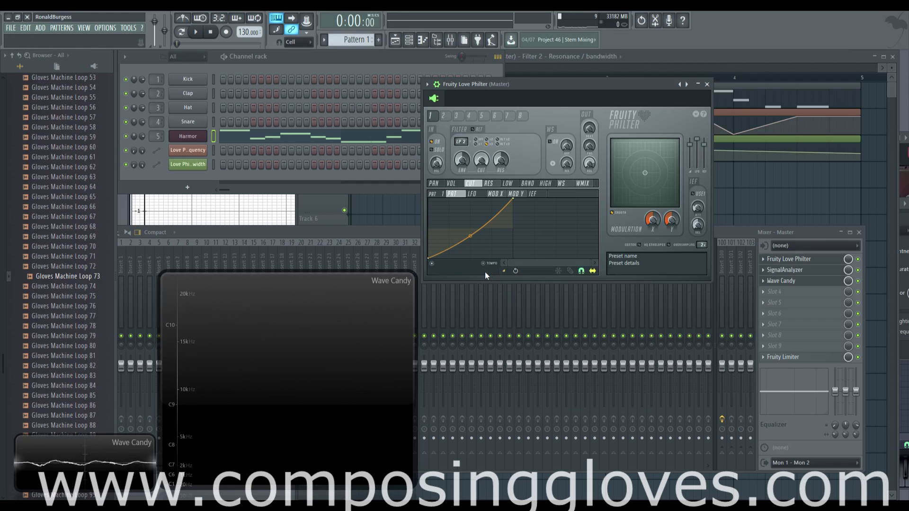
right_click(514, 200)
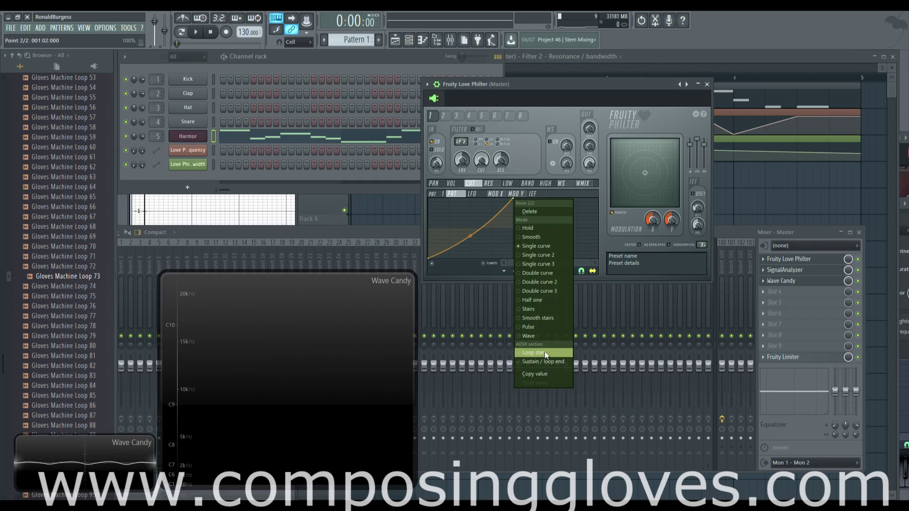
right_click(429, 257)
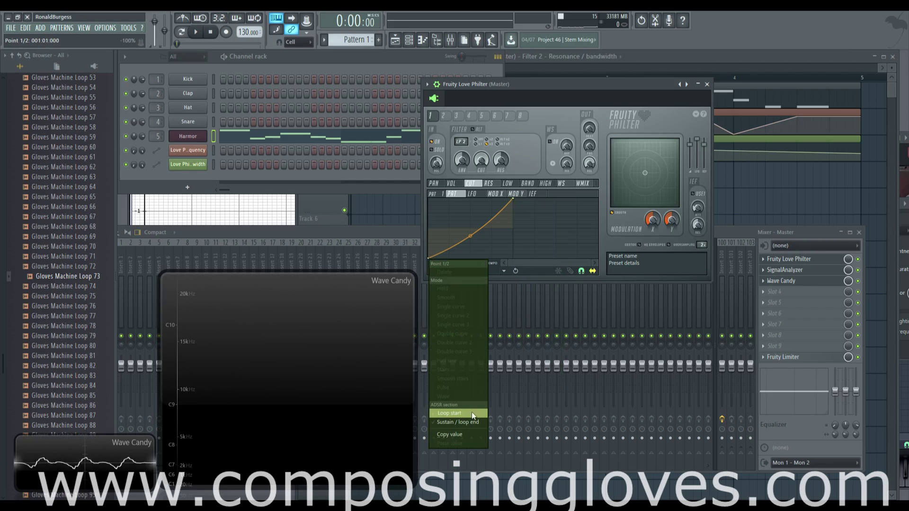
left_click(470, 411)
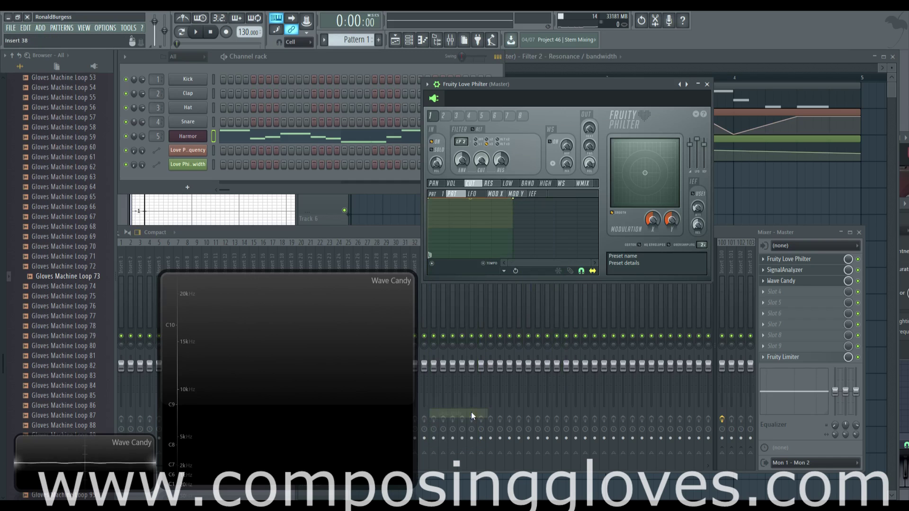
Add a third point after the cutoff envelope's peak, look through the Mod Y, Mod X and LFO parts, and return to the pattern envelope
right_click(514, 199)
left_click(529, 318)
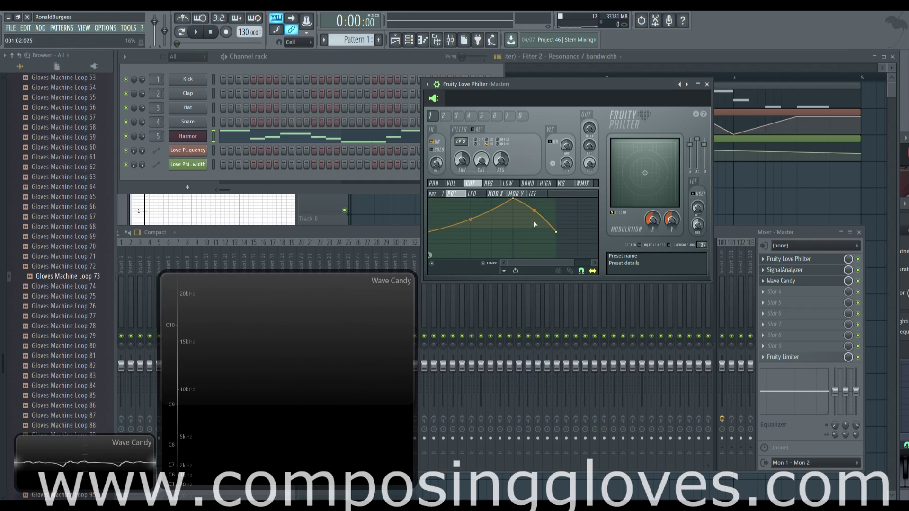
left_click(515, 194)
left_click(492, 195)
left_click(472, 194)
left_click(458, 195)
Move the cutoff envelope's peak earlier, set the start and end points to minimum with the end directly below the peak, and play a note
mouse_move(496, 199)
left_mouse_down()
mouse_move(495, 236)
mouse_move(495, 198)
left_mouse_up()
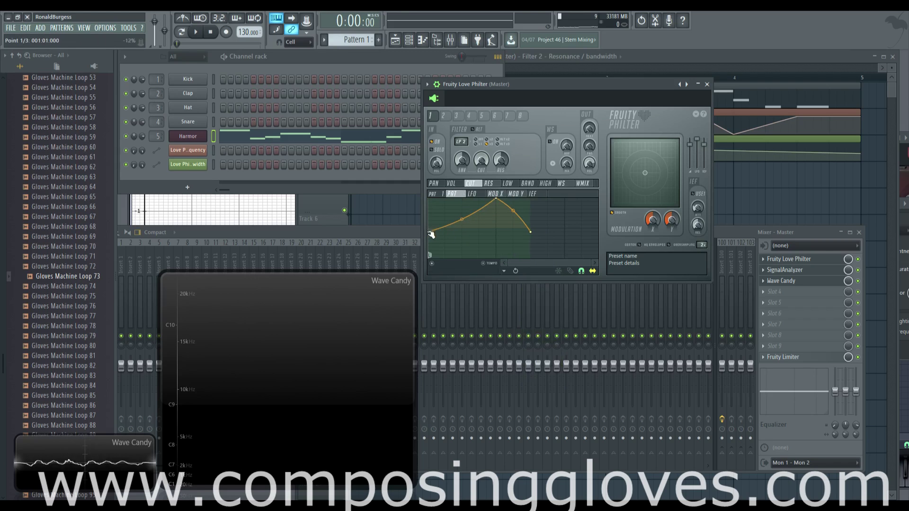
left_click_drag(431, 234, 429, 256)
left_click_drag(530, 232, 495, 258)
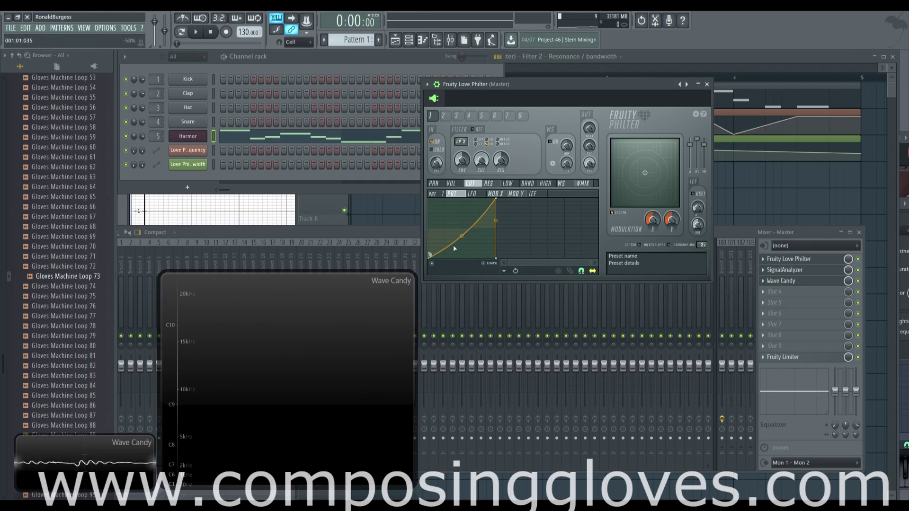
key("z")
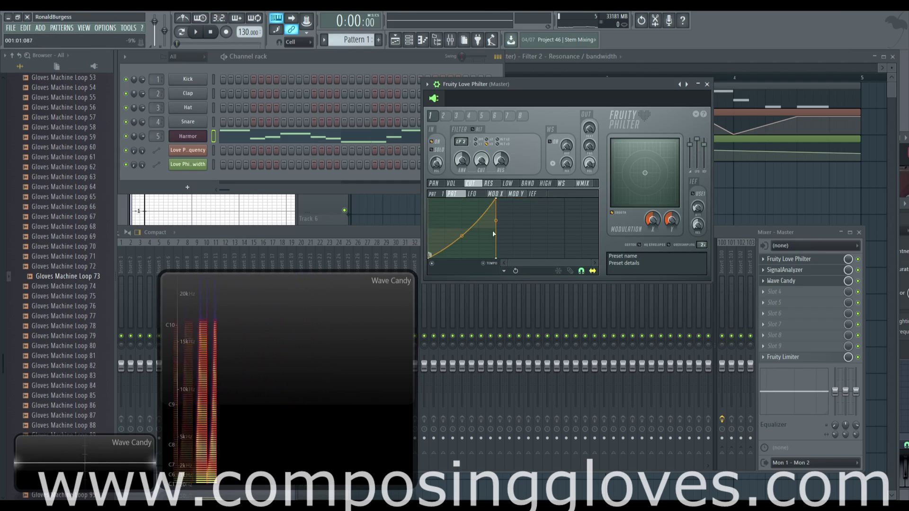
Add a minimum-level point after the drop, view the modulation X mapping, and set the cutoff envelope's peak point as sustain / loop end
right_click(512, 258)
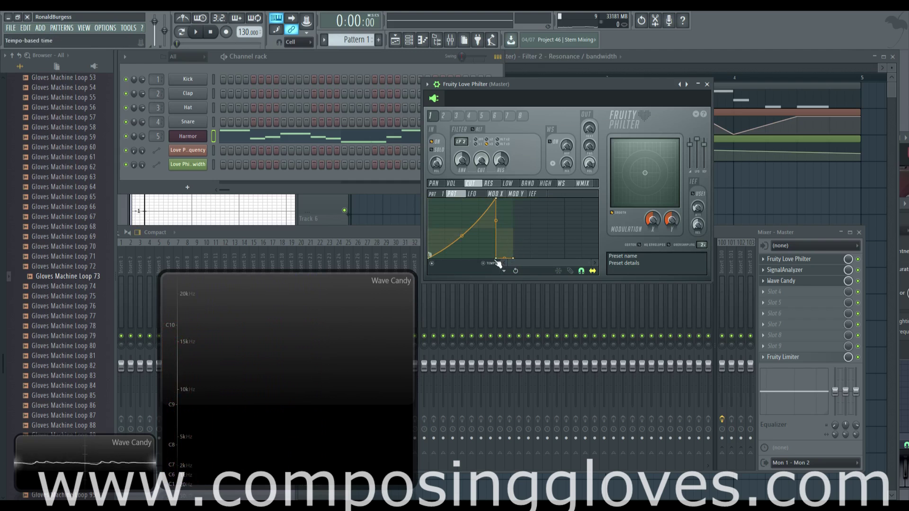
left_click(496, 194)
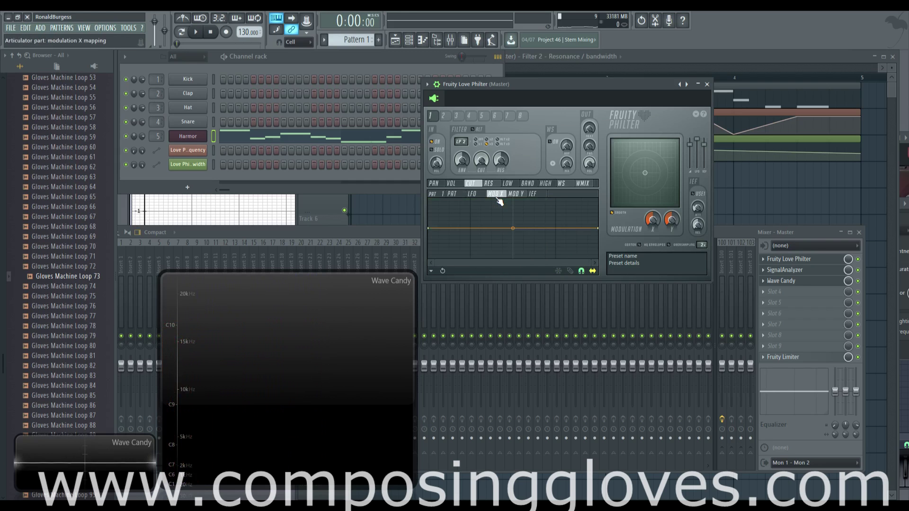
left_click(452, 194)
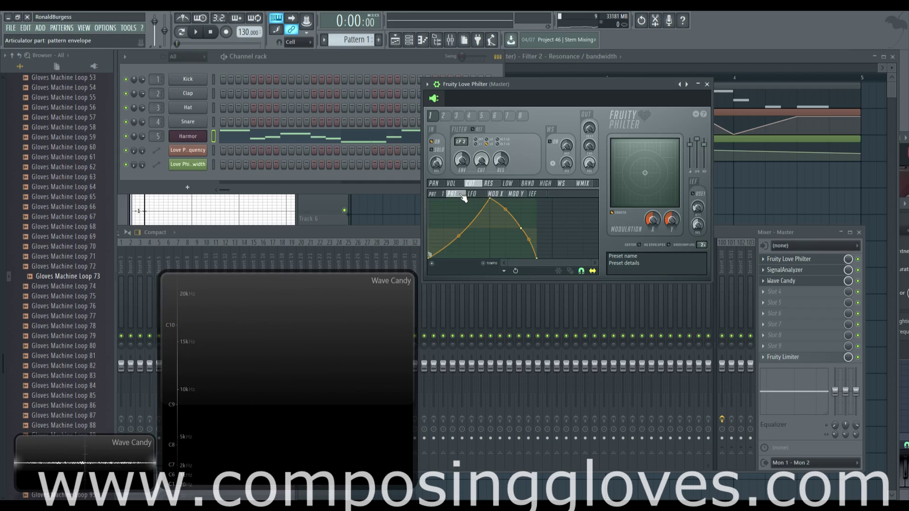
right_click(489, 200)
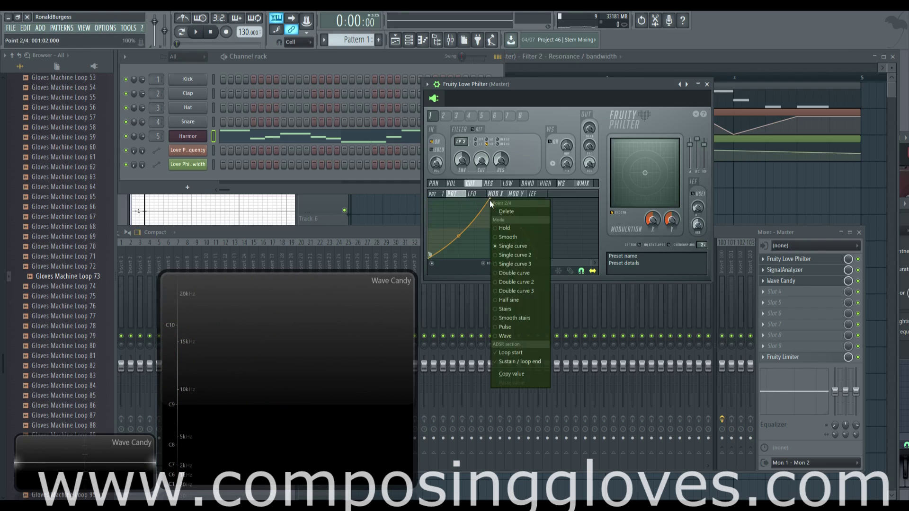
left_click(535, 362)
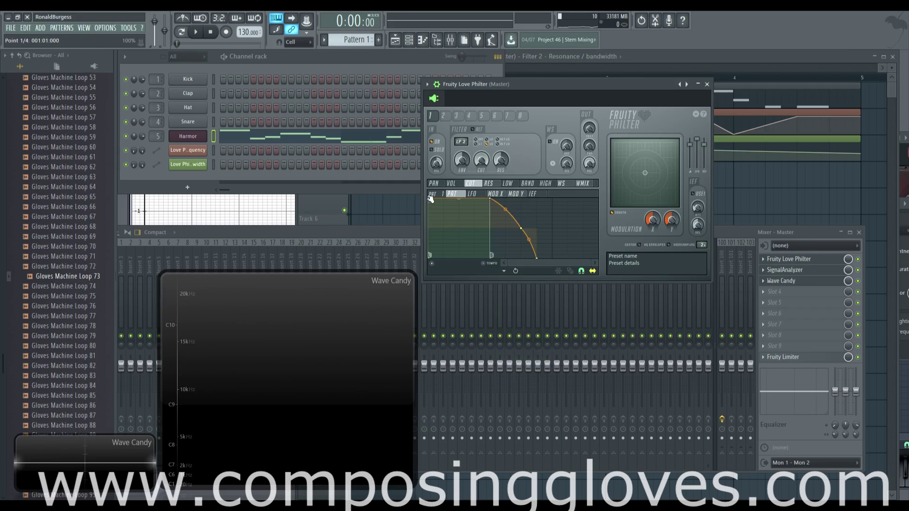
Reshape the cutoff envelope's looped section to rise from minimum to a full peak and fall back to minimum at the loop end
mouse_move(428, 198)
left_mouse_down()
mouse_move(427, 241)
mouse_move(427, 213)
left_mouse_up()
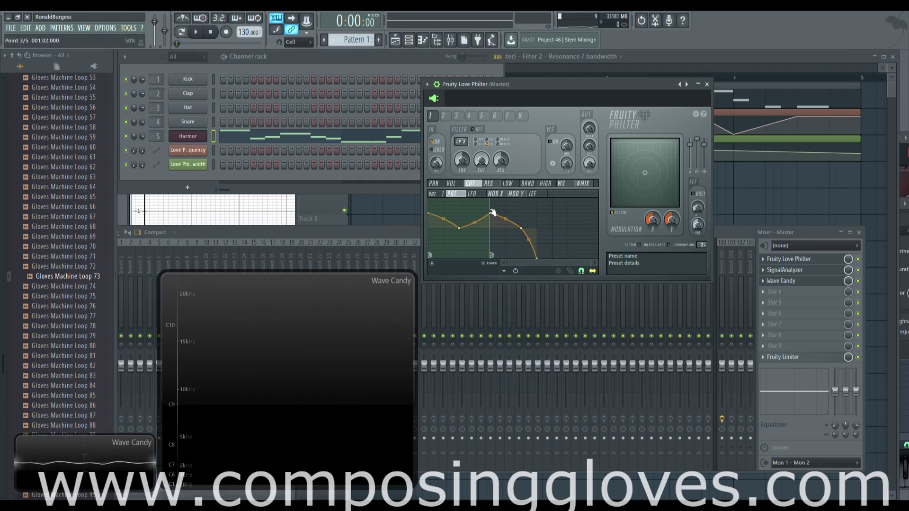
left_click_drag(490, 213, 521, 209)
left_click_drag(458, 228, 475, 229)
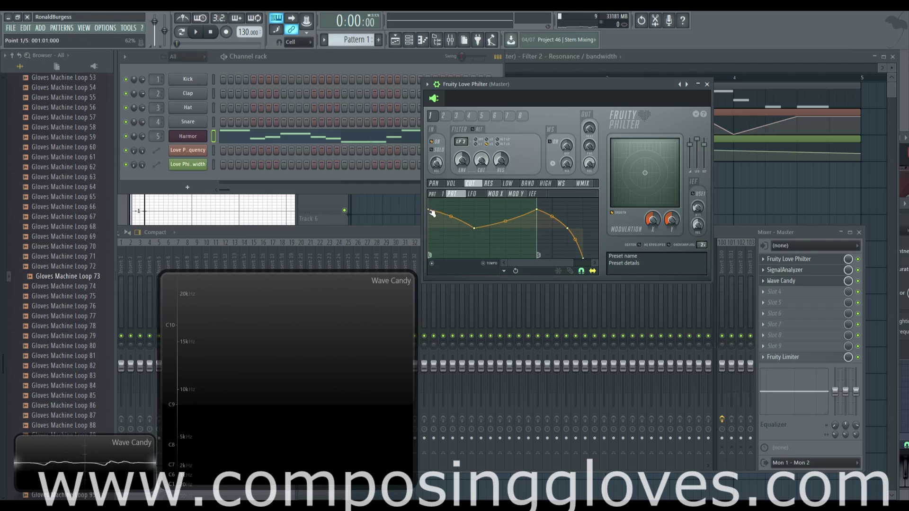
left_click_drag(429, 210, 426, 305)
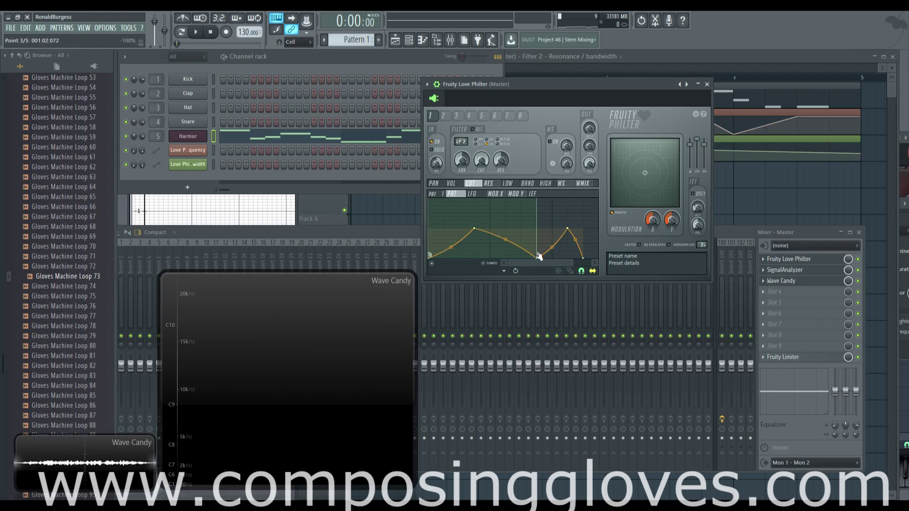
left_click_drag(474, 228, 496, 201)
left_click_drag(555, 257, 533, 268)
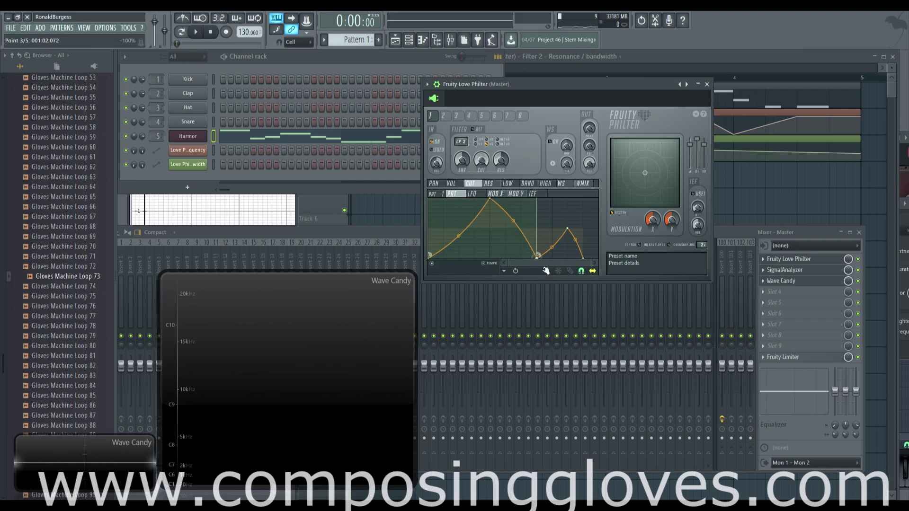
Add a point just after the cutoff envelope's peak, make it the sustain / loop end, and lower it to near the minimum
right_click(506, 221)
left_click(549, 384)
left_click_drag(505, 222, 503, 256)
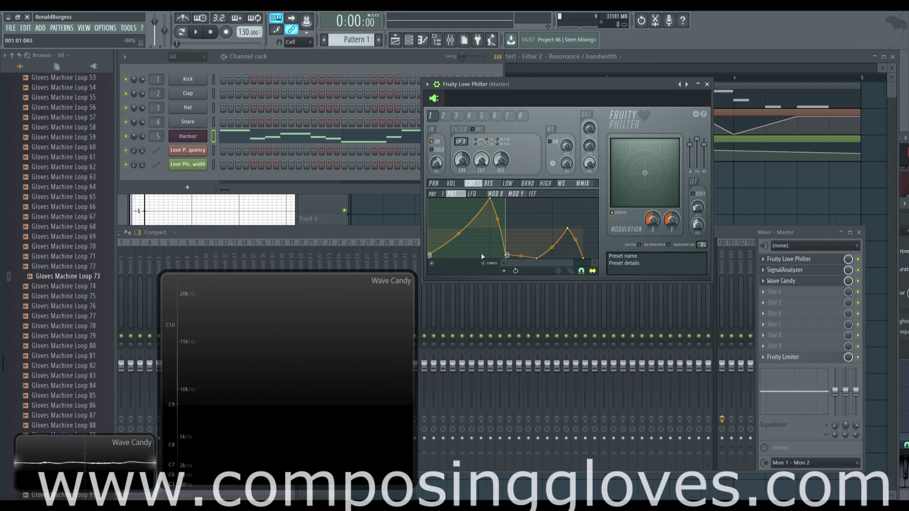
Move the loop start from the first point to the second, and raise the sustain / loop end point to maximum for a level loop
right_click(430, 254)
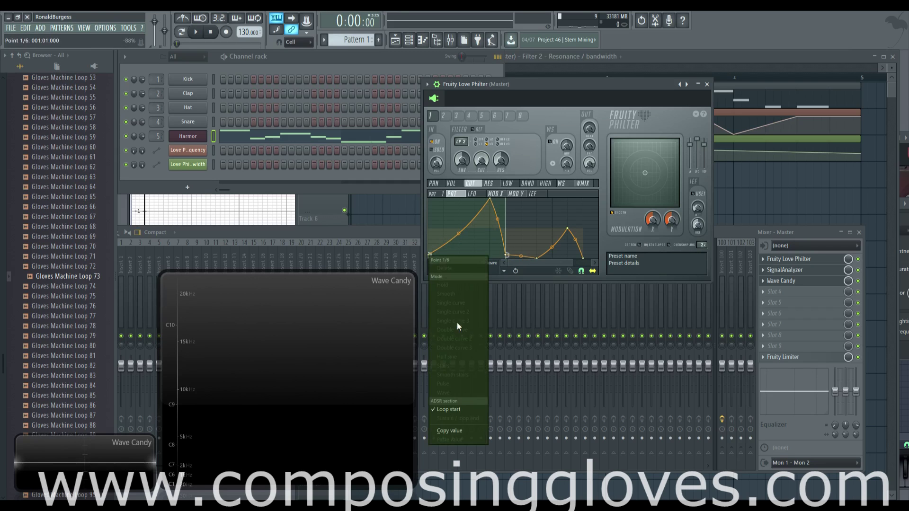
left_click(453, 411)
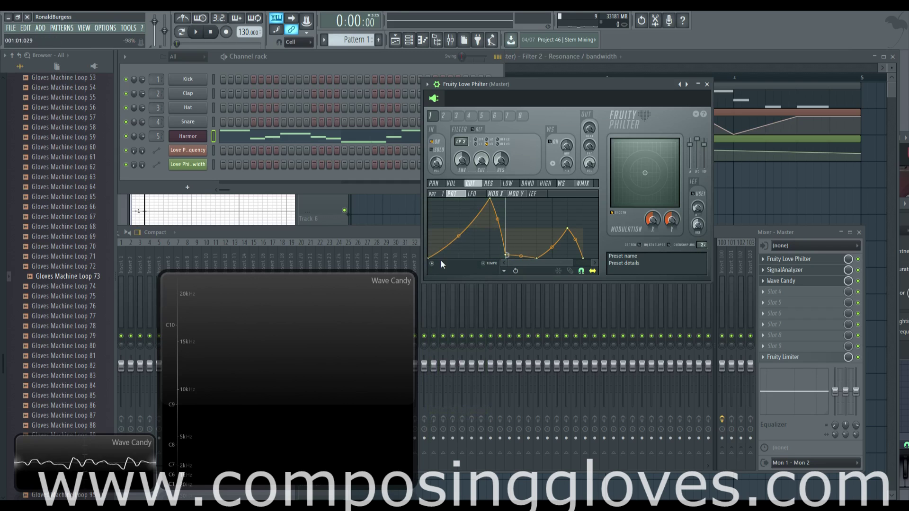
left_click_drag(506, 255, 544, 192)
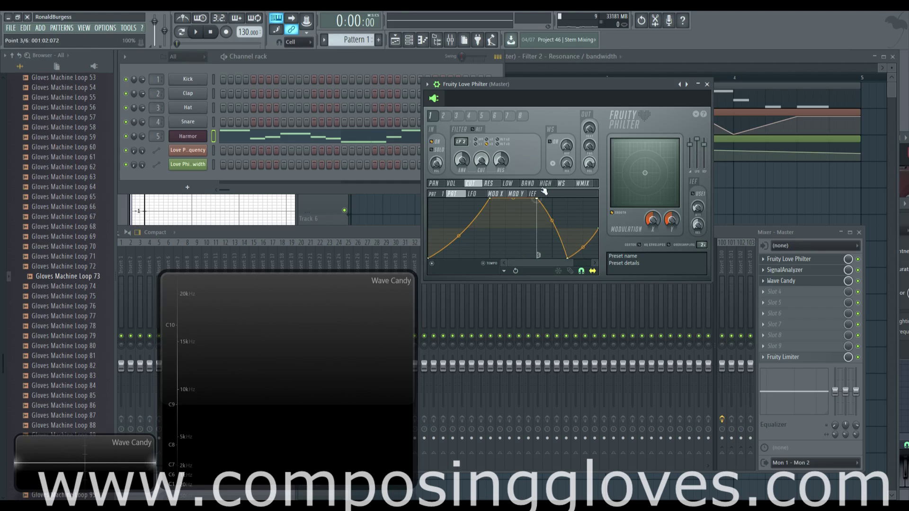
right_click(490, 198)
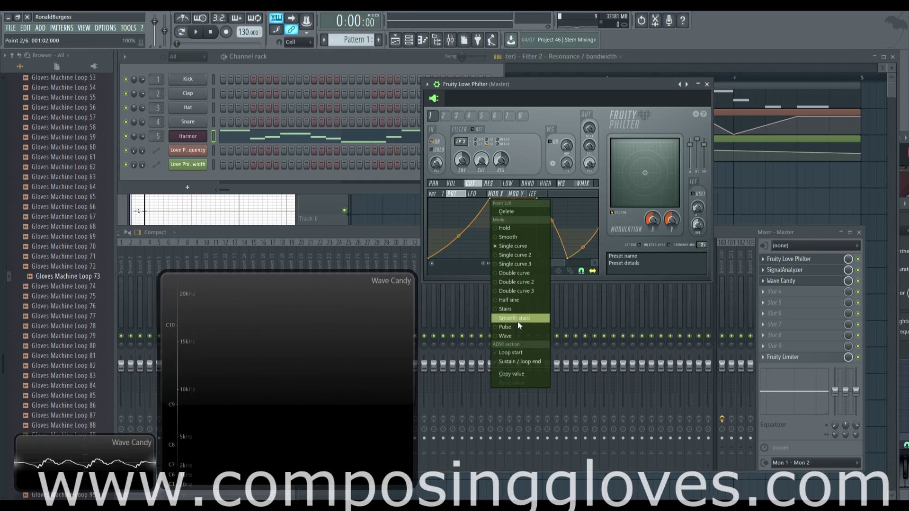
left_click(529, 351)
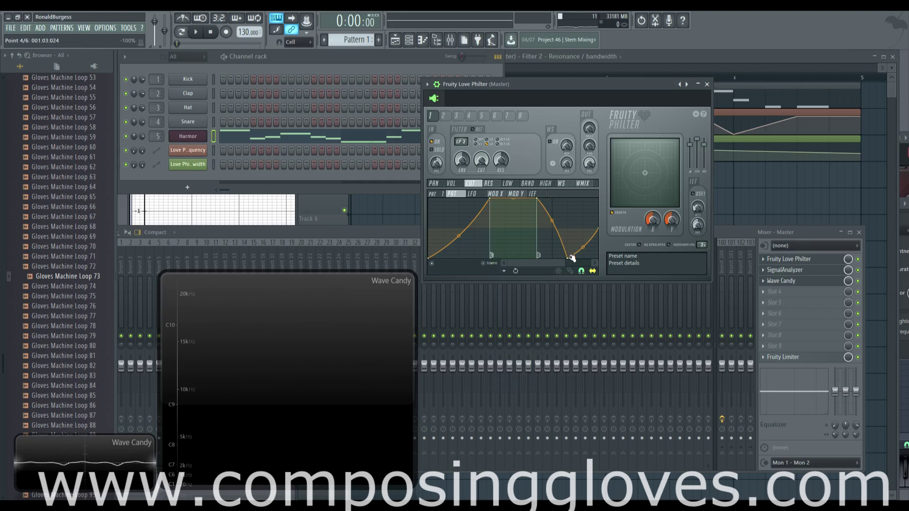
Raise the fourth point near maximum, turn on step editing, delete the points after the loop end, and fit the remaining envelope in view
left_click_drag(567, 258, 572, 202)
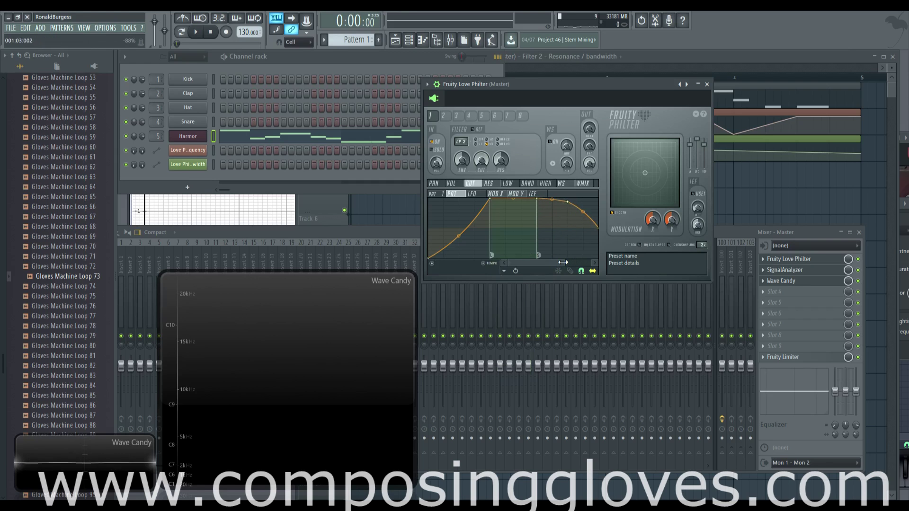
left_click_drag(562, 263, 593, 262)
left_click(569, 271)
right_click(535, 257)
right_click(510, 204)
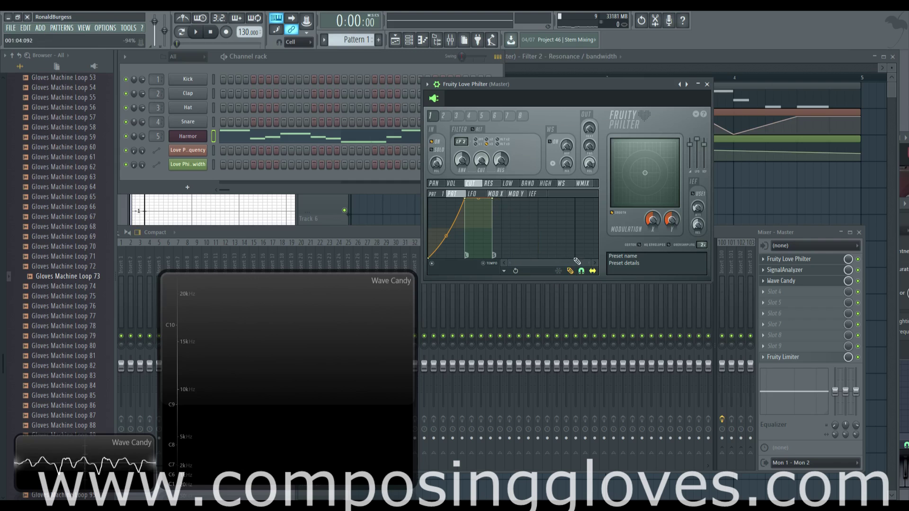
left_click_drag(590, 262, 574, 264)
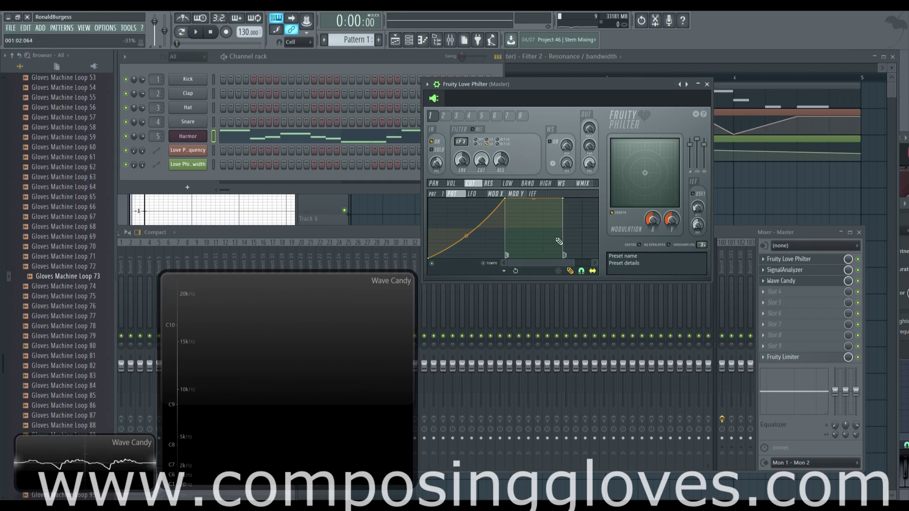
left_click_drag(578, 82, 579, 80)
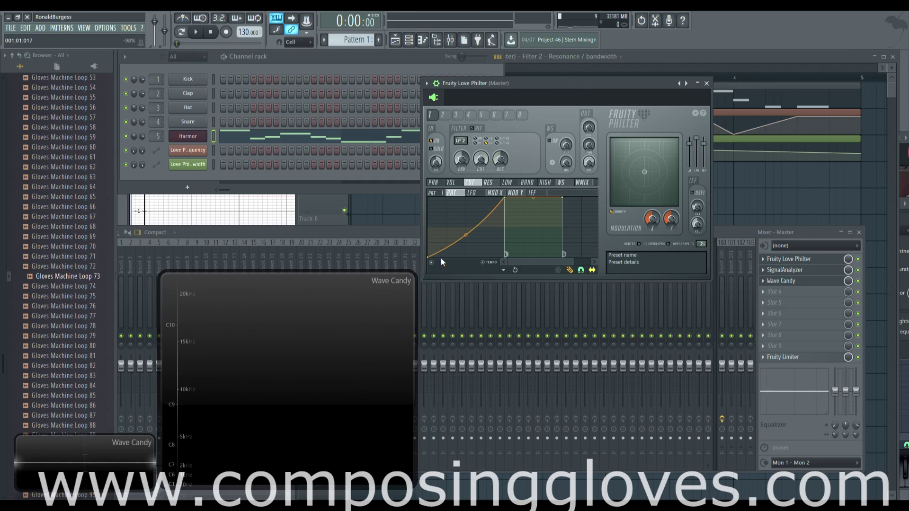
Play test notes to hear the cutoff envelope rise into its level loop
key("z")
key("z")
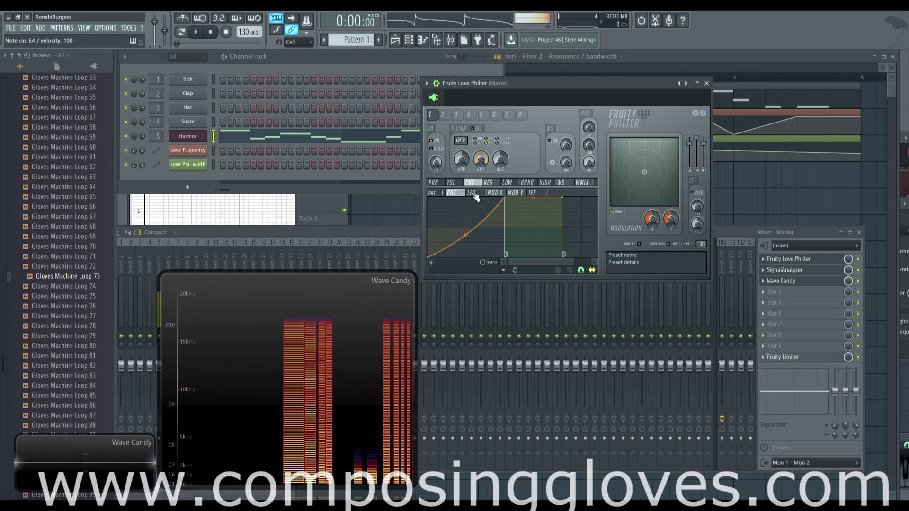
left_click(432, 263)
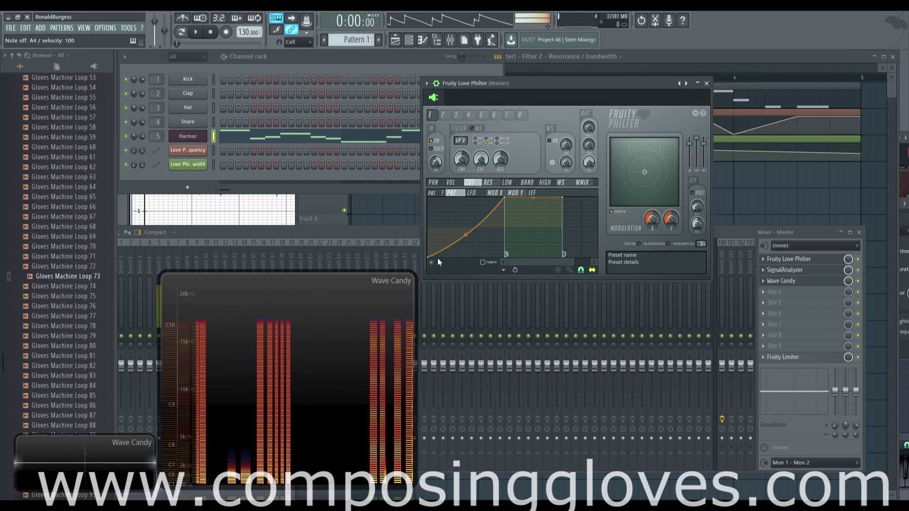
Try a shorter cutoff rise by moving the loop start point earlier, and return the point to its previous time
mouse_move(466, 234)
left_mouse_down()
mouse_move(466, 201)
mouse_move(466, 244)
mouse_move(465, 232)
left_mouse_up()
left_click_drag(505, 201, 458, 199)
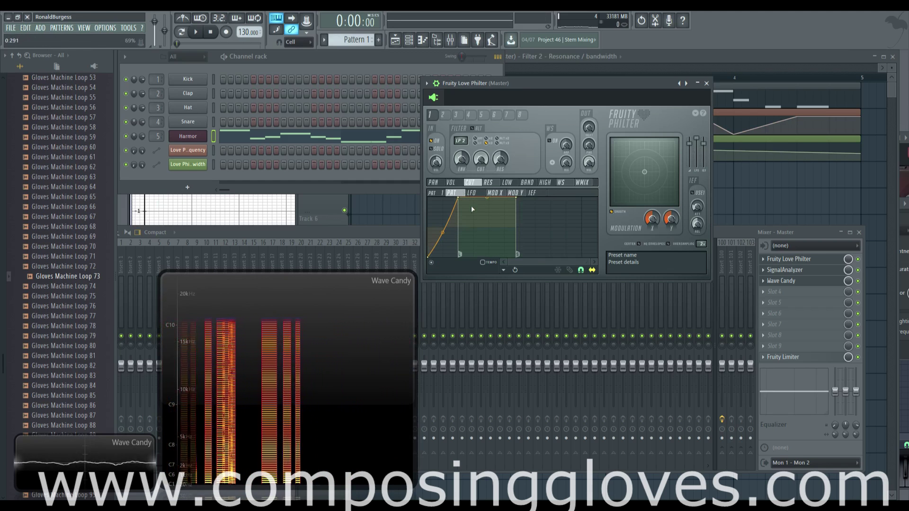
left_click_drag(470, 200, 517, 199)
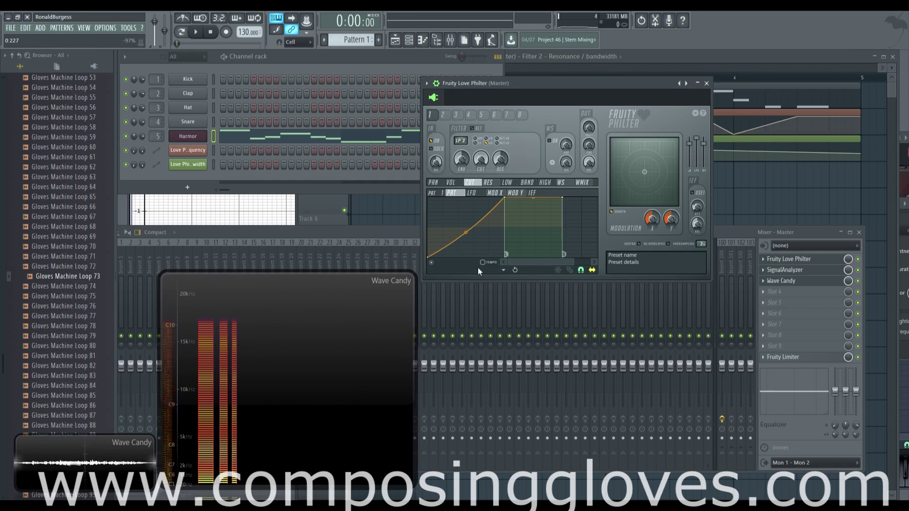
Play several short notes to compare how the slower rise responds on each trigger
key("b")
key("b")
key("b")
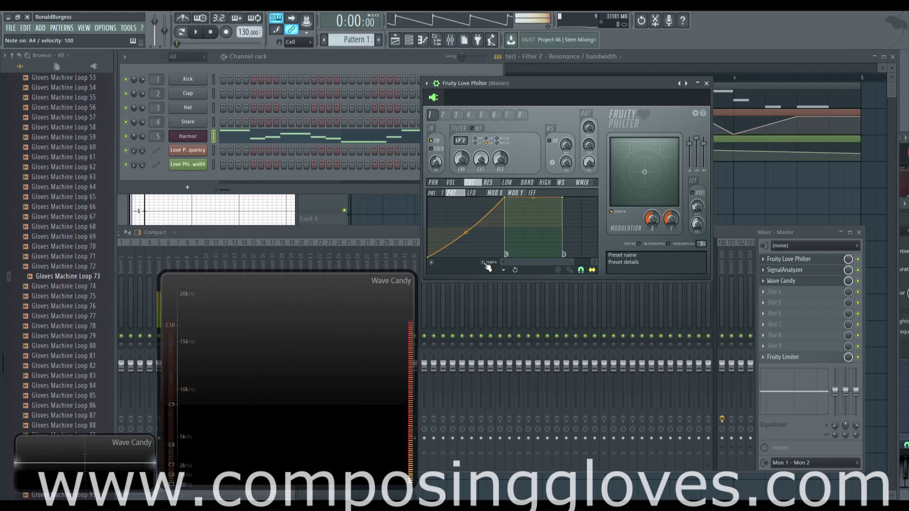
key("b")
key("b")
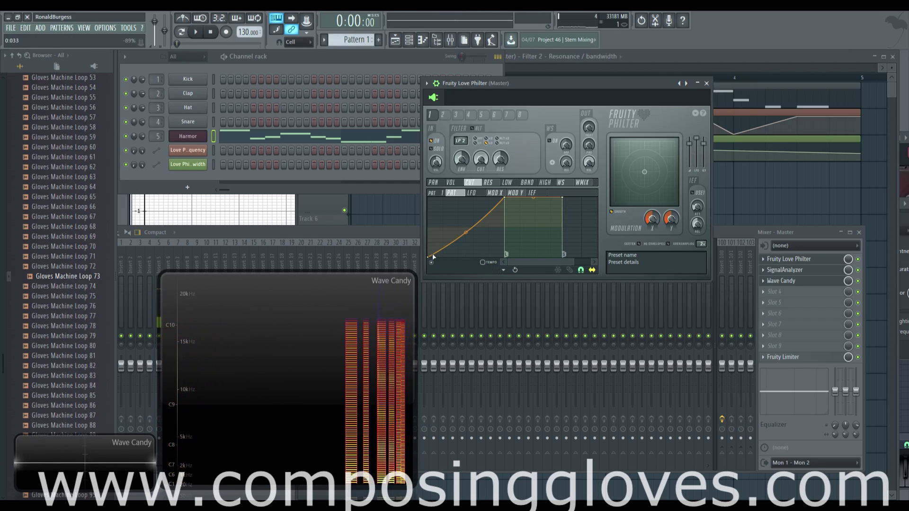
Bend the cutoff envelope's rise to stay near minimum until just before the peak, and turn on tempo sync
left_click_drag(466, 232, 466, 257)
left_click(482, 262)
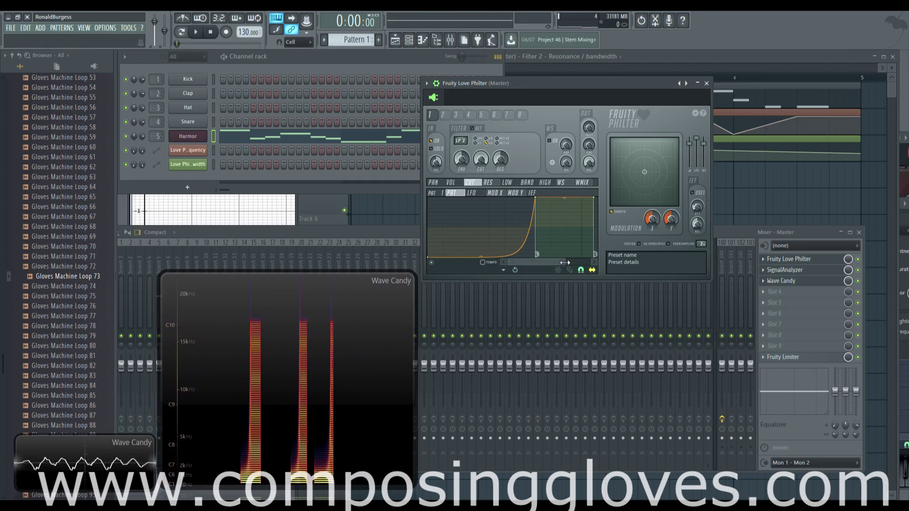
scroll(566, 258, "down", 3)
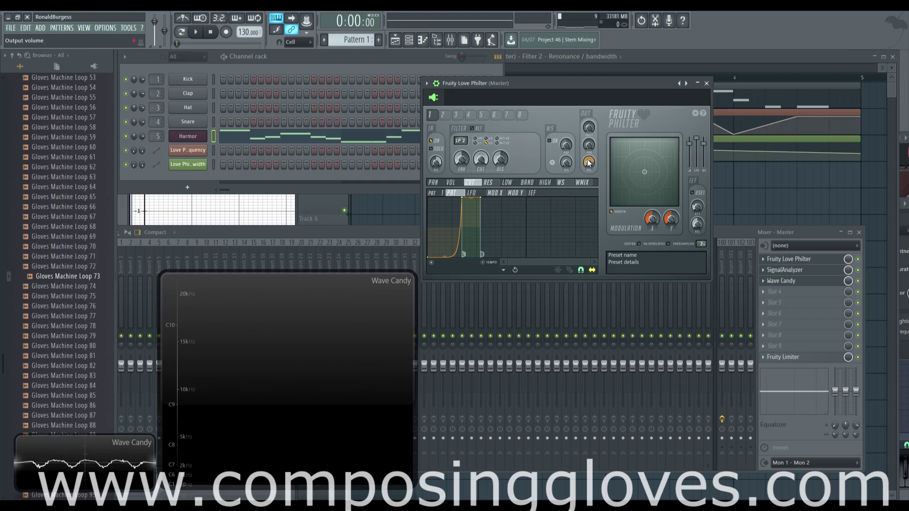
Lengthen the level loop by moving its end point later, and reset the rise's tension to a straight line
left_click_drag(482, 198, 480, 198)
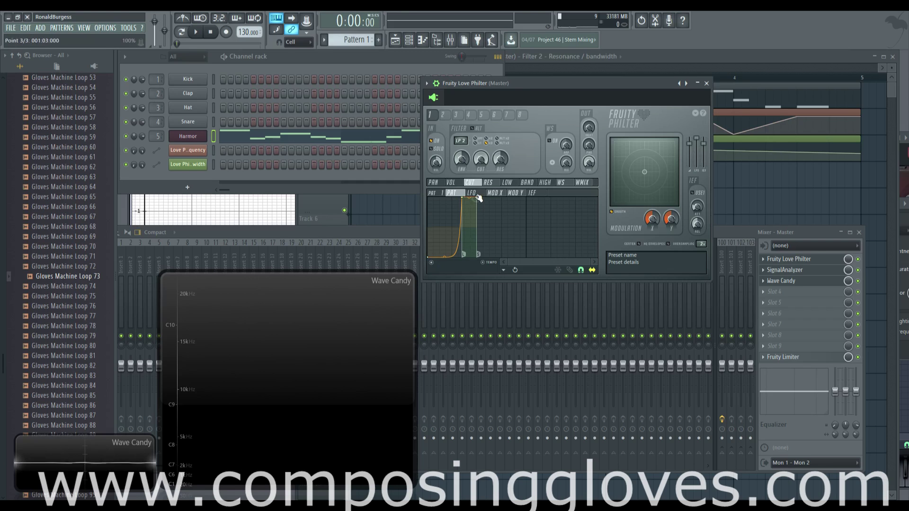
left_click_drag(482, 198, 525, 198)
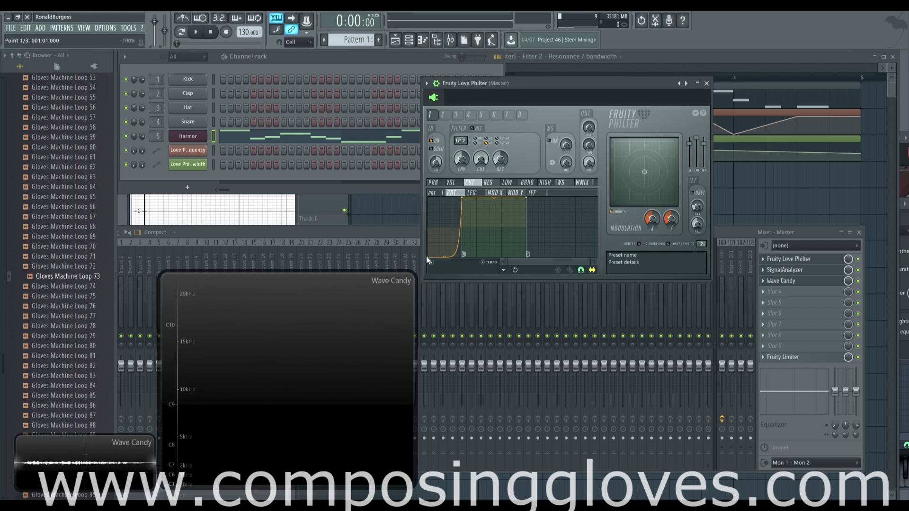
right_click(445, 257)
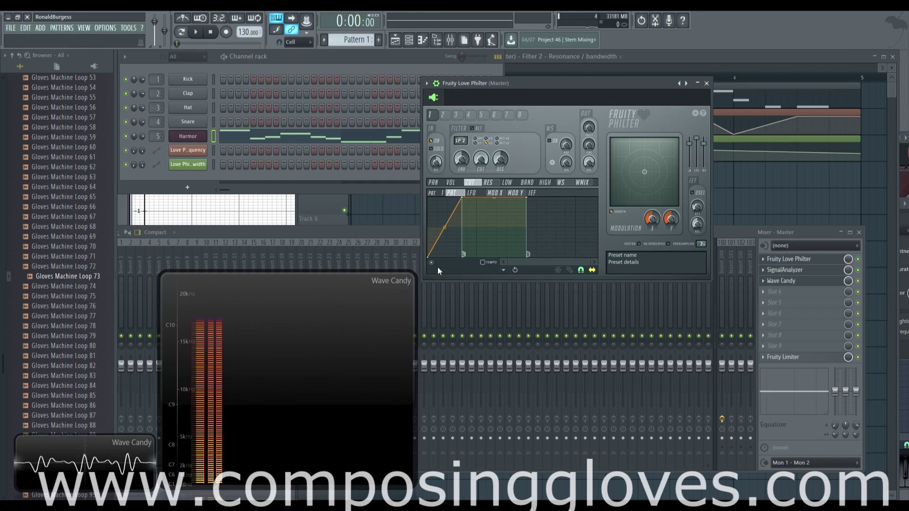
left_click(503, 270)
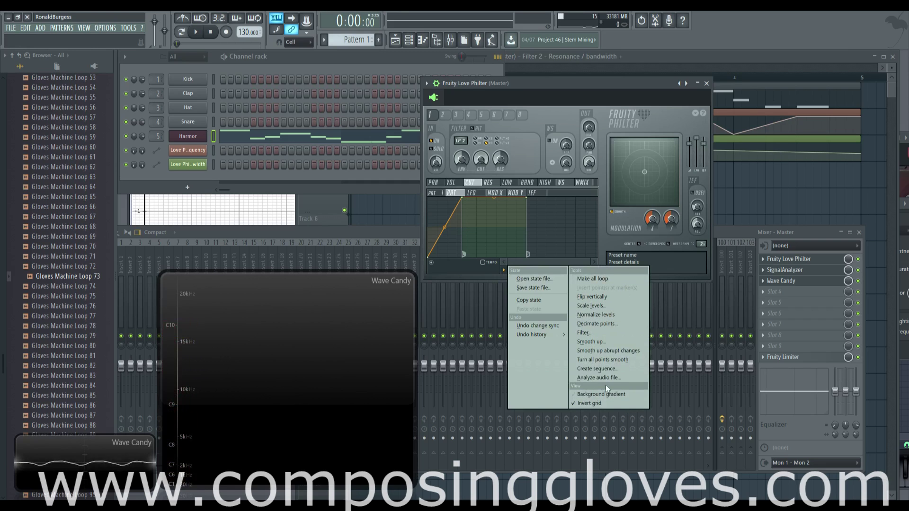
left_click(521, 260)
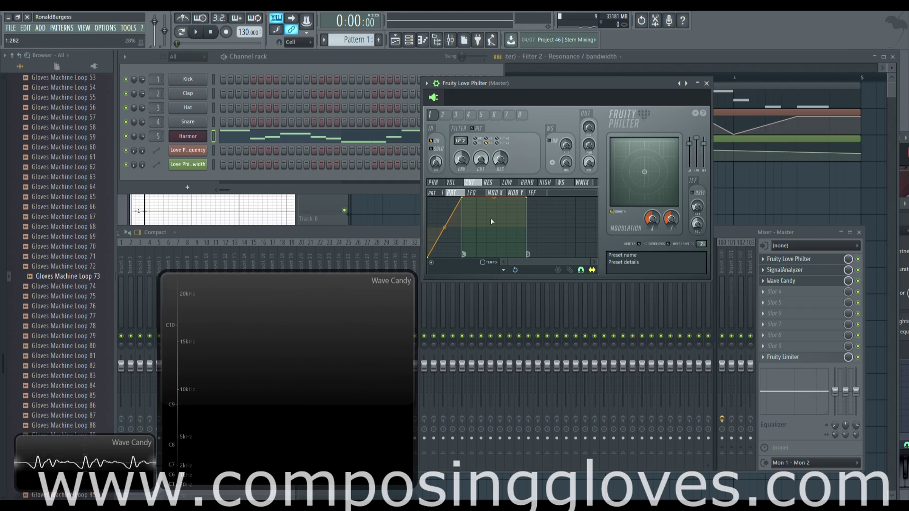
Move the peak and the loop end later, and add a point at minimum midway through the looped section
left_click_drag(464, 201, 479, 200)
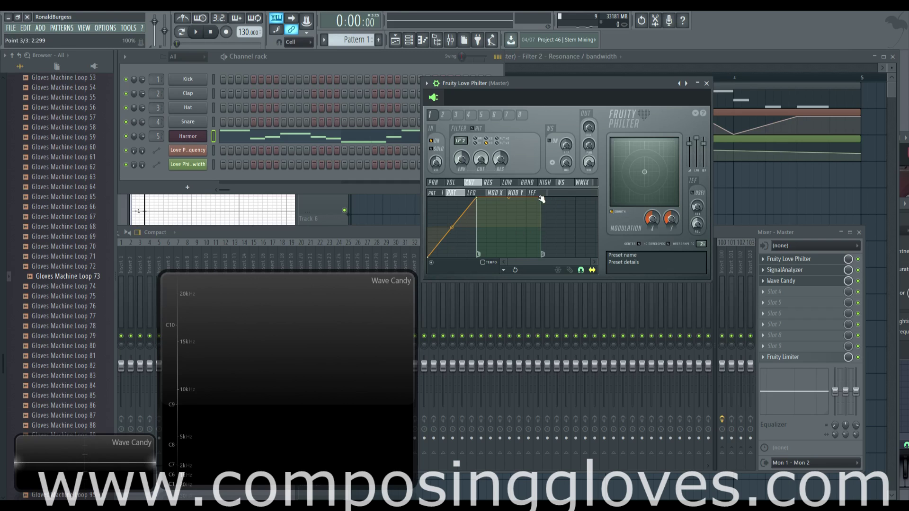
mouse_move(541, 199)
left_mouse_down()
mouse_move(586, 198)
mouse_move(576, 197)
left_mouse_up()
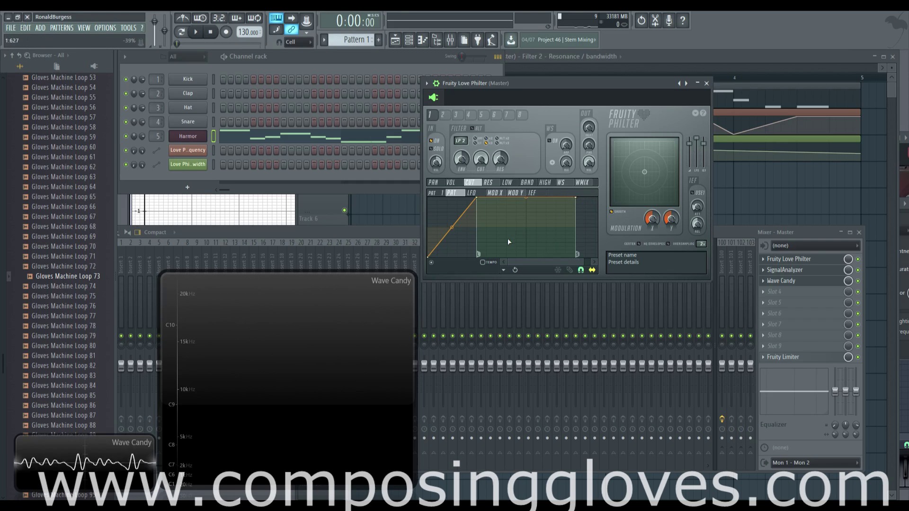
right_click(527, 258)
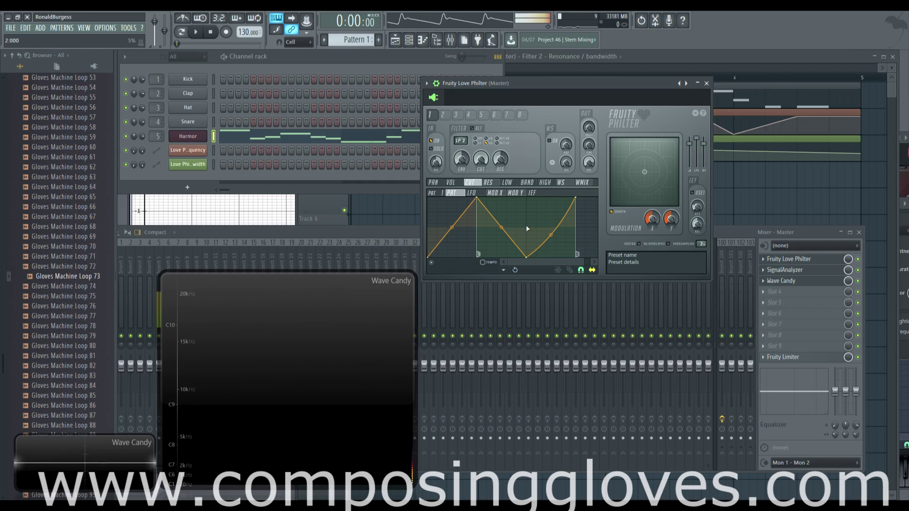
Delete the peak, the midway minimum point and the loop end point from the cutoff envelope
right_click(478, 198)
left_click(515, 247)
right_click(525, 257)
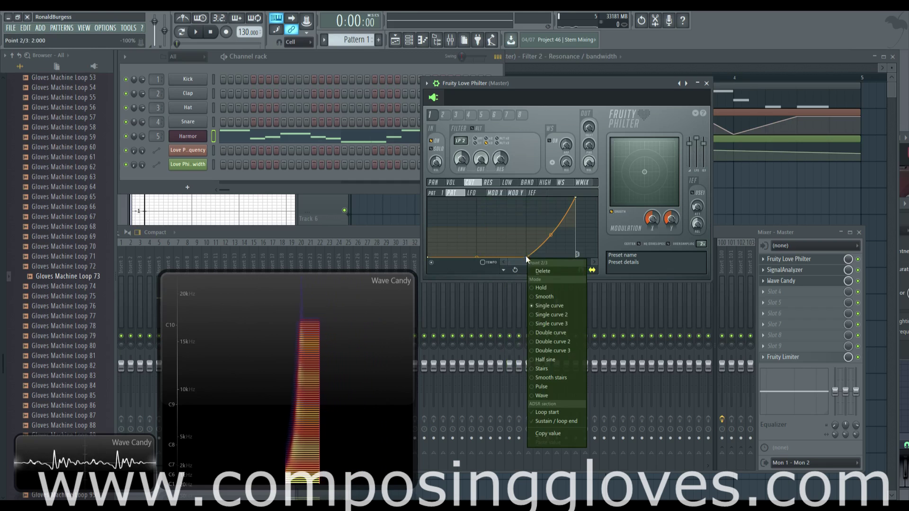
left_click(540, 271)
right_click(576, 199)
left_click(580, 211)
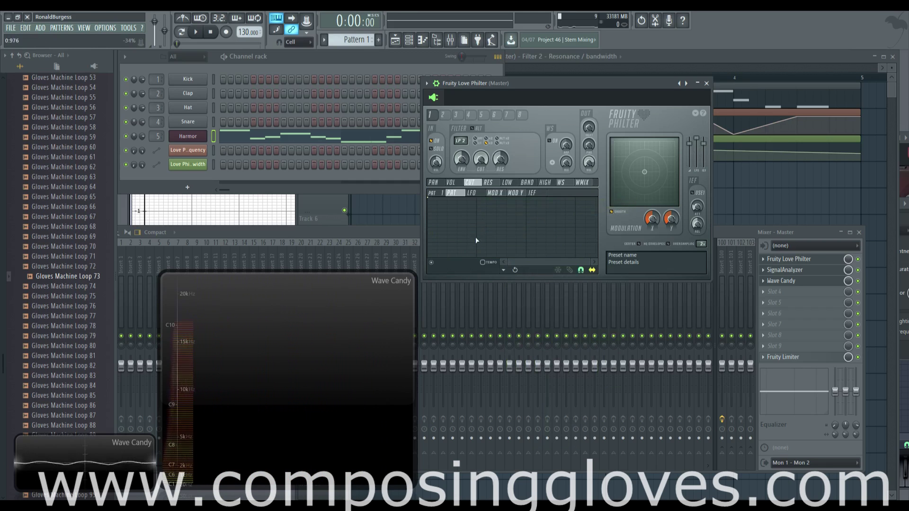
Build a decay from a maximum first point to a new point at minimum, and bend the curve inward
right_click(476, 257)
left_click_drag(451, 227, 452, 244)
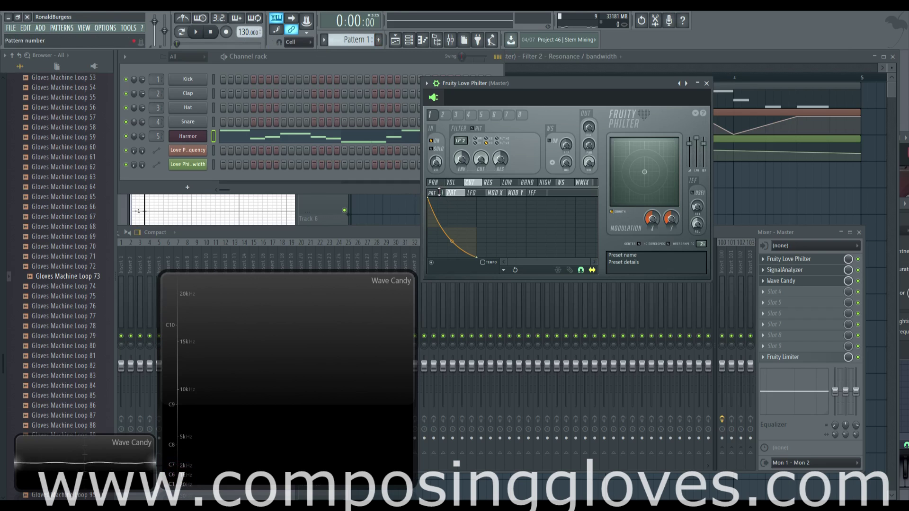
Compare cutoff patterns 1 and 2, and view the envelopes of the volume and pan targets
scroll(442, 192, "up", 1)
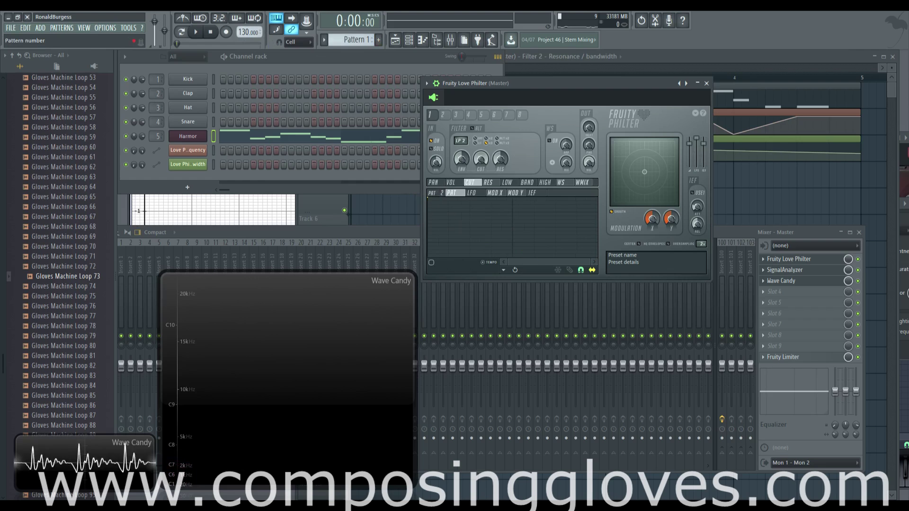
left_click(440, 197)
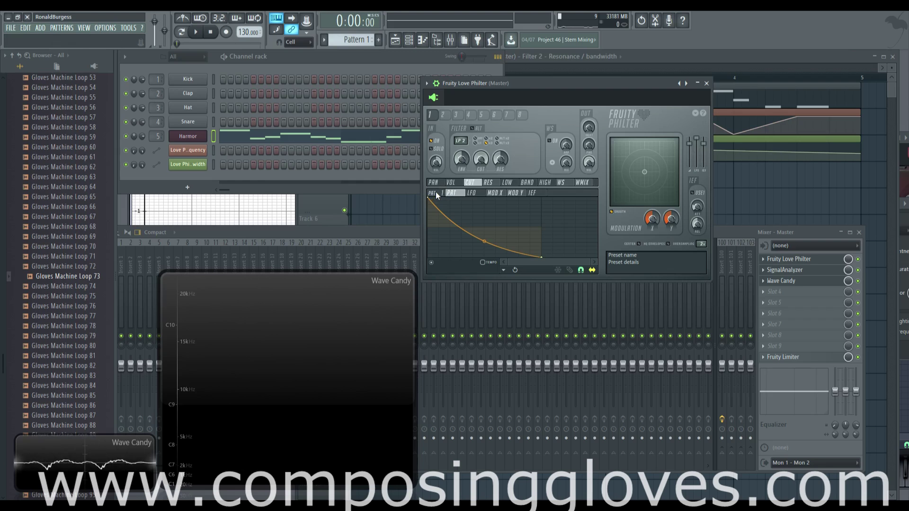
left_click(451, 183)
left_click(434, 183)
left_click(454, 183)
left_click(473, 183)
left_click(451, 183)
left_click(467, 183)
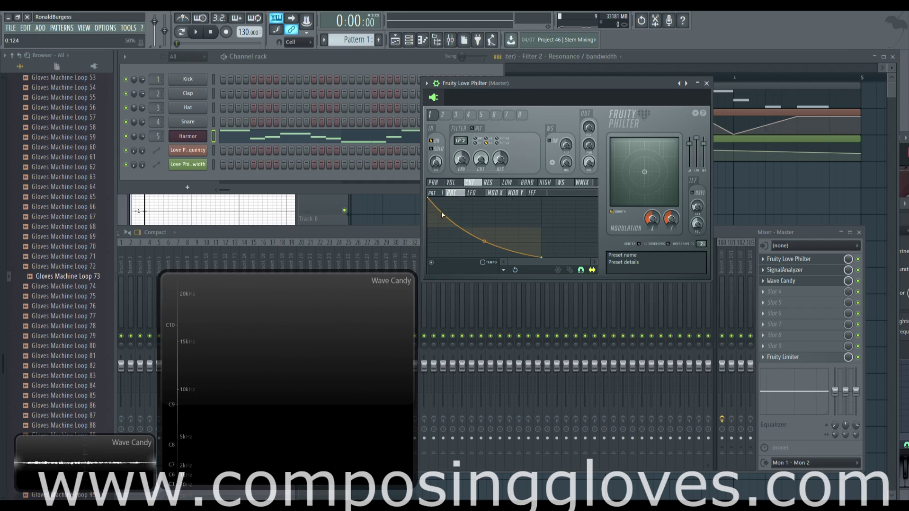
left_click(449, 183)
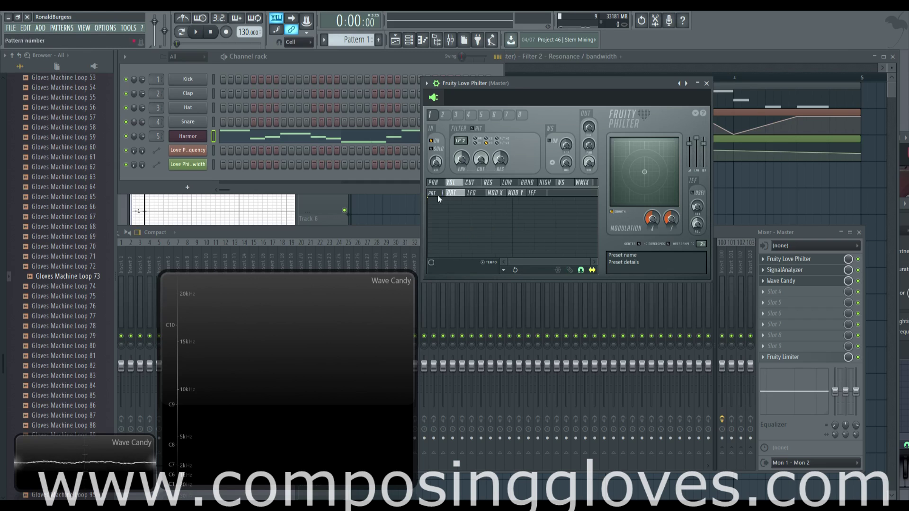
left_click(432, 183)
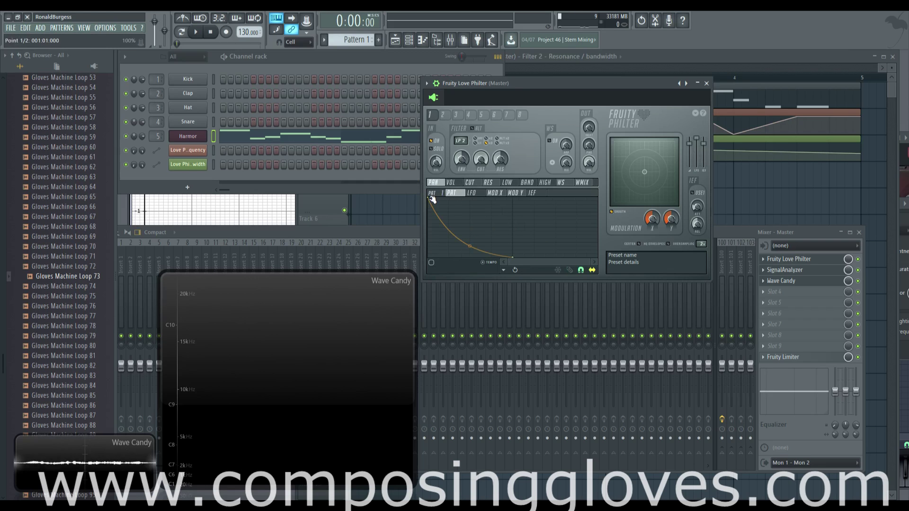
left_click(468, 183)
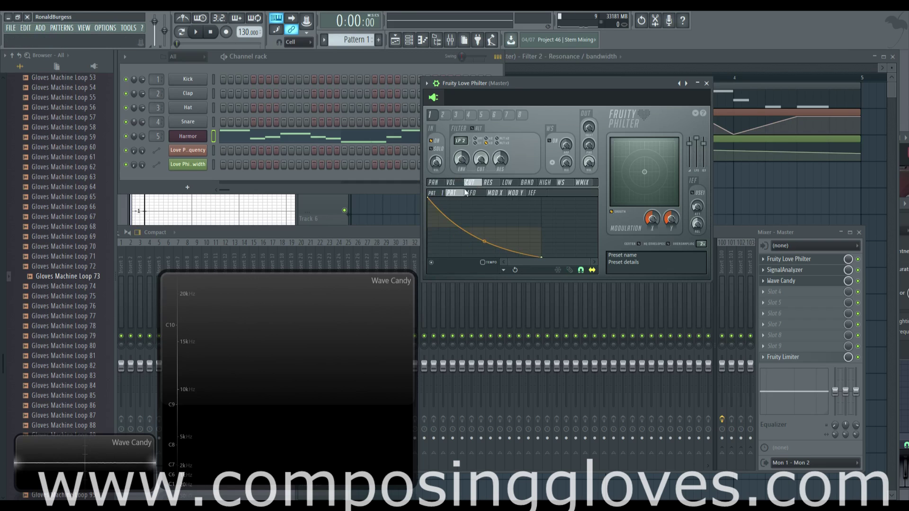
View the automation options of the pattern number, check filter unit 2, and return to filter unit 1
right_click(440, 194)
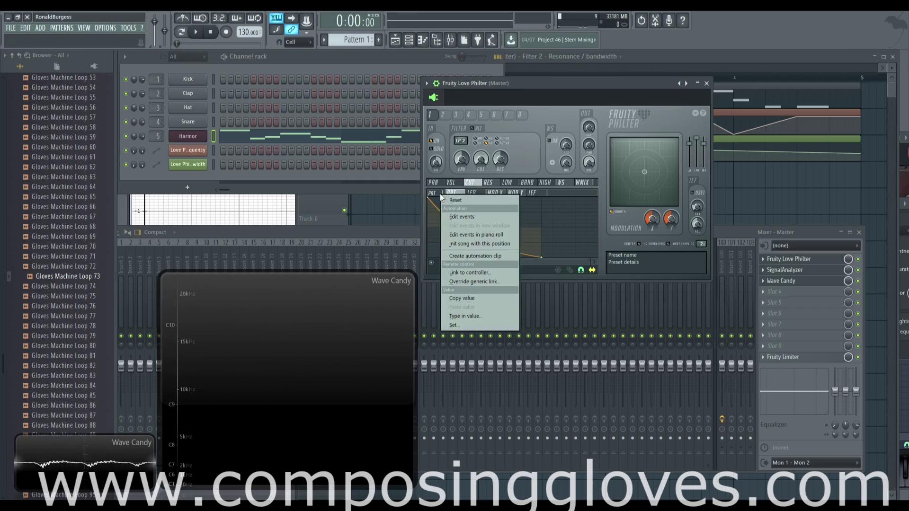
left_click(542, 225)
left_click_drag(440, 193, 440, 176)
left_click(443, 115)
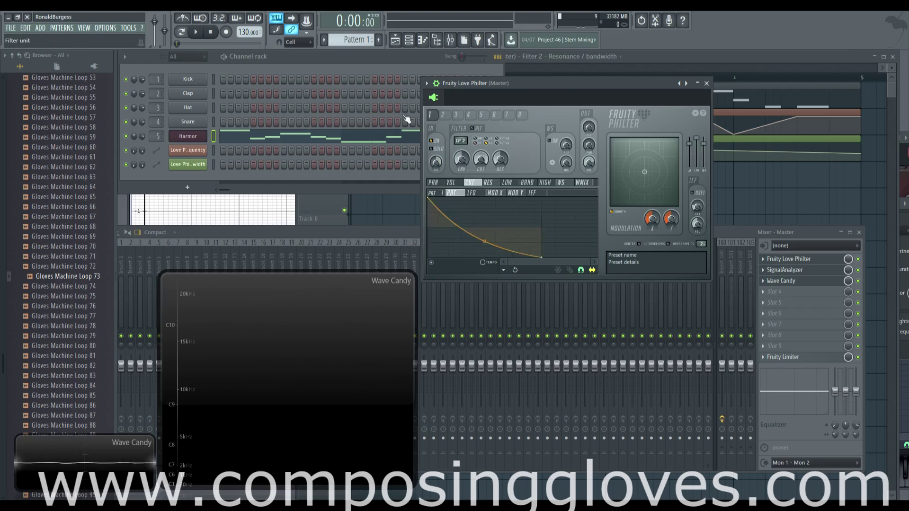
left_click(430, 115)
Select cutoff pattern 2, enable its envelope, and bend the fall so it stays high before dropping to minimum
left_click_drag(441, 192, 441, 187)
left_click_drag(485, 257, 449, 205)
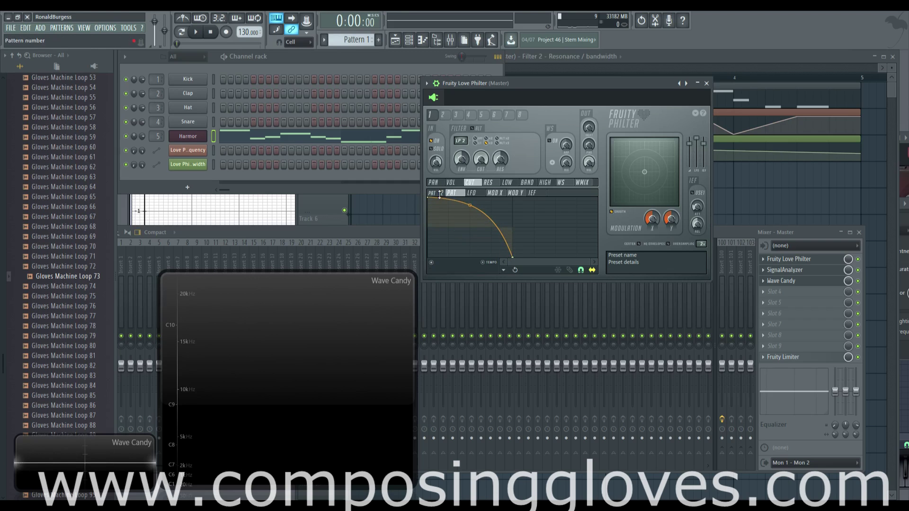
Advance through cutoff patterns 3 to 5, giving each its own falling curve, with pattern 5 levelling off at a high end point
scroll(440, 194, "up", 1)
right_click(512, 257)
left_click_drag(470, 203, 475, 250)
right_click(437, 190)
left_click(433, 193)
left_click_drag(440, 193, 439, 189)
left_click_drag(493, 243, 522, 259)
left_click_drag(467, 256, 441, 274)
scroll(441, 191, "up", 1)
left_click_drag(503, 252, 470, 212)
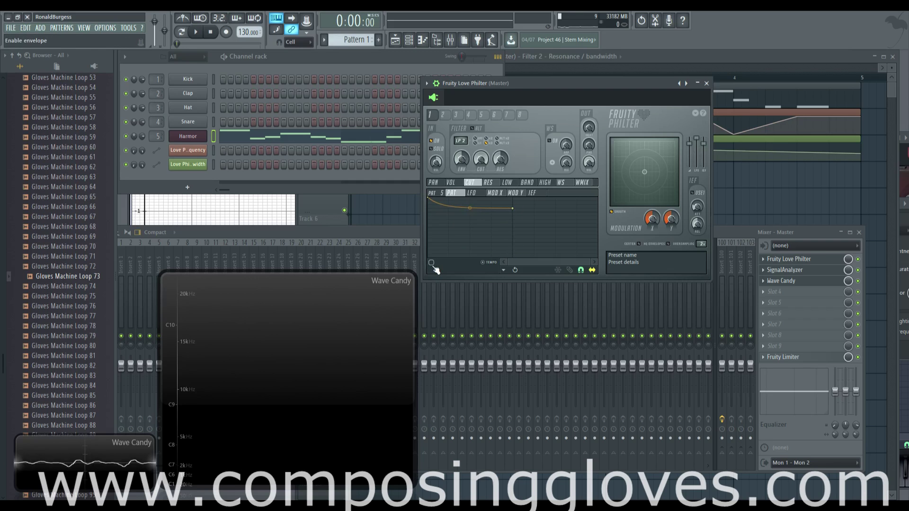
In cutoff pattern 6, enable a two-stage fall with a high point midway and an end point near minimum
scroll(438, 193, "up", 1)
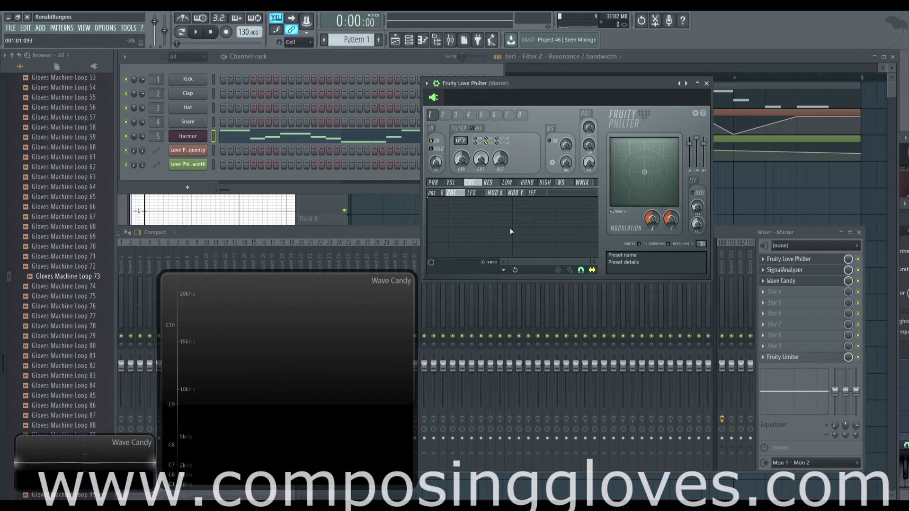
left_click_drag(505, 231, 469, 212)
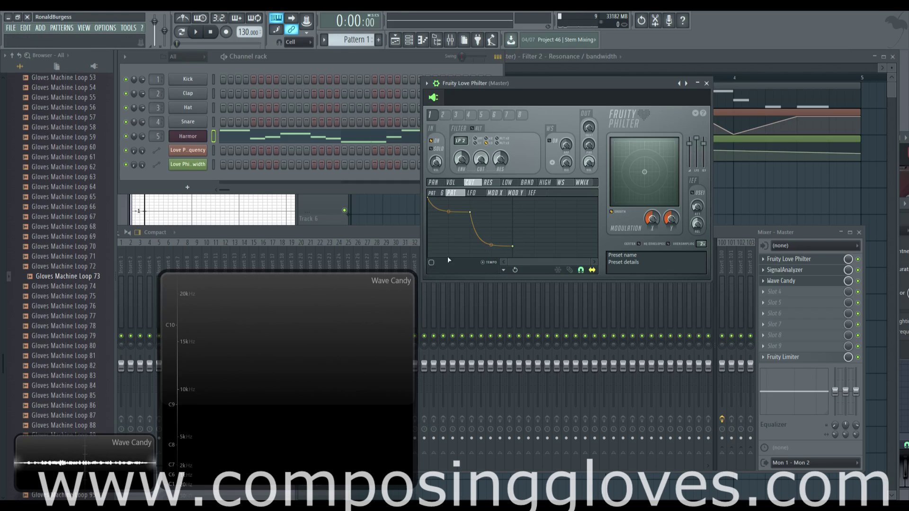
left_click_drag(517, 251, 513, 254)
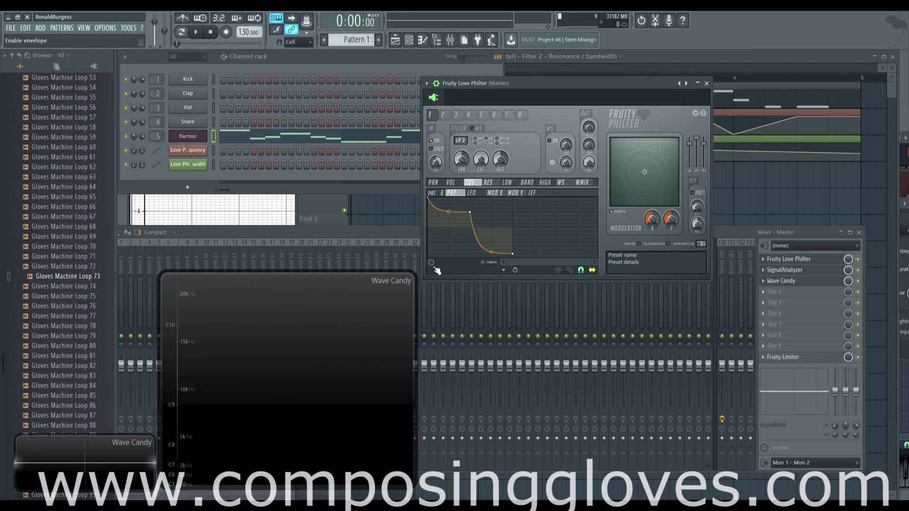
In cutoff pattern 7, enable the envelope with a straight fall from maximum to minimum, and play a test note
scroll(440, 194, "up", 1)
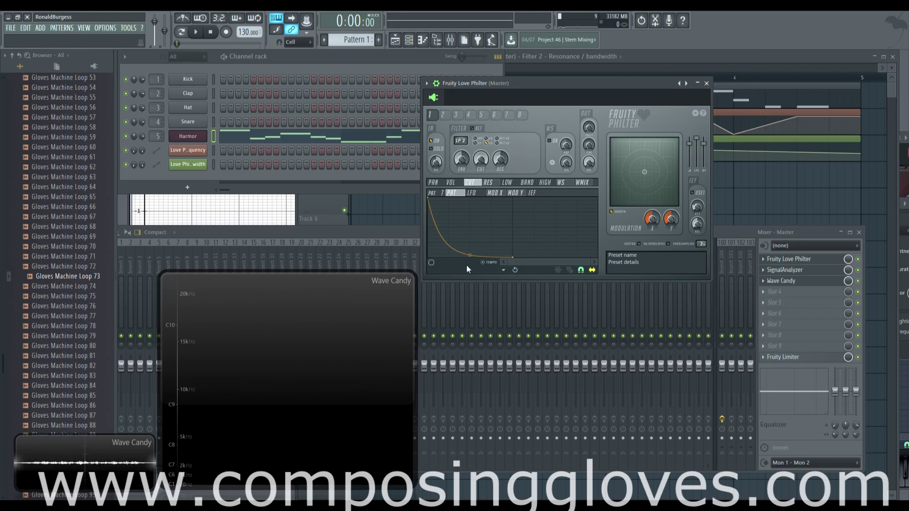
left_click(431, 263)
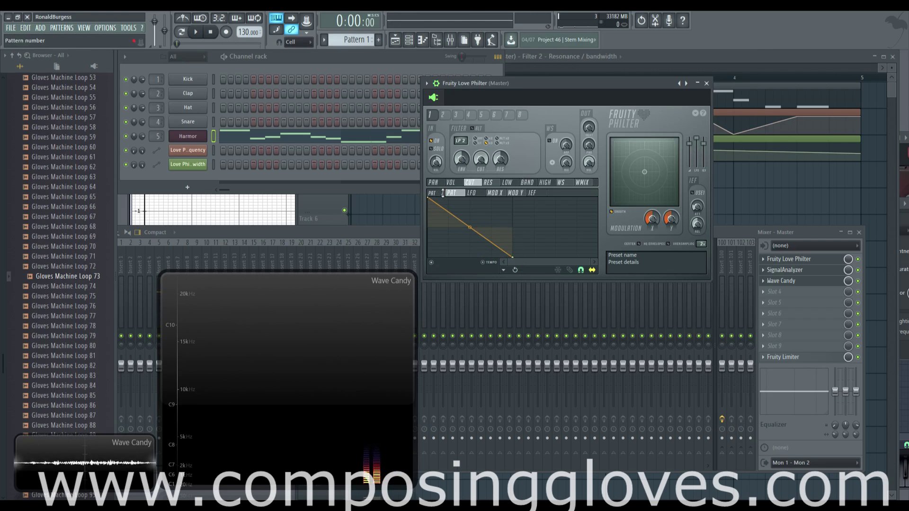
key("b")
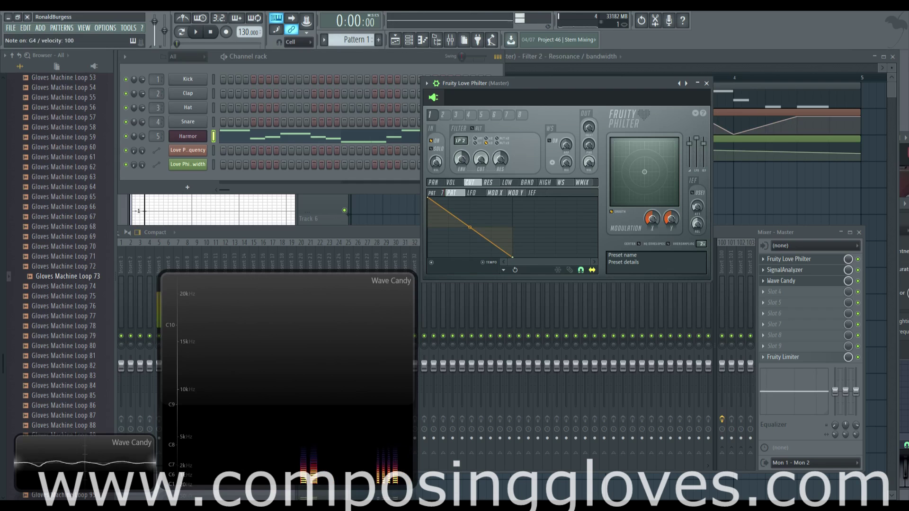
Audition the cutoff patterns with test notes while switching between them, and create an automation clip for the pattern number
key("b")
mouse_move(442, 193)
left_mouse_down()
mouse_move(443, 210)
mouse_move(444, 189)
left_mouse_up()
key("b")
right_click(442, 191)
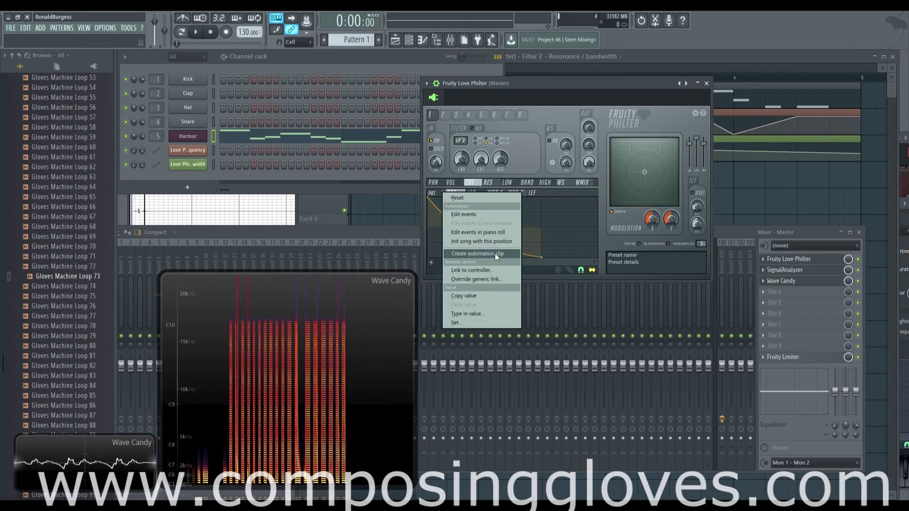
left_click(502, 254)
left_click(723, 57)
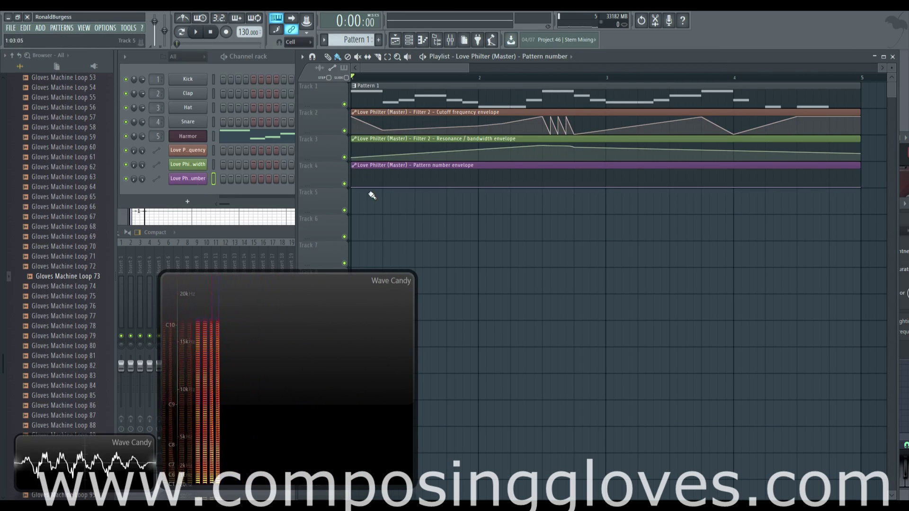
Reopen Fruity Love Philter and copy the pattern number value for cutoff pattern 1, then for pattern 2
key("F9")
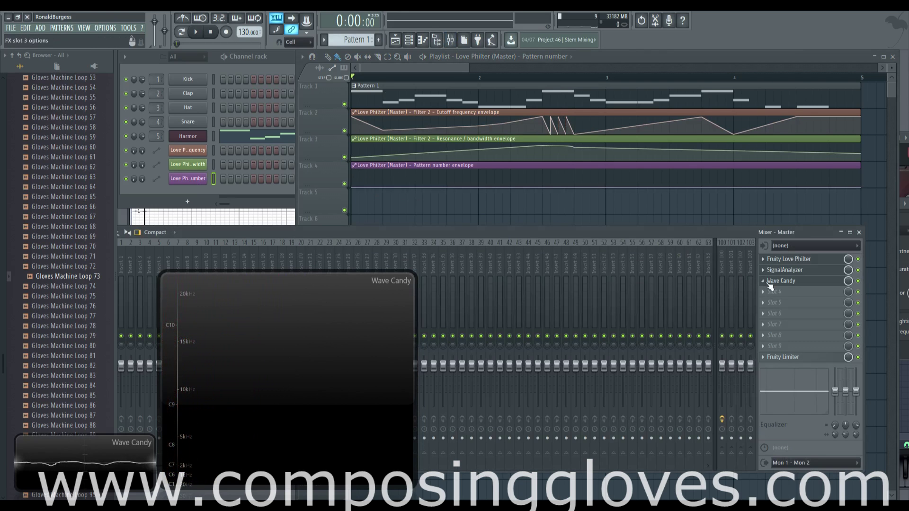
left_click(789, 260)
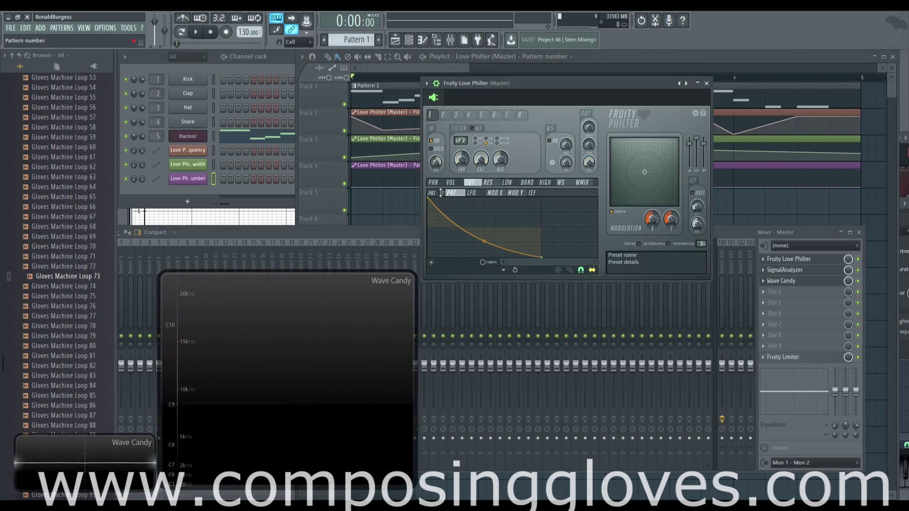
right_click(443, 195)
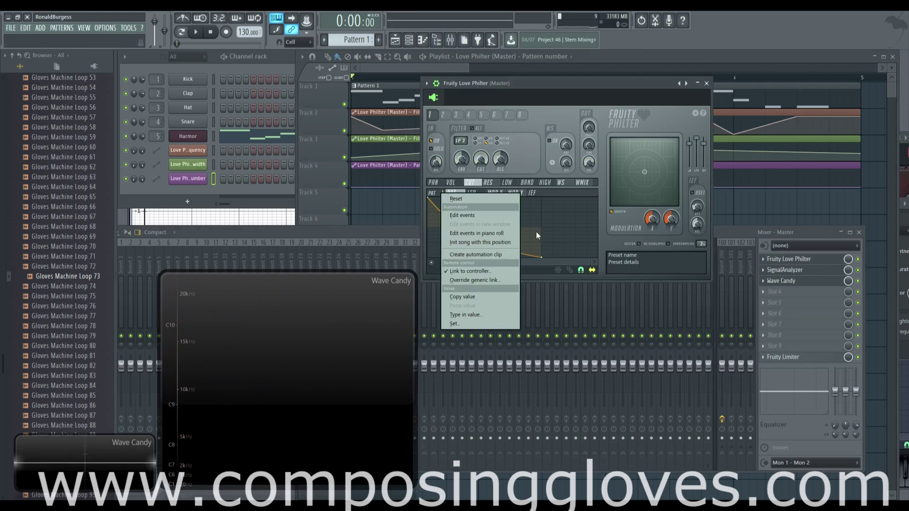
left_click(494, 295)
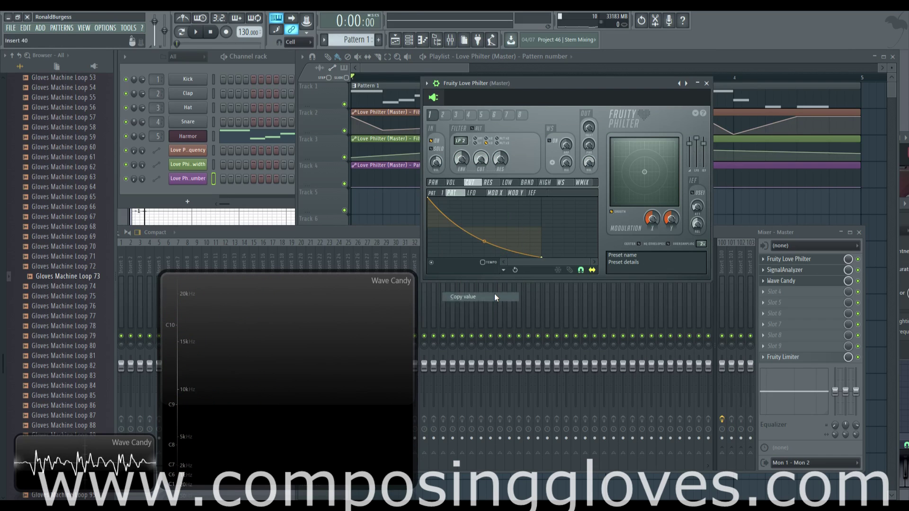
right_click(443, 194)
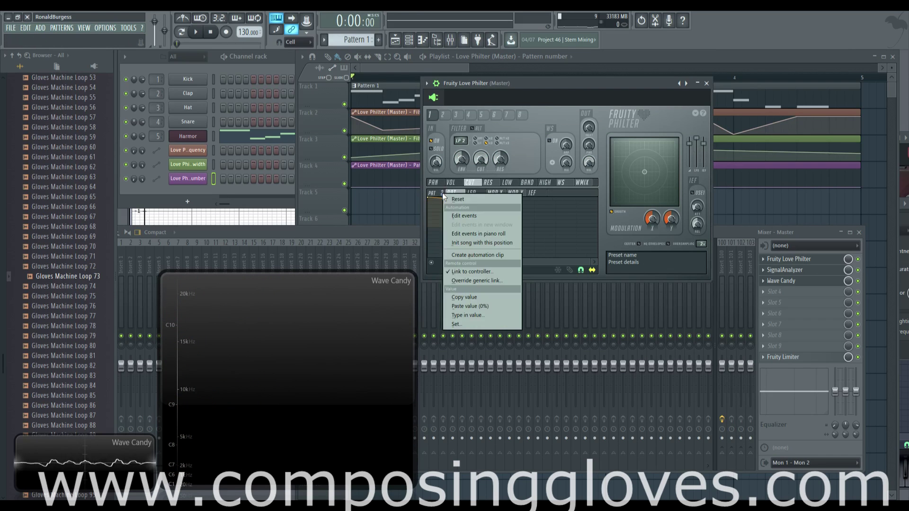
left_click(495, 298)
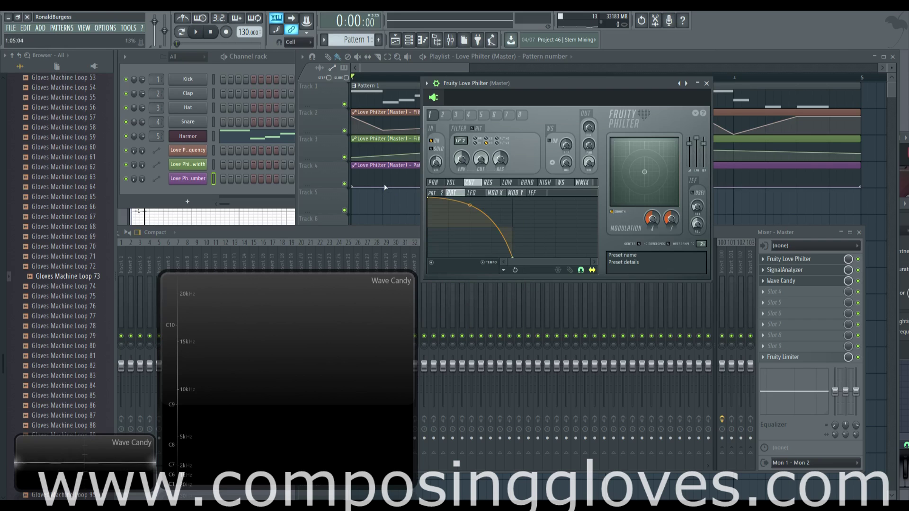
Add points early in the pattern number automation clip and paste the copied value onto the point at 1:05:00
left_click(370, 183)
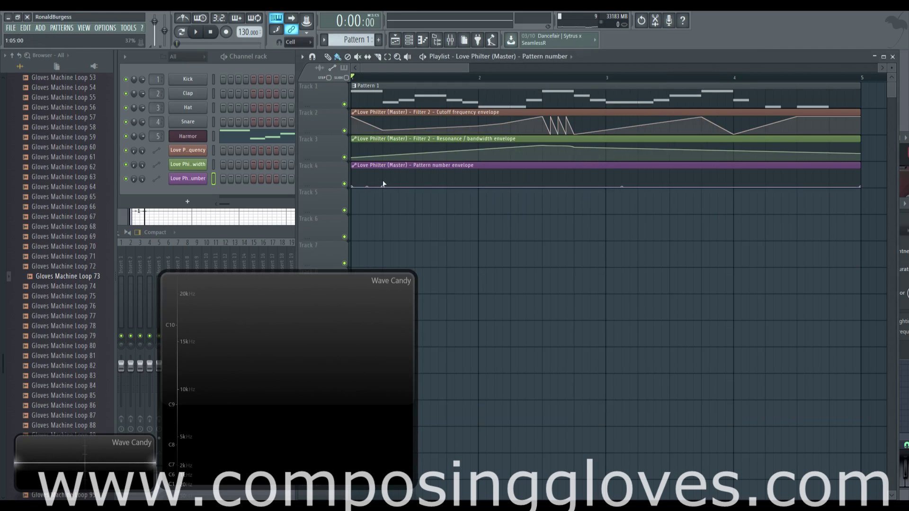
left_click(384, 182)
right_click(383, 182)
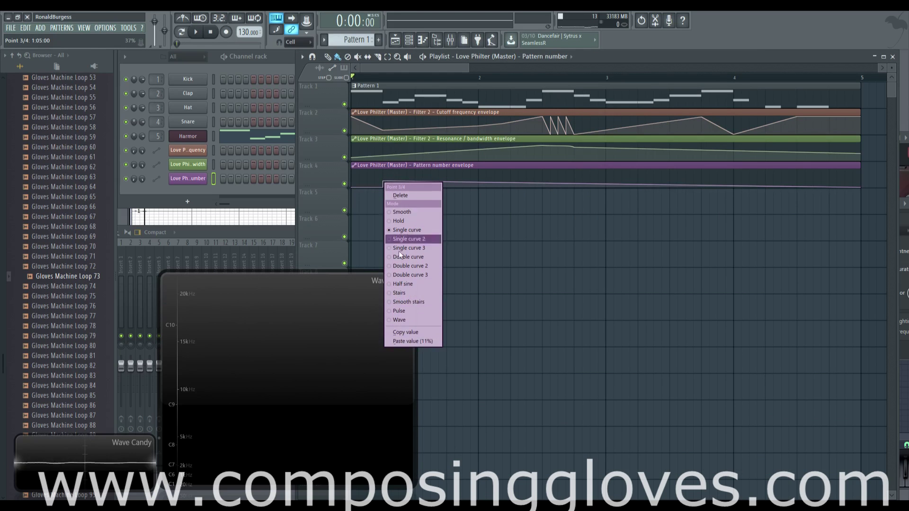
left_click(421, 341)
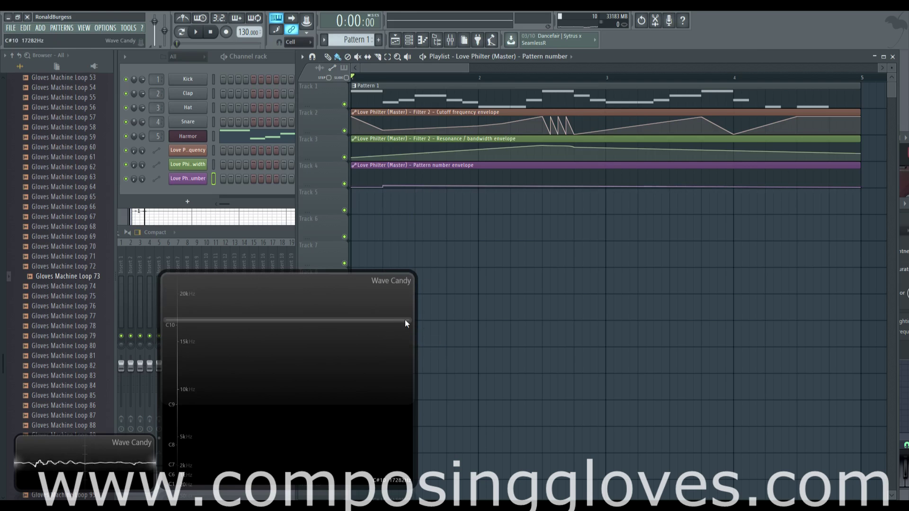
In Fruity Love Philter, advance the cutoff pattern from 2 to 3, copying the pattern number value at each one
left_click(450, 40)
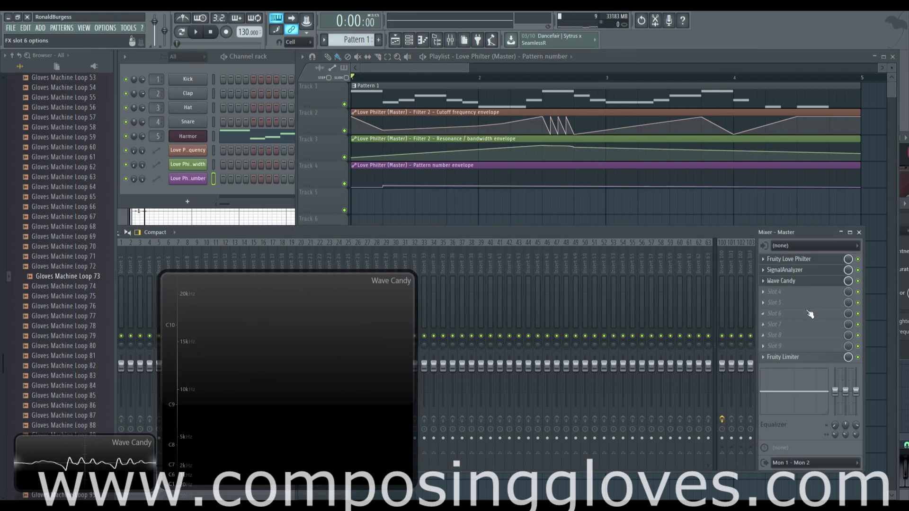
left_click(805, 258)
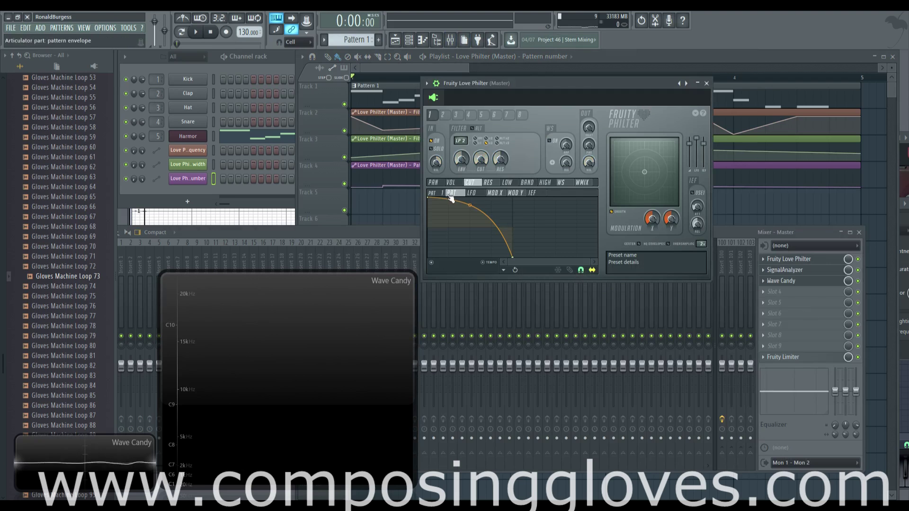
left_click_drag(442, 193, 442, 182)
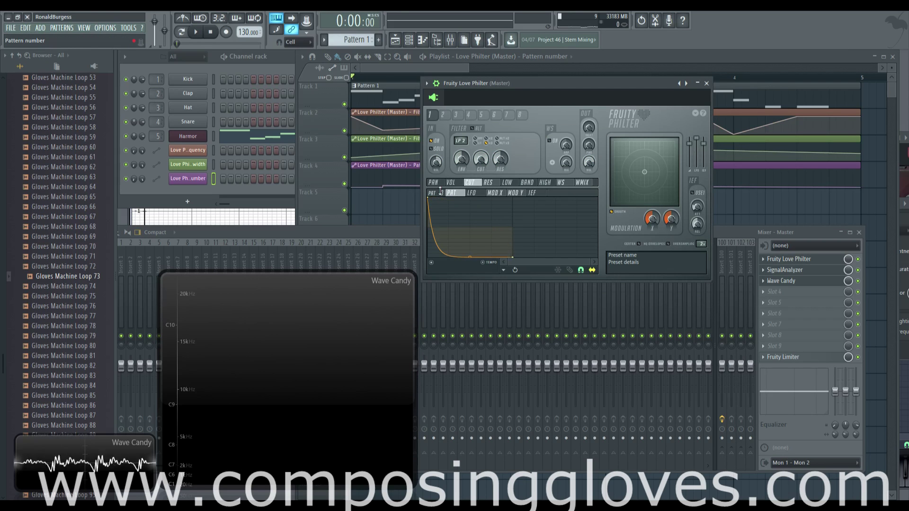
right_click(441, 190)
left_click(481, 300)
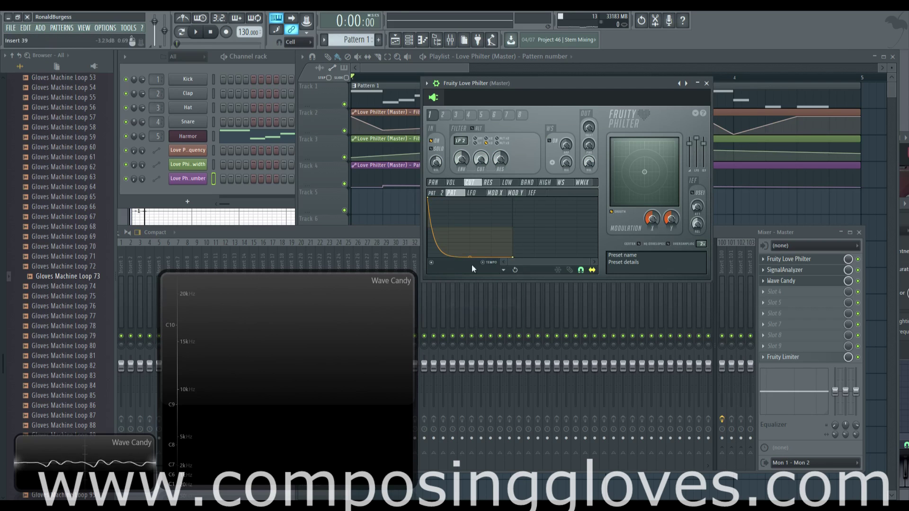
left_click_drag(441, 196, 441, 191)
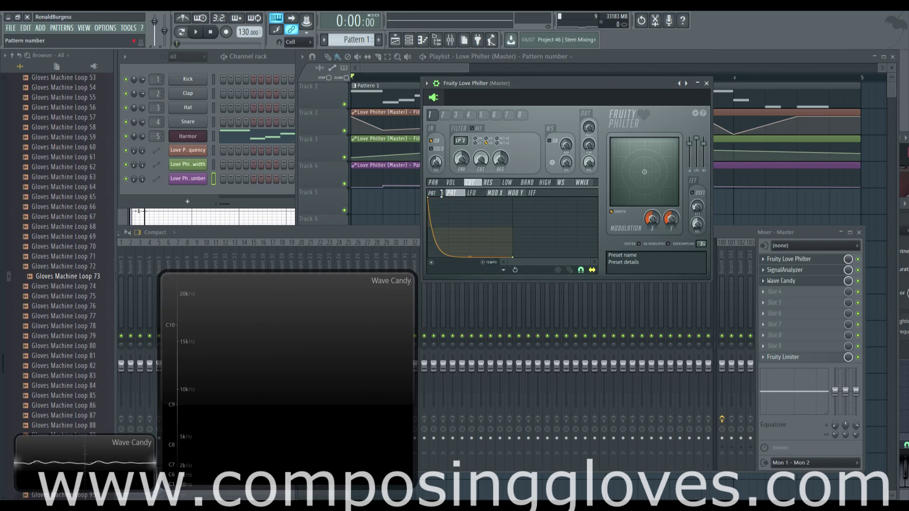
right_click(441, 193)
left_click(498, 297)
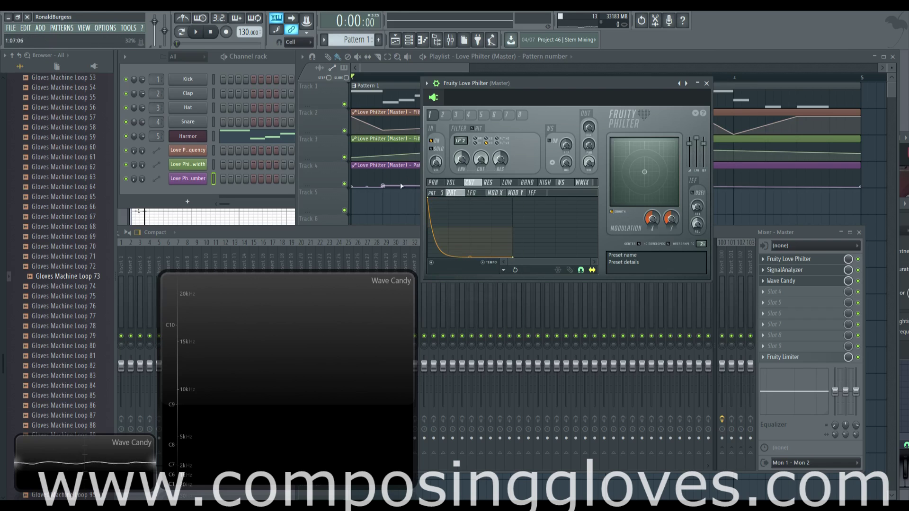
Add further points to the pattern number clip and paste the pattern 3 value onto the point at 1:07:00
left_click(387, 175)
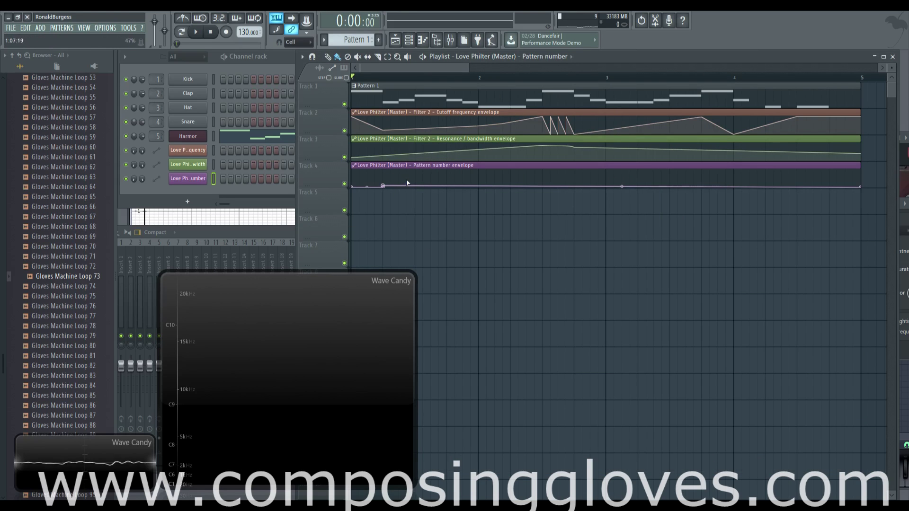
left_click(399, 184)
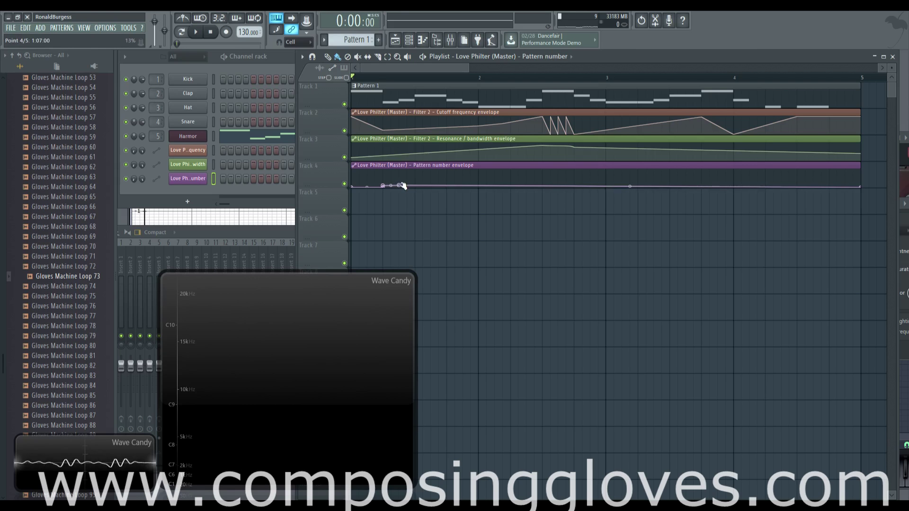
left_click_drag(395, 184, 393, 179)
right_click(392, 178)
left_click(401, 192)
right_click(400, 178)
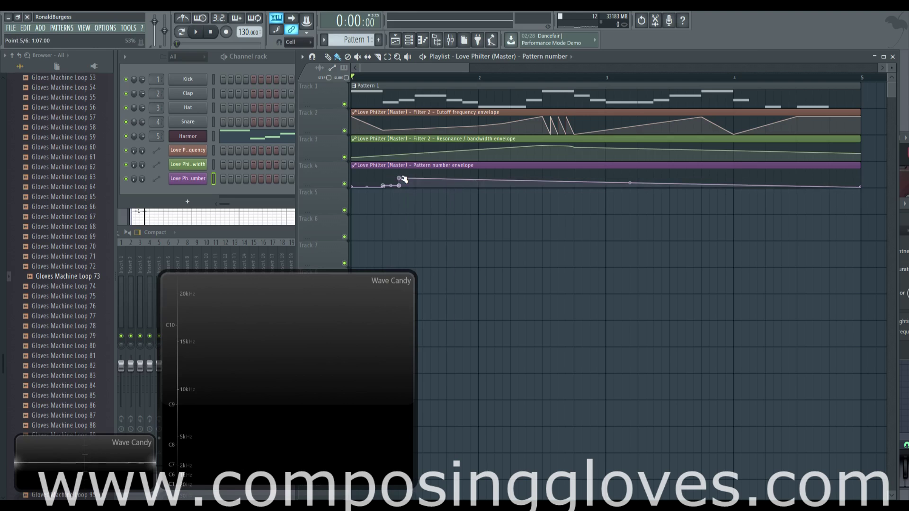
right_click(402, 178)
left_click(444, 336)
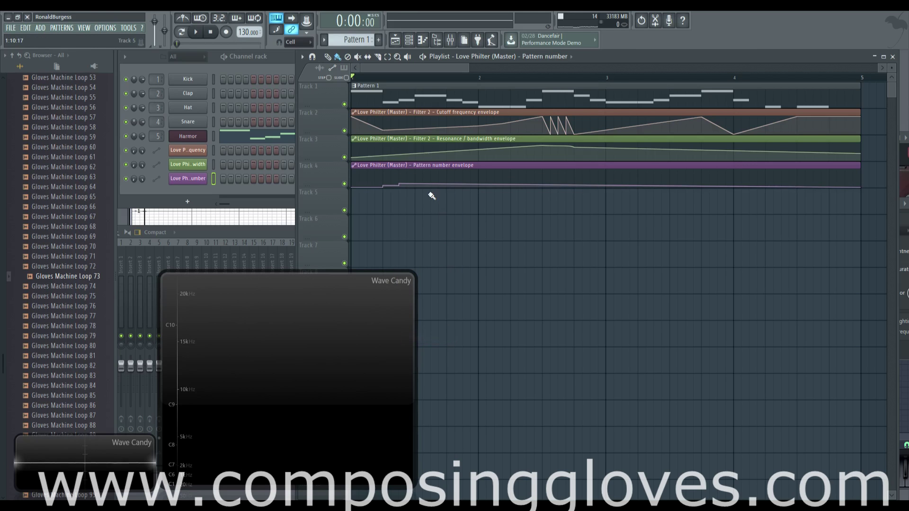
Fill the rest of the pattern number clip with points at varying heights, forming rises and falls, and play the song
right_click(439, 175)
right_click(470, 186)
right_click(502, 178)
right_click(502, 181)
right_click(550, 182)
right_click(590, 177)
right_click(598, 176)
left_click(693, 185)
left_click(724, 176)
left_click(780, 173)
left_click(813, 185)
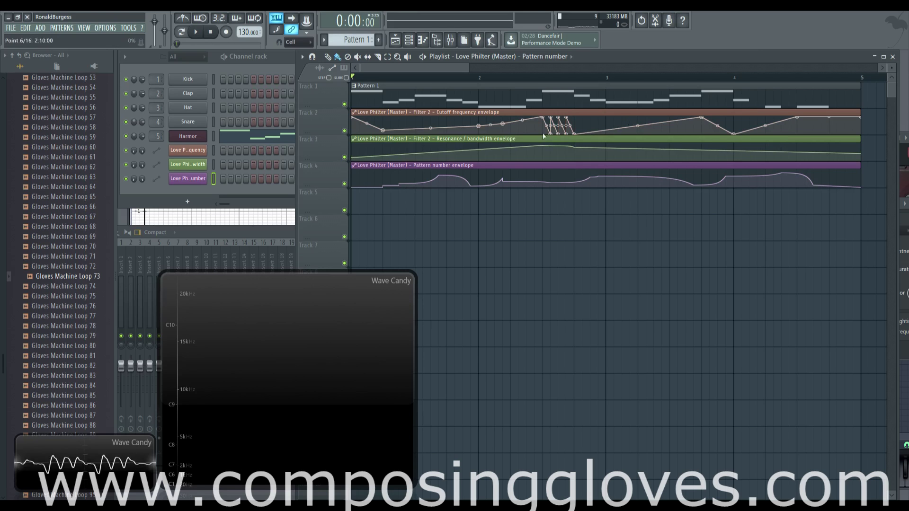
key("space")
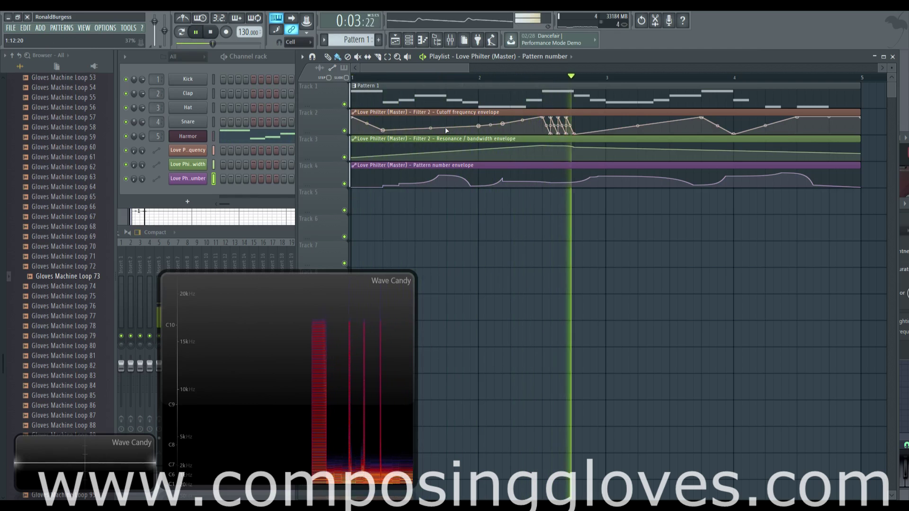
key("space")
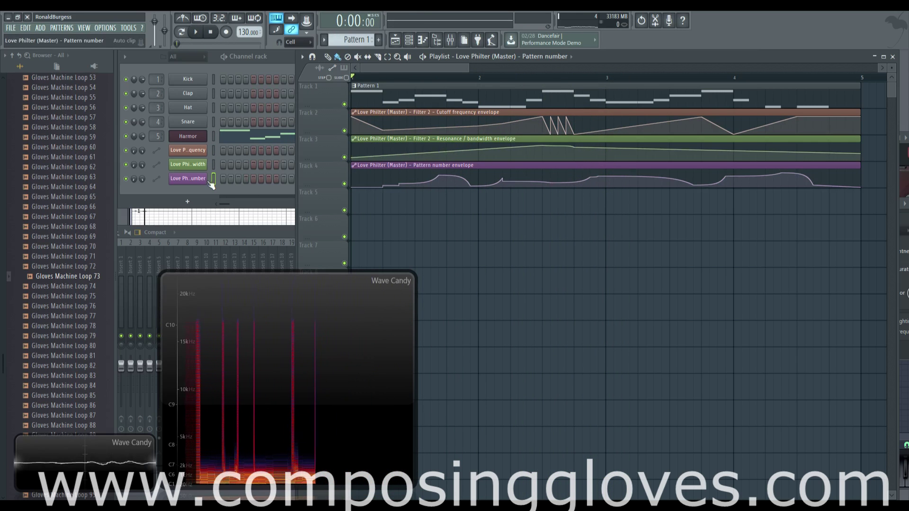
Show Fruity Love Philter's cutoff LFO, enable it, and try out its envelope points and speed
left_click(450, 45)
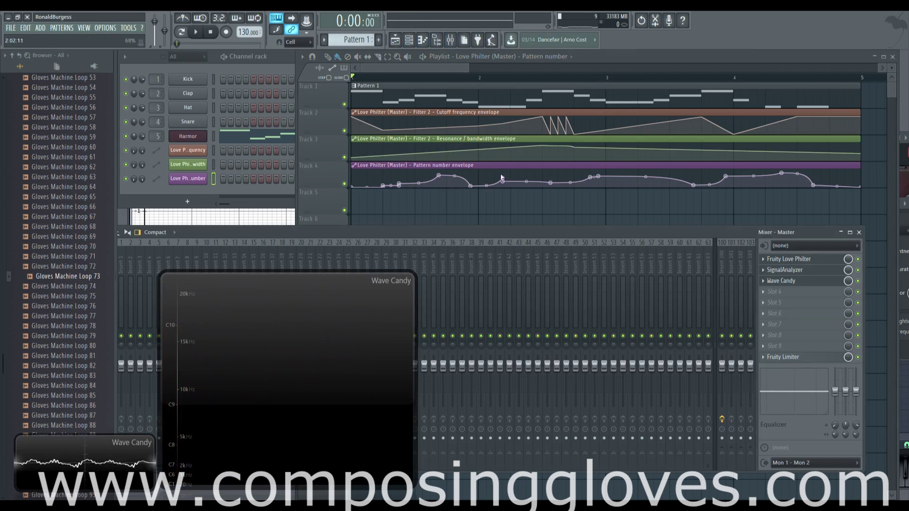
left_click(820, 259)
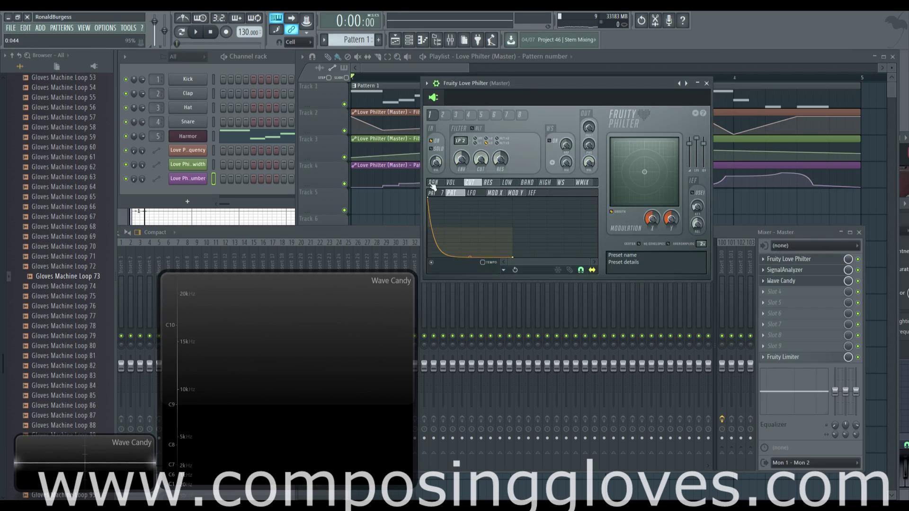
left_click(466, 192)
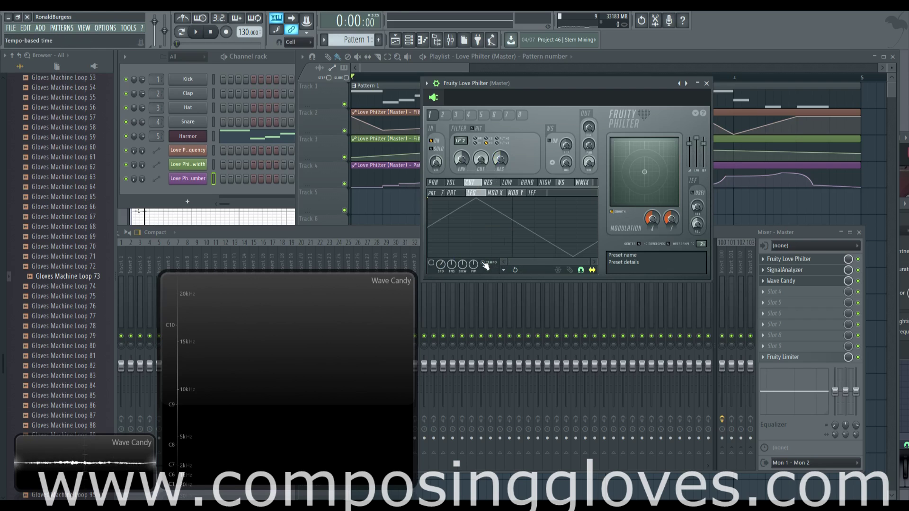
left_click(432, 263)
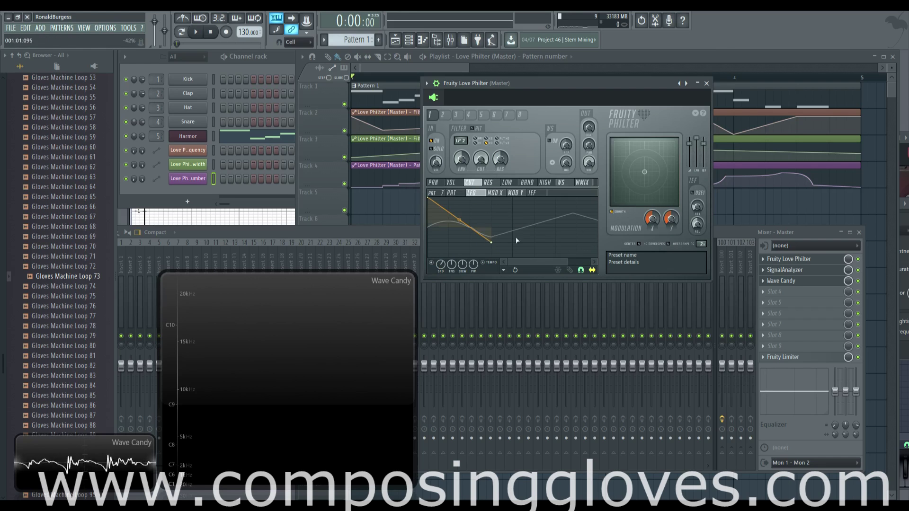
left_click(569, 270)
mouse_move(576, 221)
left_mouse_down()
mouse_move(476, 234)
mouse_move(562, 249)
left_mouse_up()
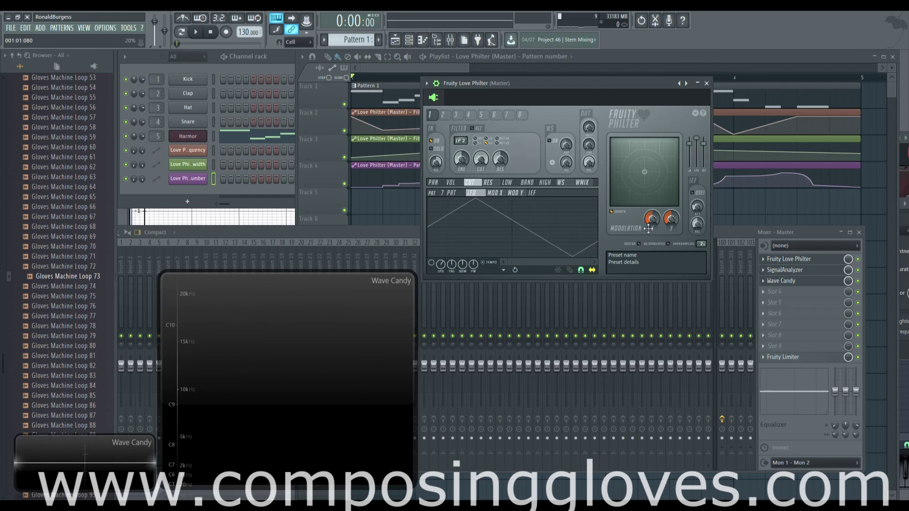
left_click_drag(511, 228, 493, 238)
mouse_move(439, 265)
left_mouse_down()
mouse_move(439, 276)
mouse_move(440, 261)
left_mouse_up()
Check the cutoff pattern envelope, return to the cutoff LFO, and play the song while adjusting the LFO speed
left_click(454, 192)
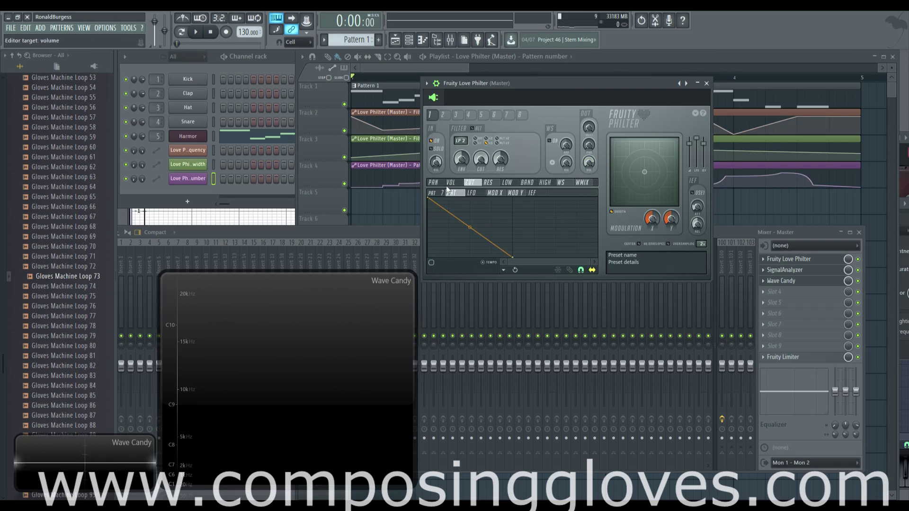
left_click(471, 192)
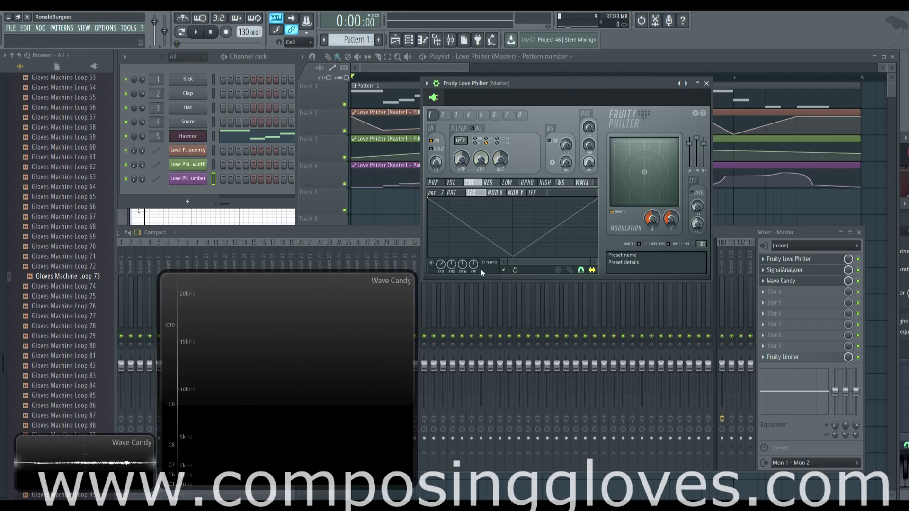
key("space")
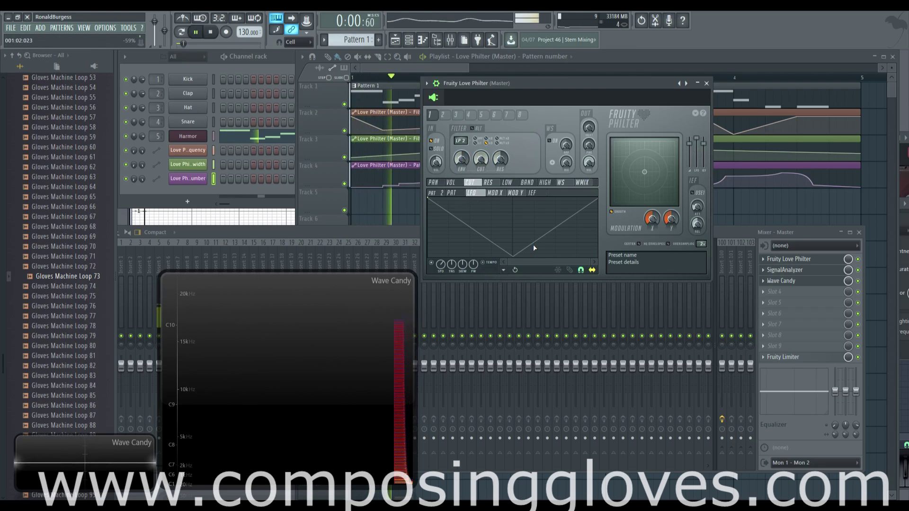
left_click_drag(441, 264, 441, 263)
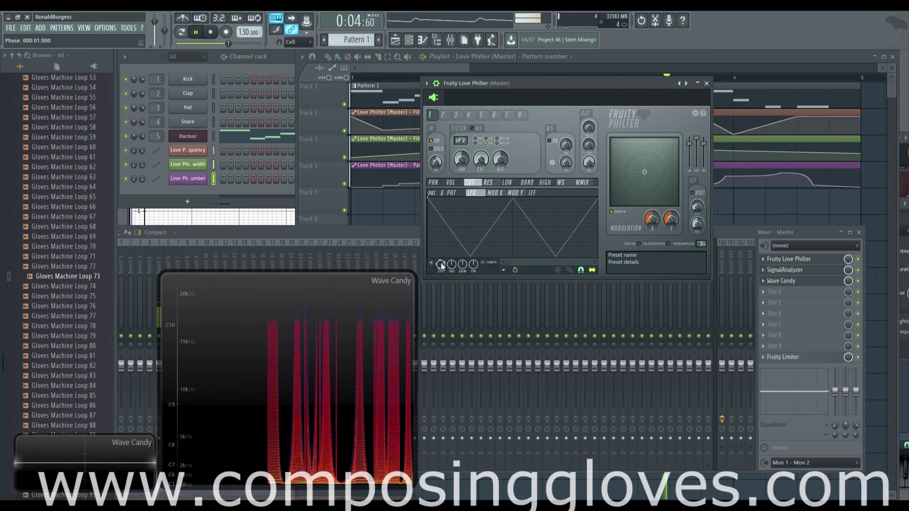
scroll(441, 263, "down", 1)
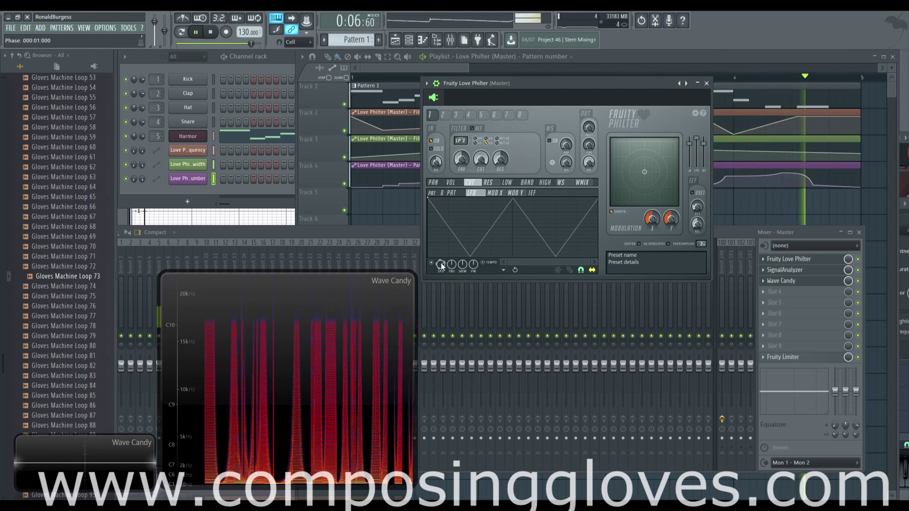
key("space")
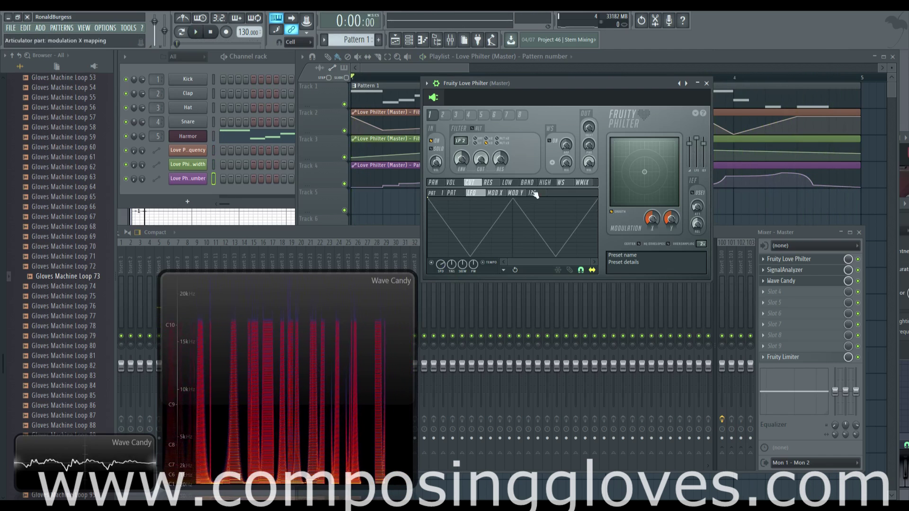
Delete the pattern number clip from Track 4, reopen Fruity Love Philter from the Master mixer track, and play the song
right_click(742, 165)
left_click(450, 39)
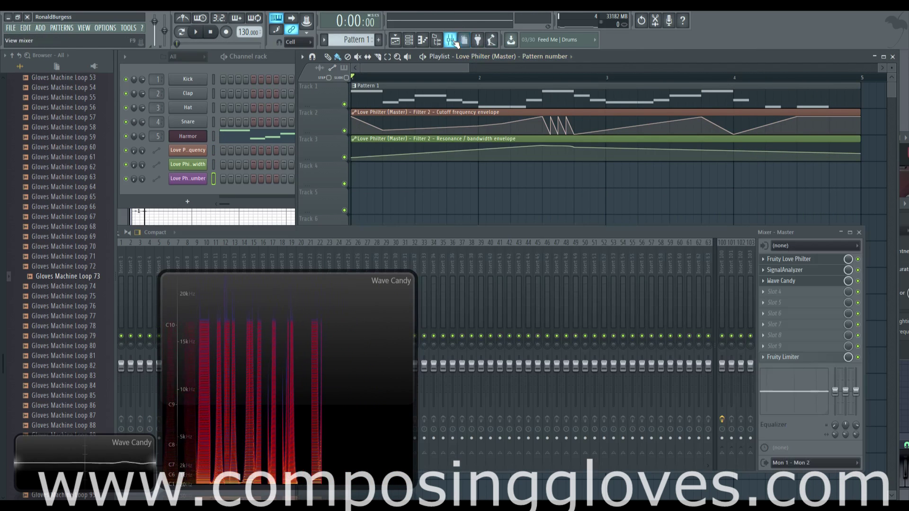
left_click(793, 261)
key("space")
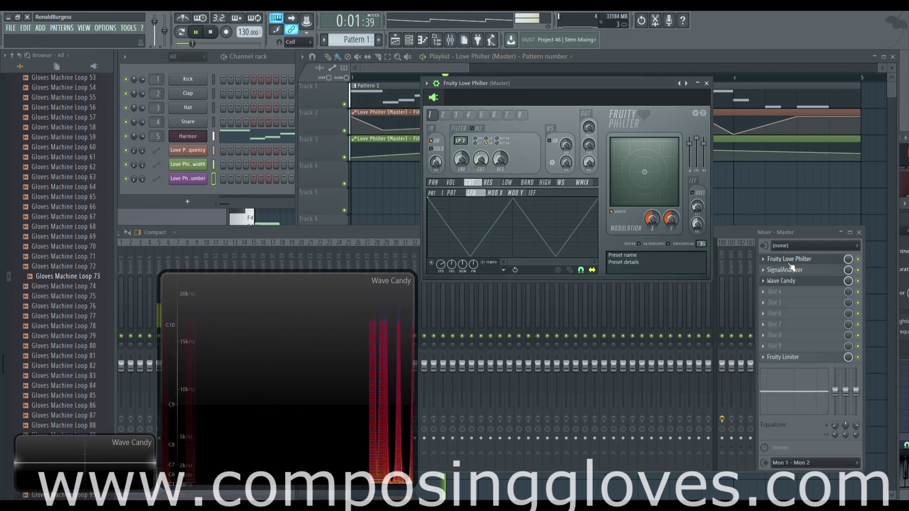
key("space")
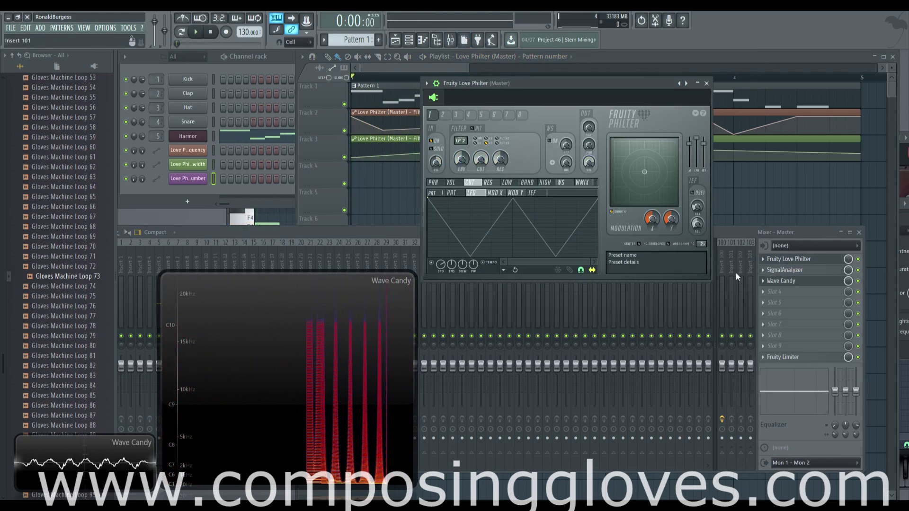
Toggle the extra high envelope accuracy while viewing the cutoff pattern envelope, adjust the cutoff, and show its modulation X mapping
left_click(457, 195)
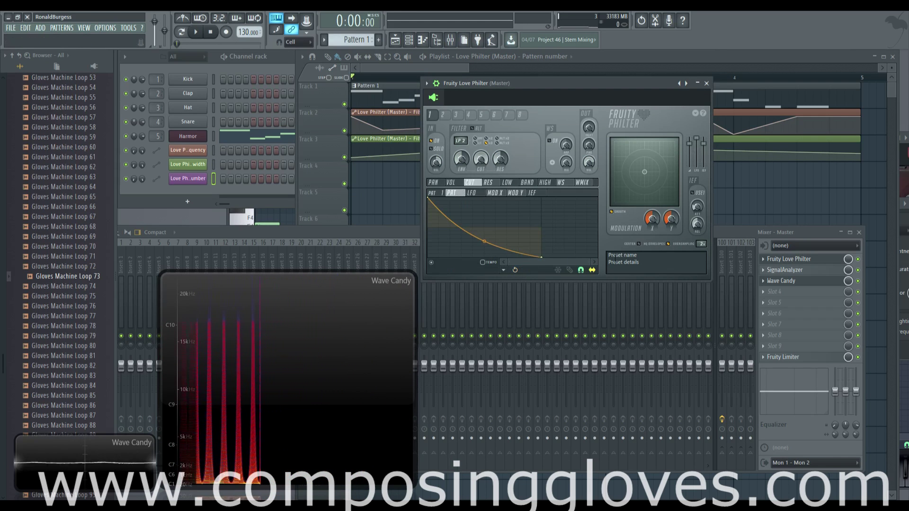
left_click(669, 243)
mouse_move(481, 159)
left_mouse_down()
mouse_move(481, 140)
mouse_move(481, 168)
left_mouse_up()
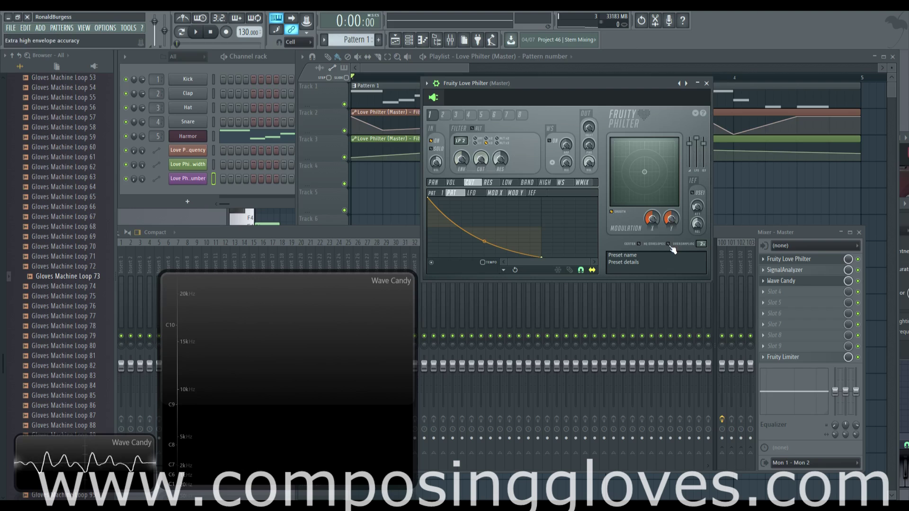
left_click(472, 193)
left_click(495, 194)
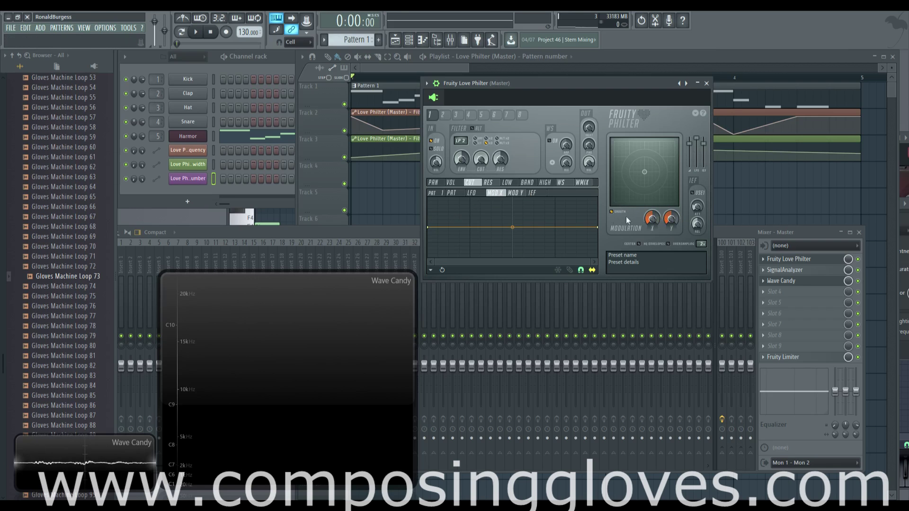
Raise the end point of the cutoff's modulation X mapping to 100% and turn modulation X down to its minimum
mouse_move(655, 218)
left_mouse_down()
mouse_move(655, 236)
mouse_move(655, 192)
mouse_move(655, 208)
left_mouse_up()
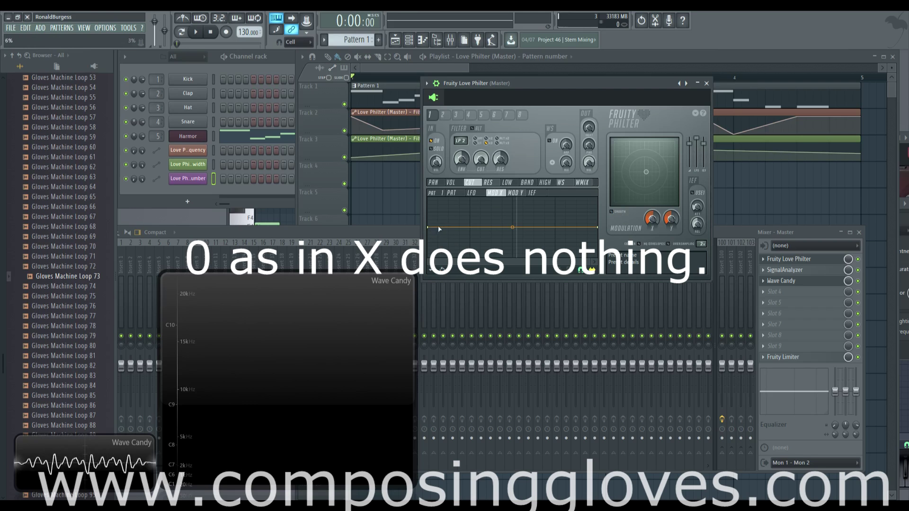
left_click_drag(597, 228, 598, 195)
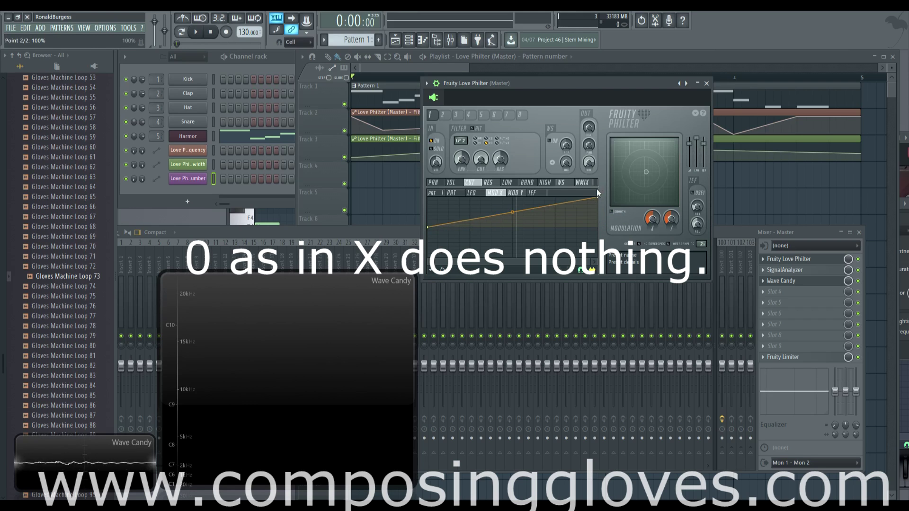
left_click_drag(651, 219, 651, 251)
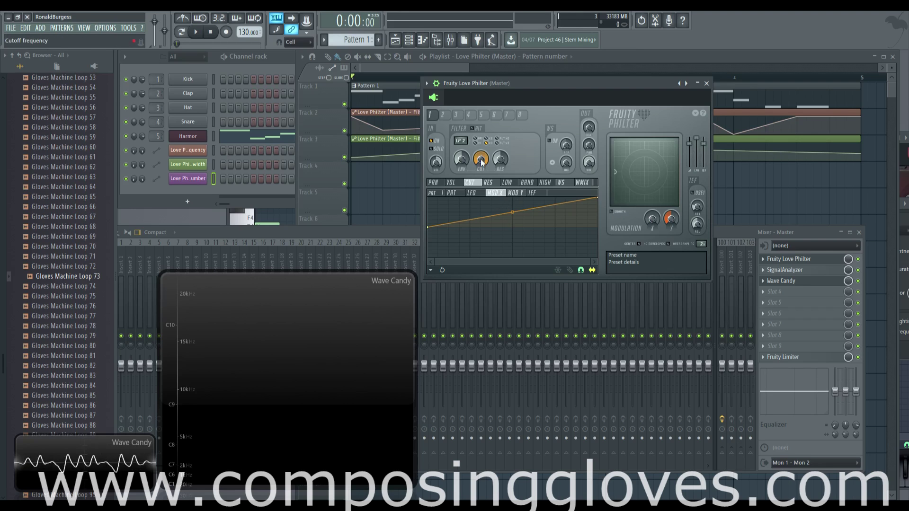
Lower the cutoff frequency, sweep modulation X up, and select the Harmor channel for playing notes
left_click_drag(481, 159, 481, 156)
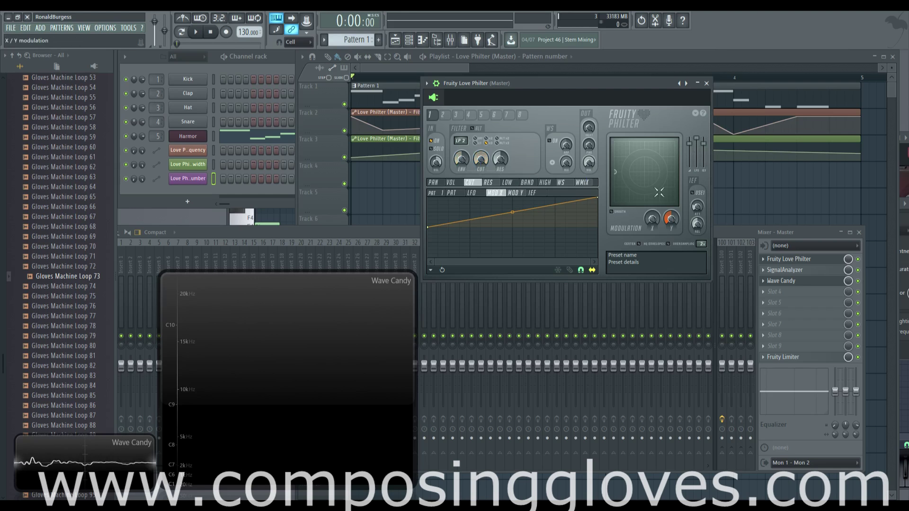
left_click_drag(482, 162, 483, 185)
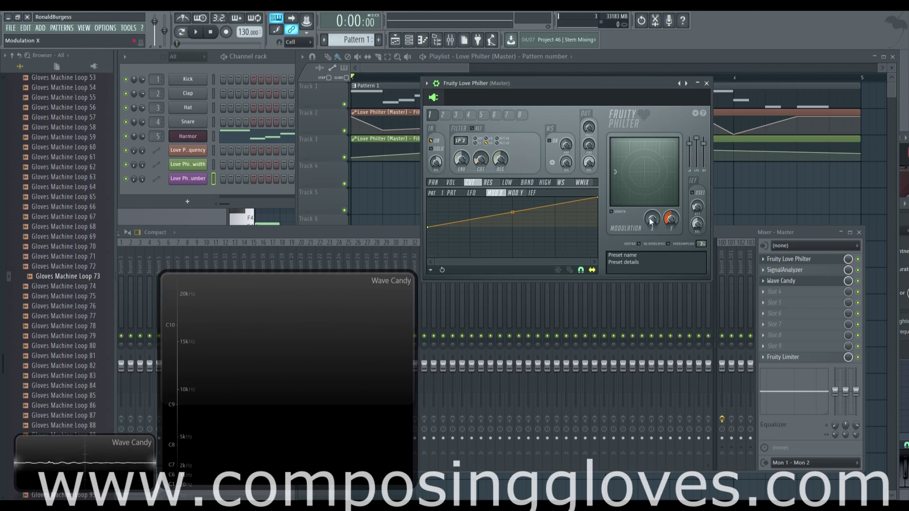
left_click_drag(651, 219, 652, 171)
left_click(213, 141)
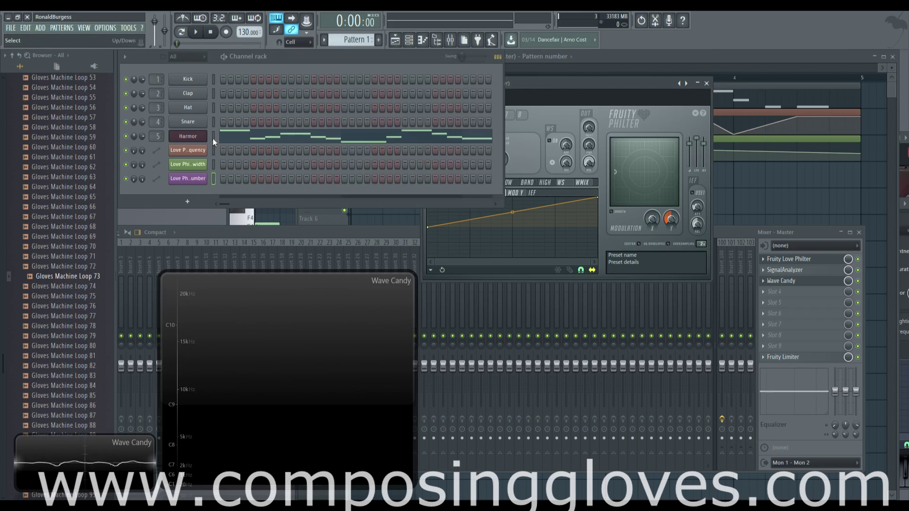
left_click(606, 110)
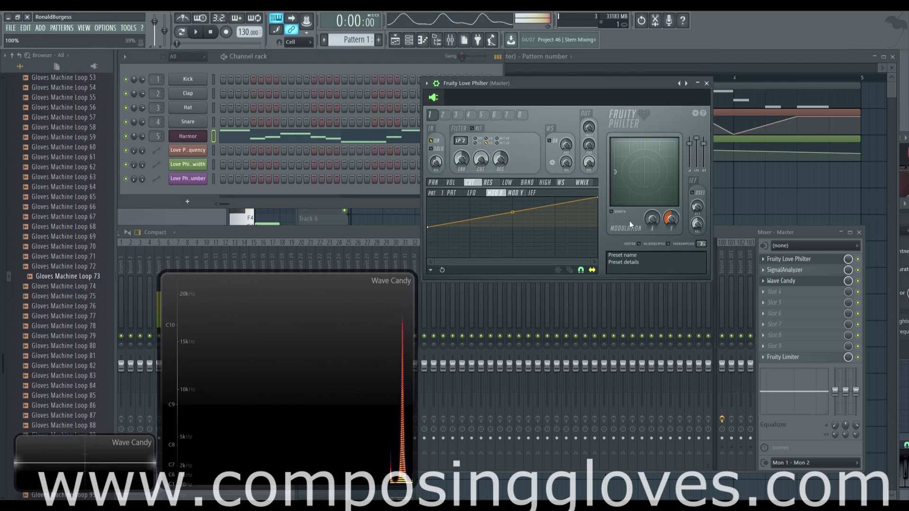
Check the cutoff and resonance LFOs and return to the cutoff's modulation X mapping
left_click(477, 193)
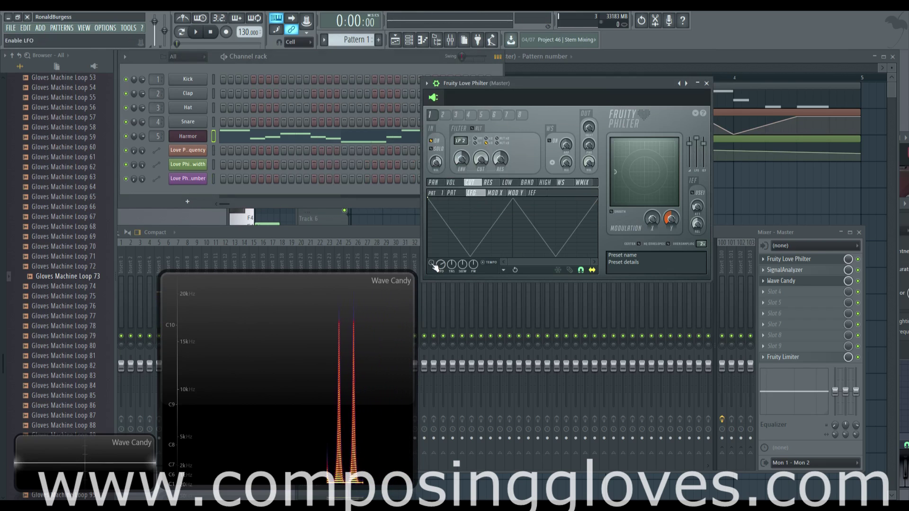
left_click(488, 182)
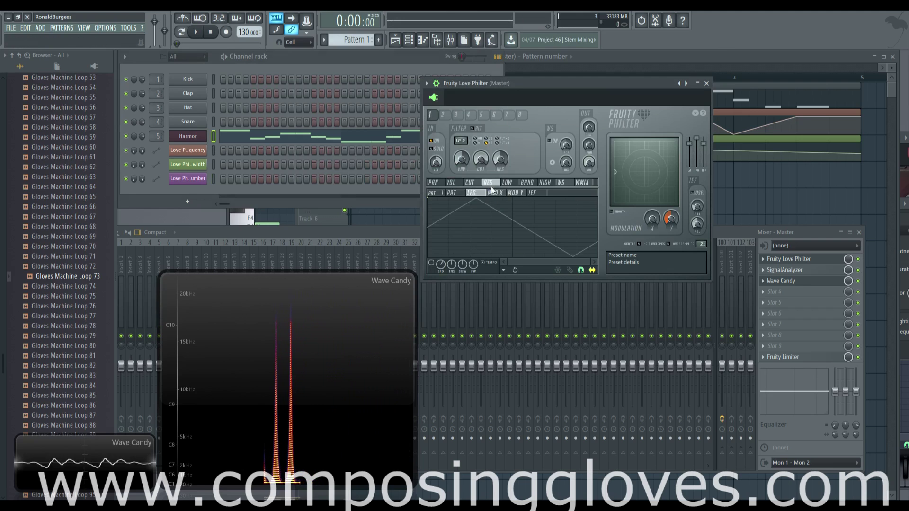
left_click(495, 193)
left_click(470, 183)
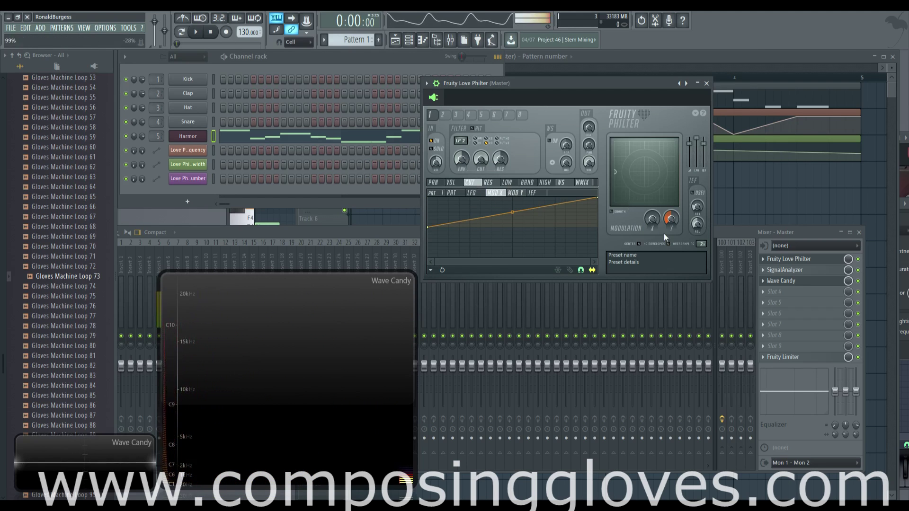
Turn the cutoff frequency down and sweep modulation X upwards to hear how the mapping opens the filter
mouse_move(652, 218)
left_mouse_down()
mouse_move(652, 166)
mouse_move(652, 202)
left_mouse_up()
left_click_drag(481, 163, 481, 183)
left_click_drag(651, 218, 651, 175)
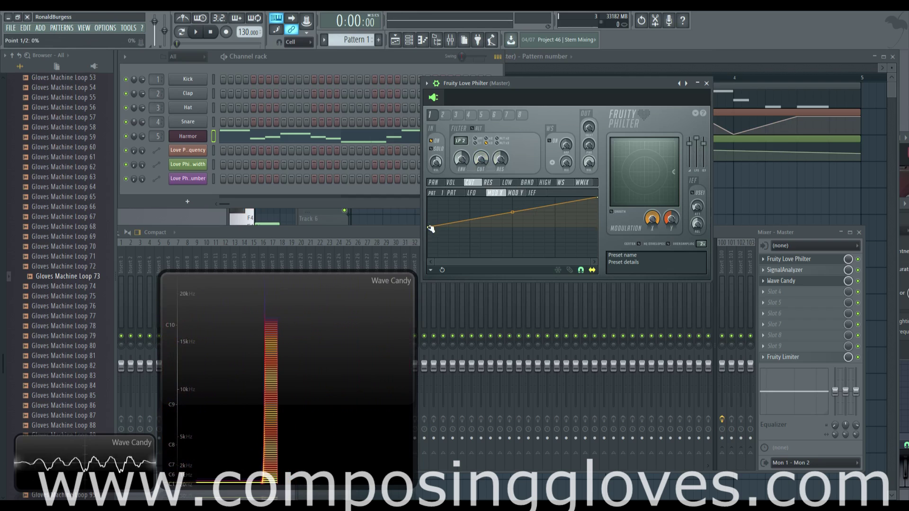
Lower the start point of the cutoff's modulation X mapping to -100% and sweep modulation X while playing a Harmor note
left_click_drag(428, 227, 421, 263)
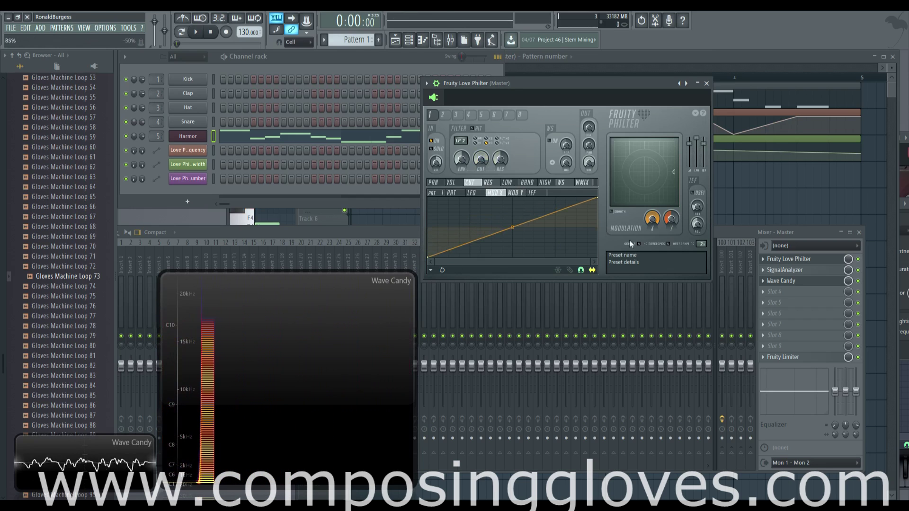
left_click_drag(654, 219, 654, 278)
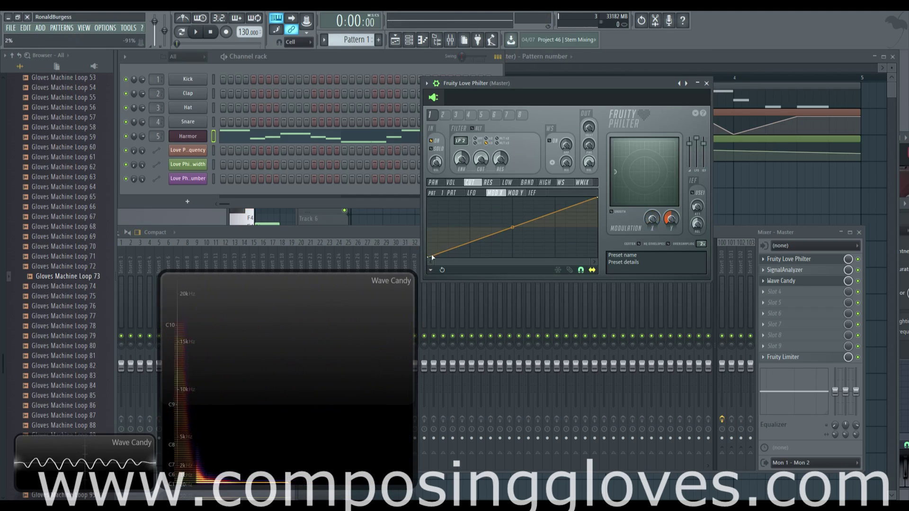
key("b")
left_click_drag(652, 216, 652, 159)
left_click_drag(654, 223, 655, 250)
Enable extra high envelope accuracy and modulation smoothing, and adjust modulation X to compare the response
left_click(680, 243)
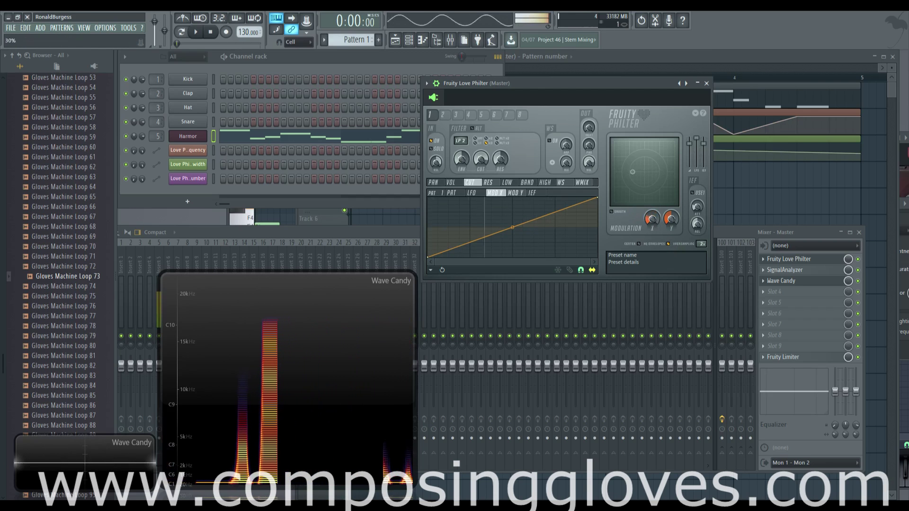
left_click(611, 212)
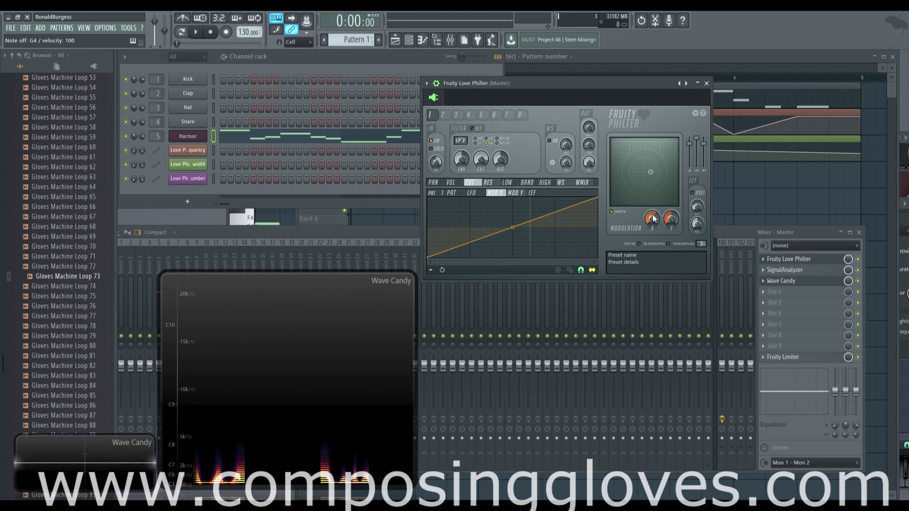
mouse_move(653, 219)
left_mouse_down()
mouse_move(653, 239)
mouse_move(652, 216)
left_mouse_up()
left_click(611, 212)
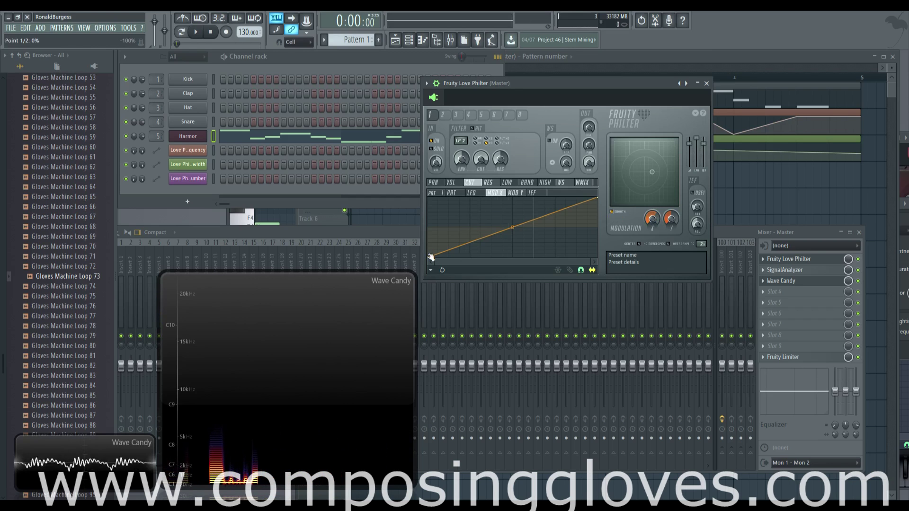
Try the modulation X mapping with its start point at the middle, lower modulation X, and return the point to -100%
left_click_drag(430, 256, 433, 227)
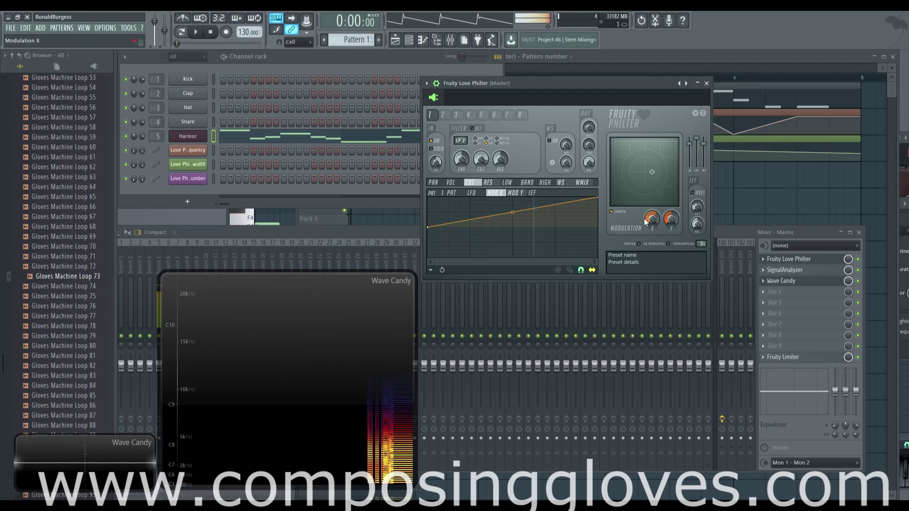
left_click_drag(643, 217, 643, 256)
left_click_drag(428, 228, 428, 275)
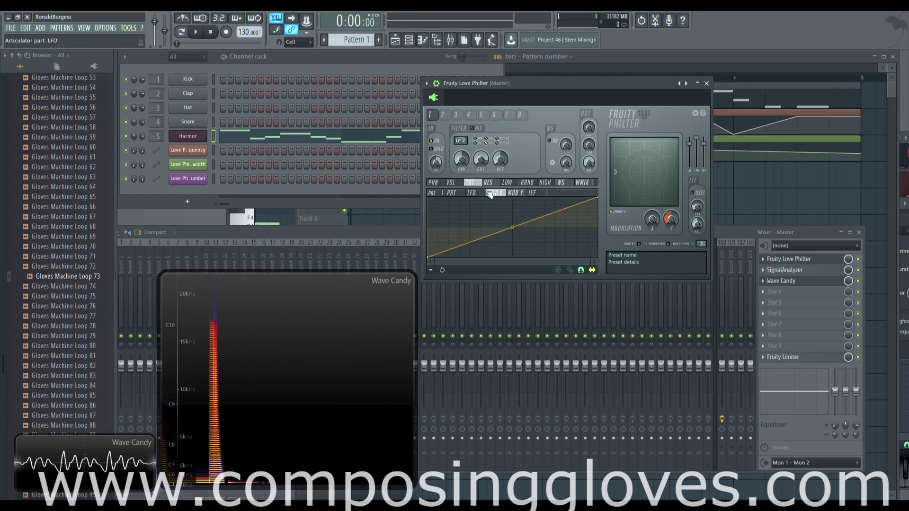
Map the cutoff's modulation Y as a line falling from 100% to -100% and move the X/Y modulation point while playing a note
left_click(519, 194)
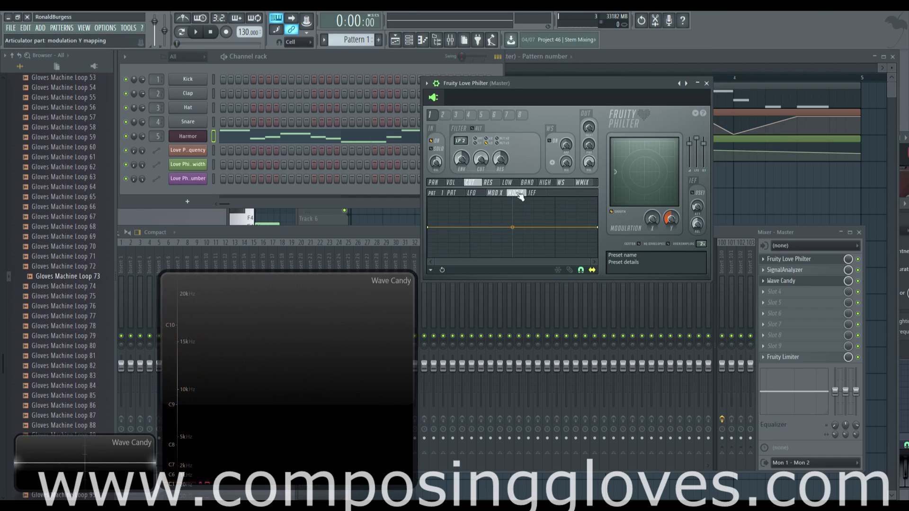
left_click_drag(430, 229, 428, 199)
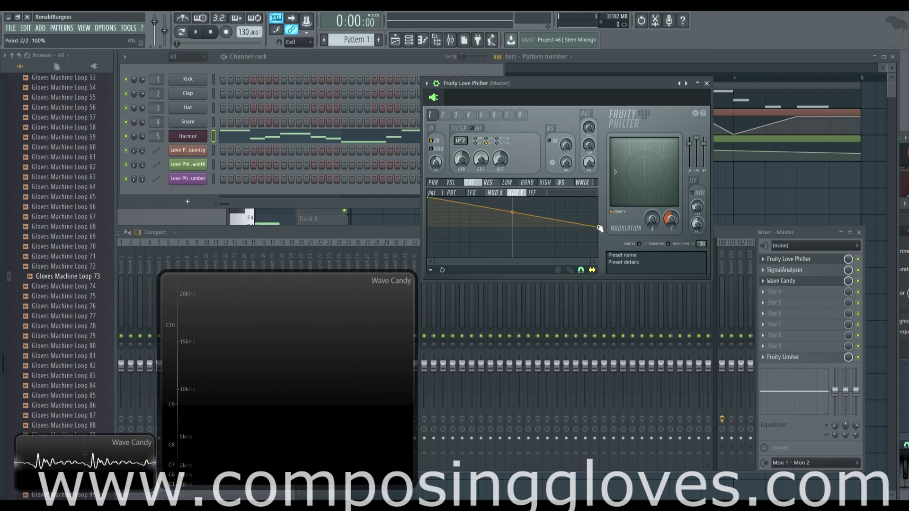
left_click_drag(599, 229, 602, 282)
key("b")
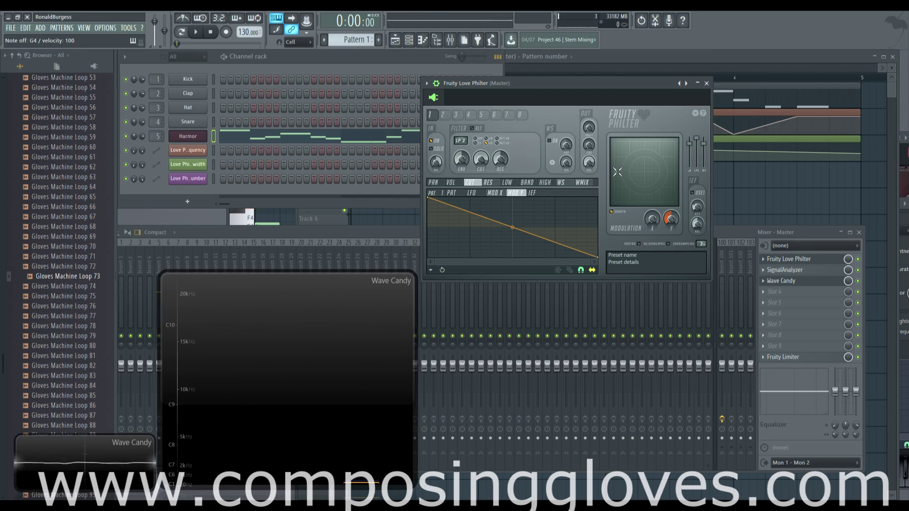
left_click_drag(617, 172, 644, 193)
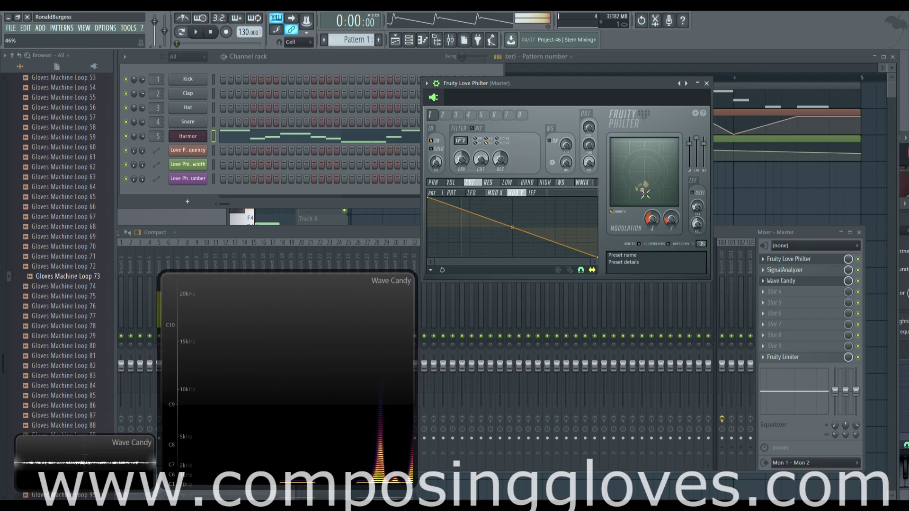
Map the resonance's modulation Y from -100% up to 100%, bend it into a multi-point curve, and move the X/Y modulation point
left_click(497, 184)
left_click_drag(427, 228, 427, 258)
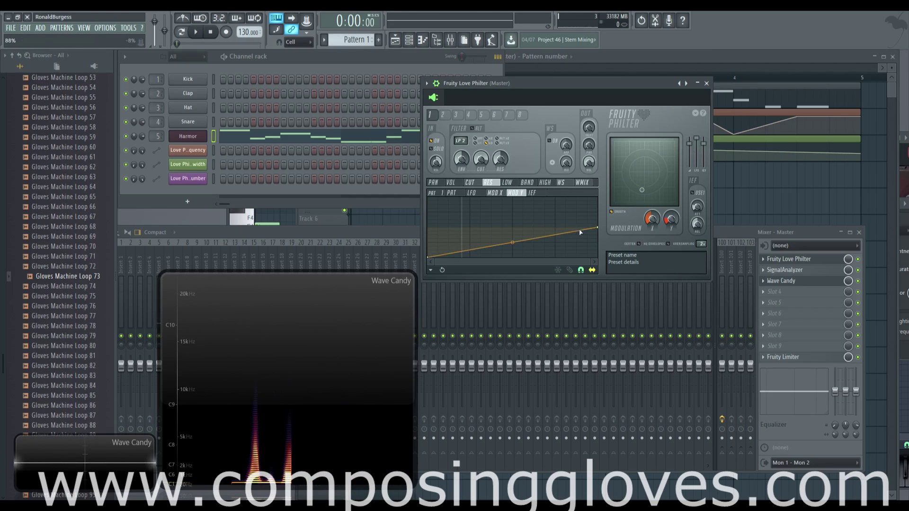
left_click_drag(597, 227, 598, 198)
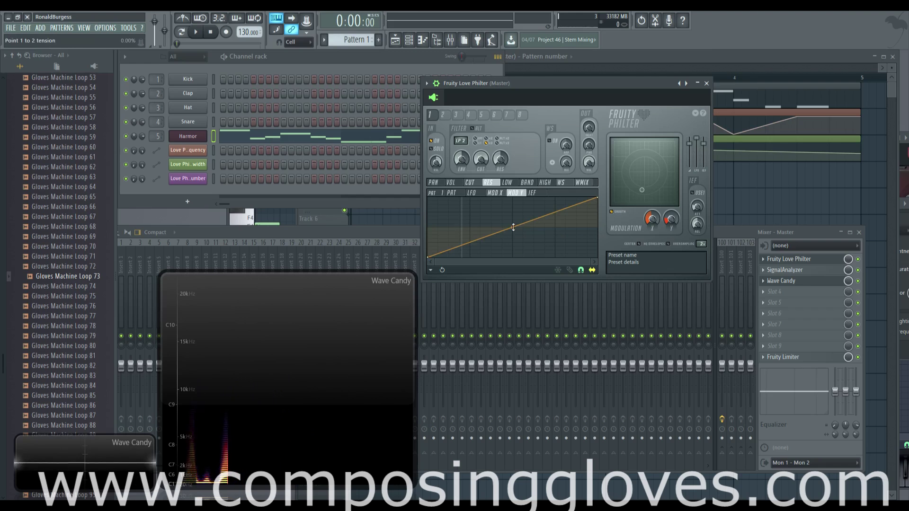
left_click_drag(513, 227, 509, 201)
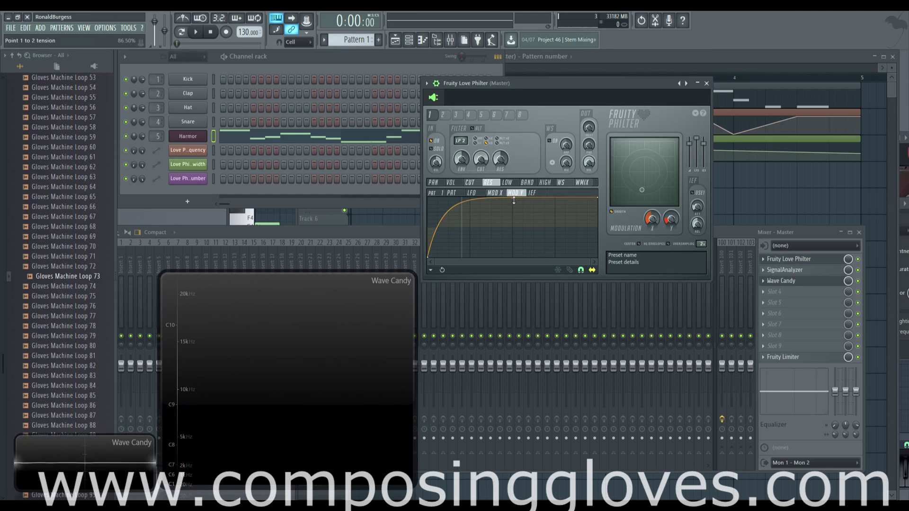
left_click_drag(514, 201, 513, 219)
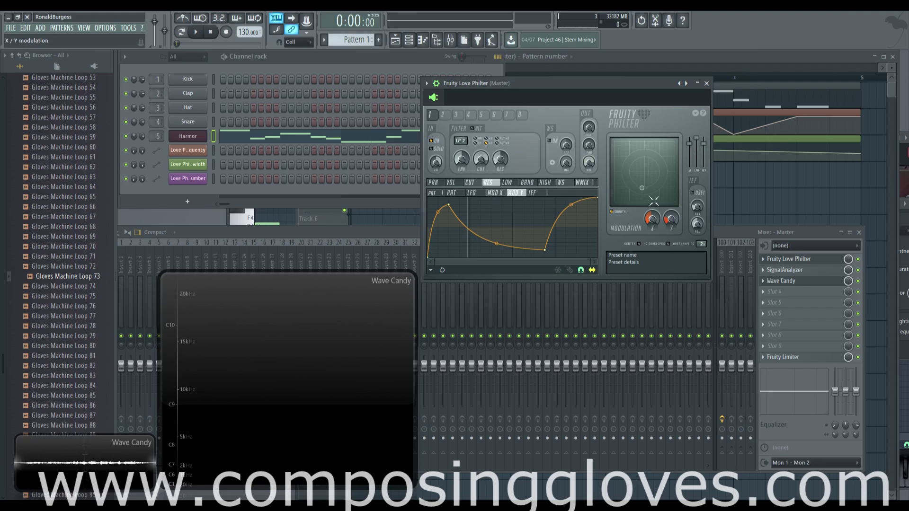
mouse_move(647, 190)
left_mouse_down()
mouse_move(641, 173)
mouse_move(630, 179)
mouse_move(659, 161)
mouse_move(634, 188)
mouse_move(647, 157)
mouse_move(666, 157)
mouse_move(653, 183)
mouse_move(630, 160)
left_mouse_up()
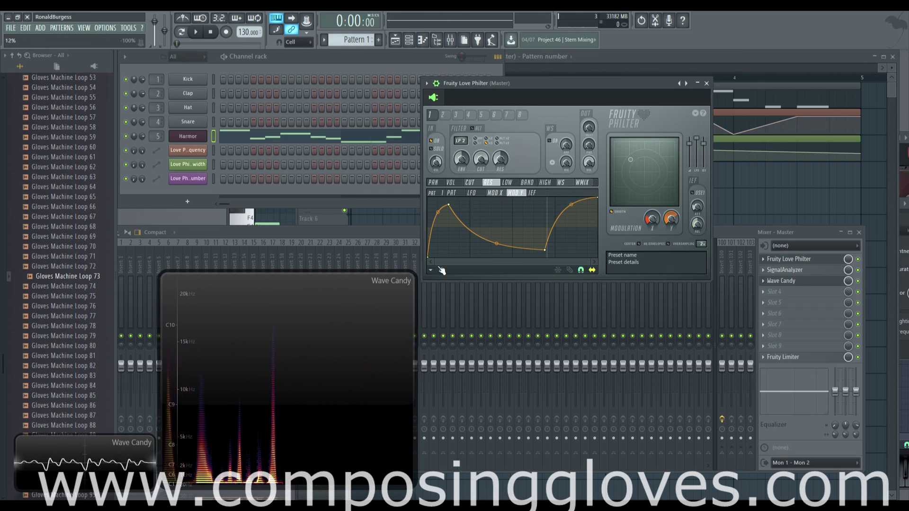
Delete the extra points from the resonance's modulation Y mapping and straighten its remaining curve
right_click(449, 205)
left_click(449, 206)
left_click(570, 270)
right_click(544, 235)
right_click(448, 207)
left_click_drag(512, 206, 512, 225)
Map the cutoff's modulation Y as a line rising from -100% to 100%, and switch to its input envelope follower mapping
left_click(472, 182)
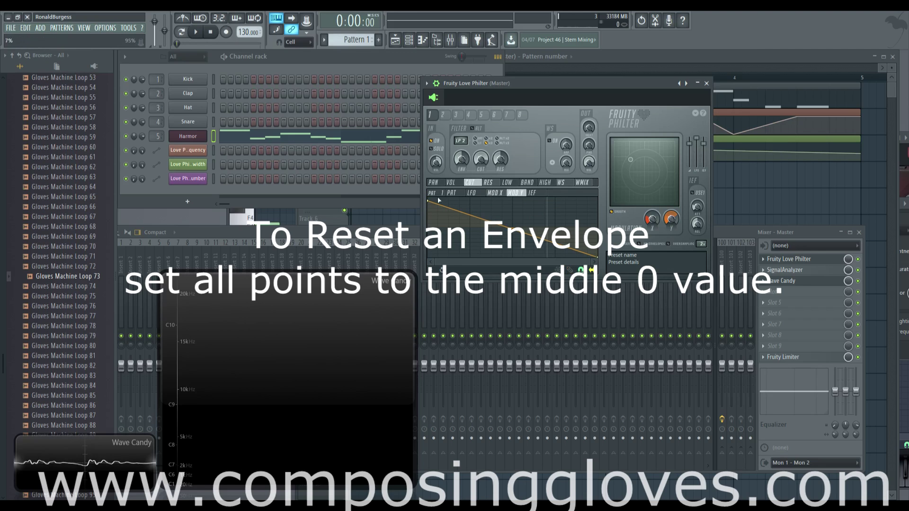
left_click_drag(430, 204, 422, 280)
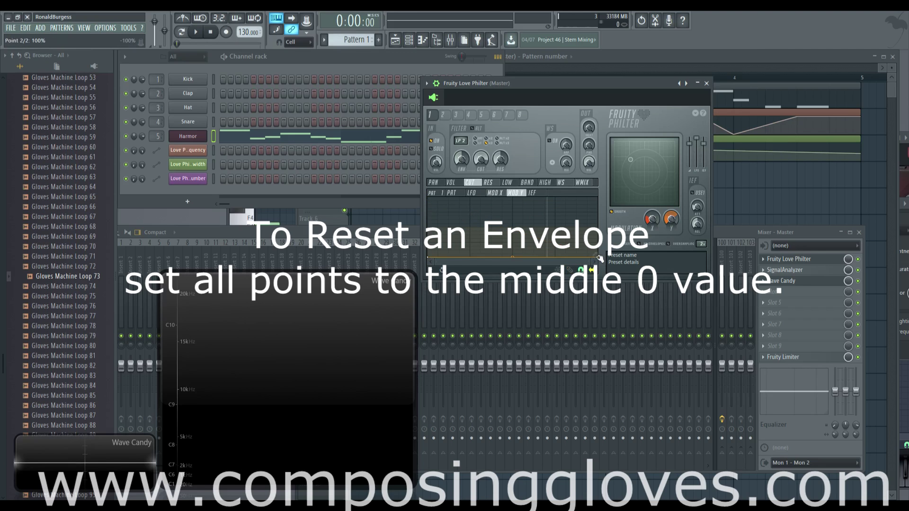
left_click_drag(597, 256, 578, 165)
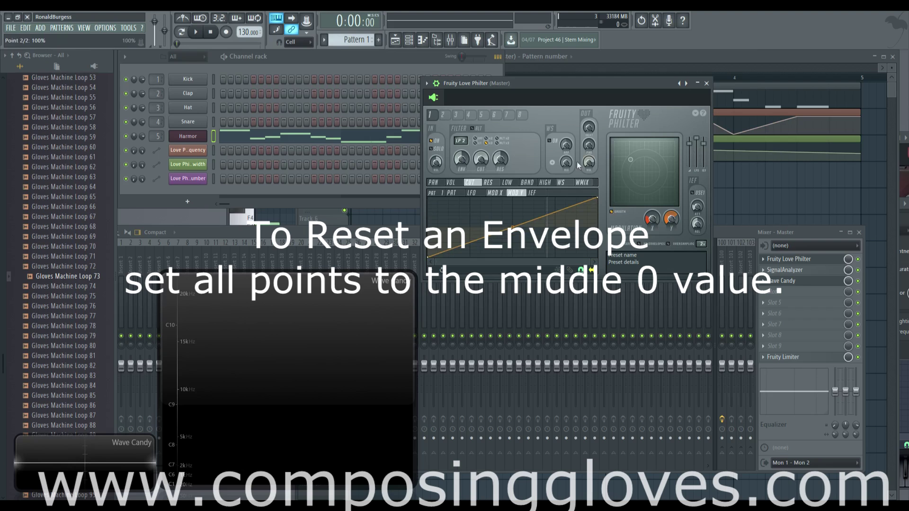
left_click(533, 193)
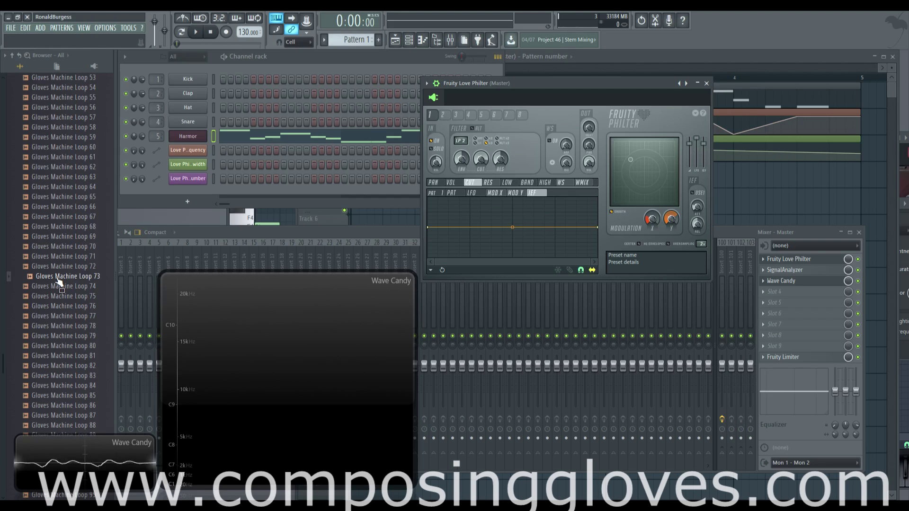
Place the Gloves Machine Loop 73 sample on Track 5 of the playlist, starting at bar 5
left_click_drag(58, 282, 820, 205)
left_click_drag(444, 68, 503, 81)
scroll(537, 246, "up", 8)
left_click_drag(601, 232, 579, 227)
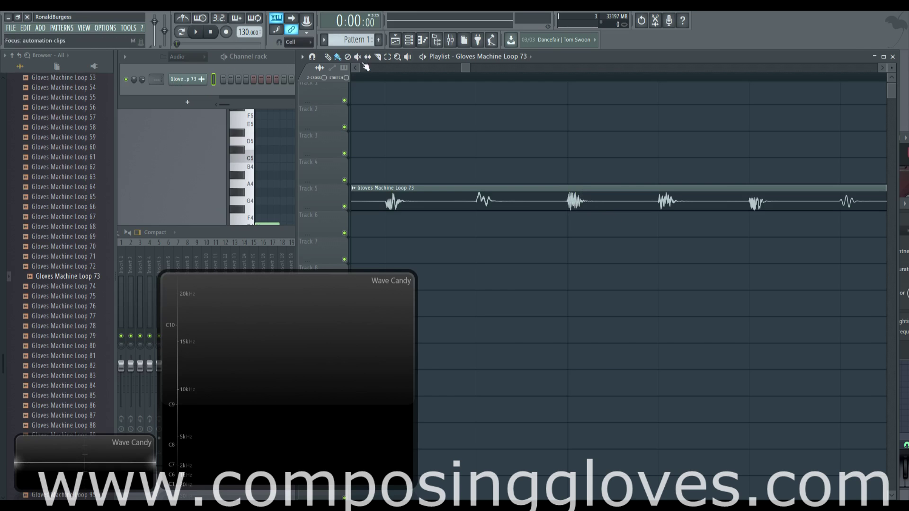
Reopen the master's Fruity Love Philter and map the cutoff's input envelope follower from -100% to 100%, with the curve bent strongly upward
left_click(450, 40)
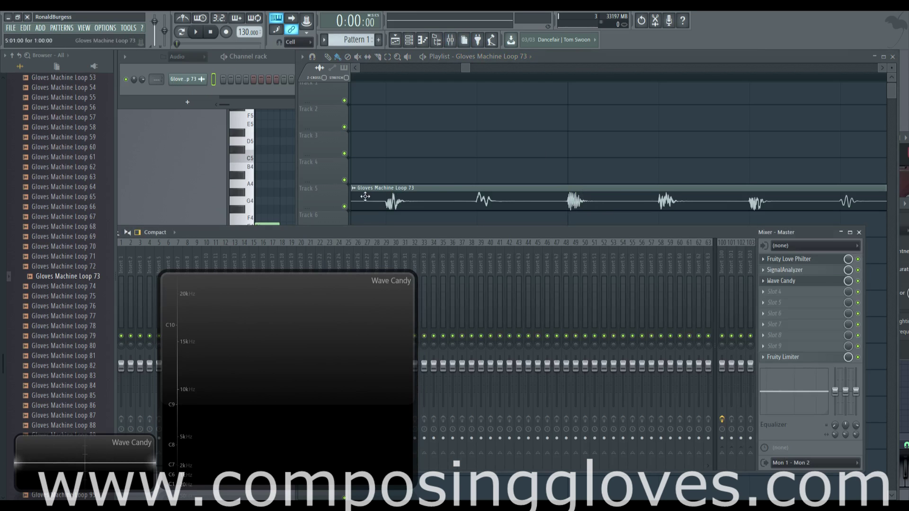
left_click(785, 259)
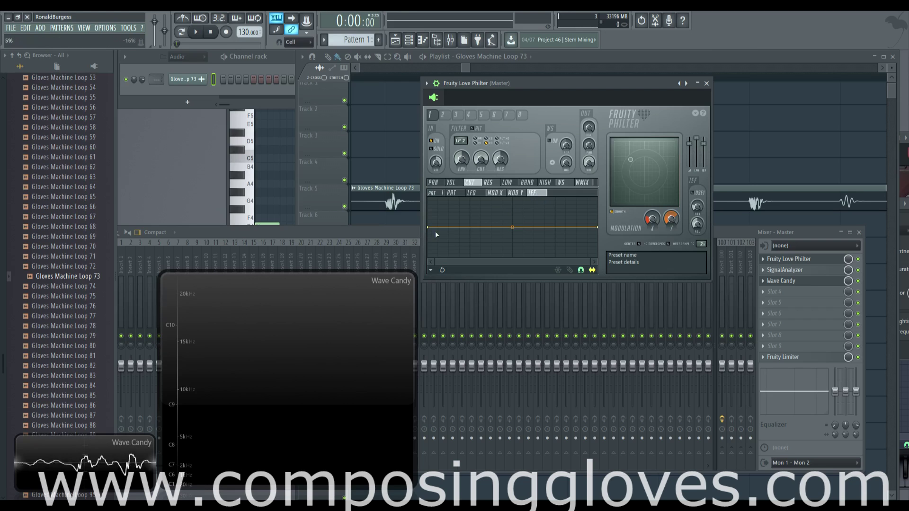
left_click_drag(429, 228, 428, 257)
left_click_drag(596, 228, 599, 179)
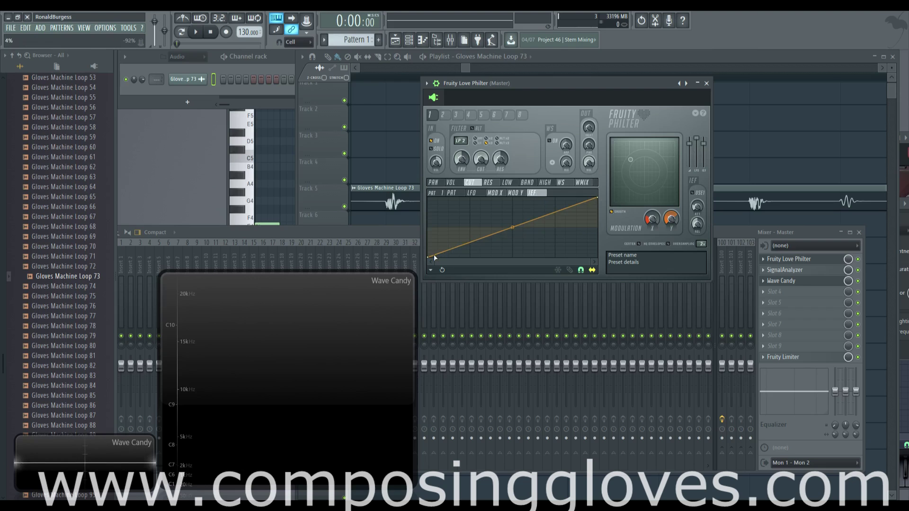
mouse_move(430, 258)
left_mouse_down()
mouse_move(432, 225)
mouse_move(428, 257)
left_mouse_up()
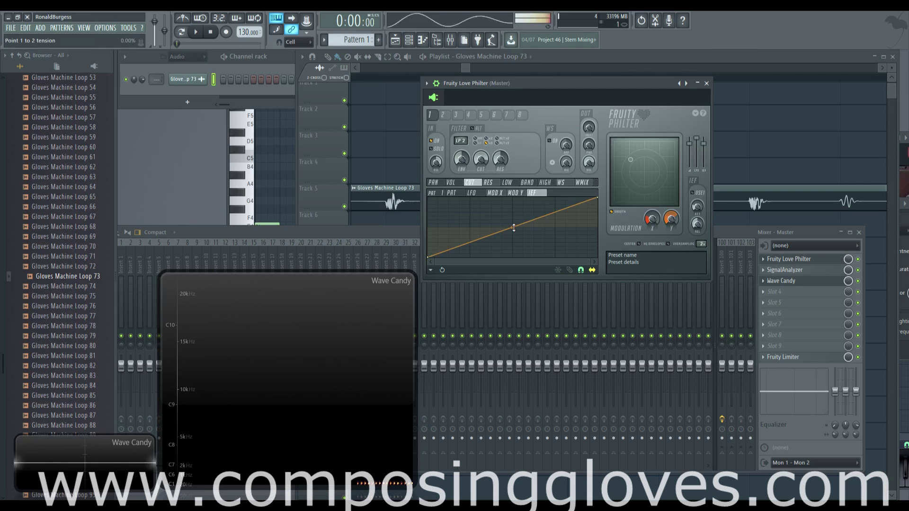
left_click_drag(512, 227, 512, 198)
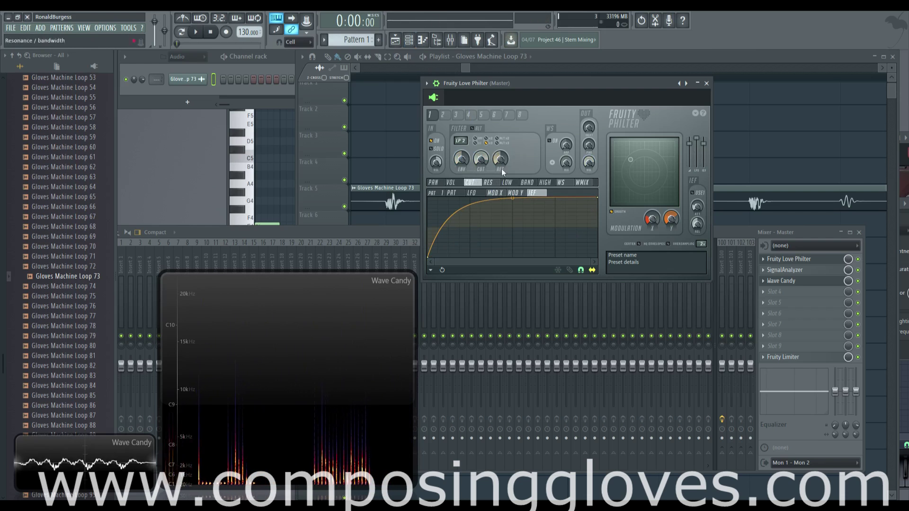
Show the unsorted channels in the channel rack and bring Fruity Love Philter back to the front
left_click(188, 57)
left_click(189, 97)
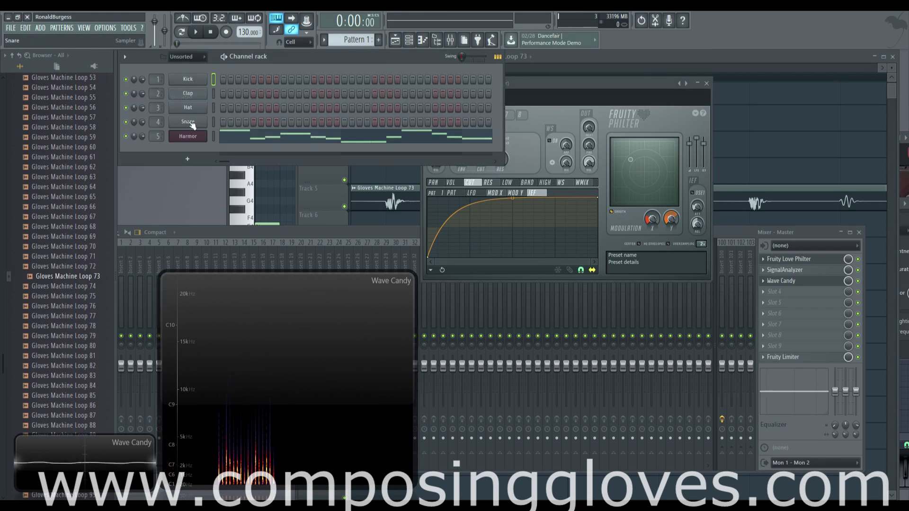
left_click(597, 88)
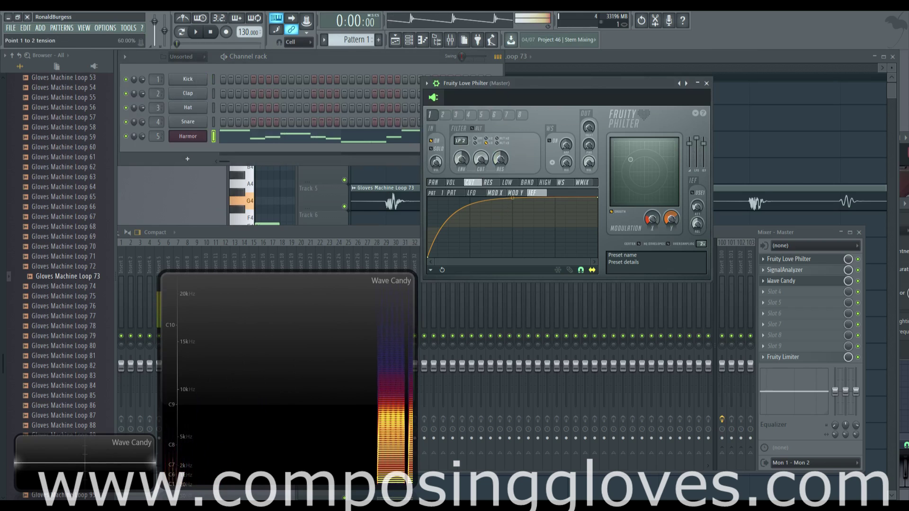
Soften the upward bend of the cutoff's input envelope follower mapping, and switch to the panning's envelope
mouse_move(512, 198)
left_mouse_down()
mouse_move(512, 245)
mouse_move(512, 211)
left_mouse_up()
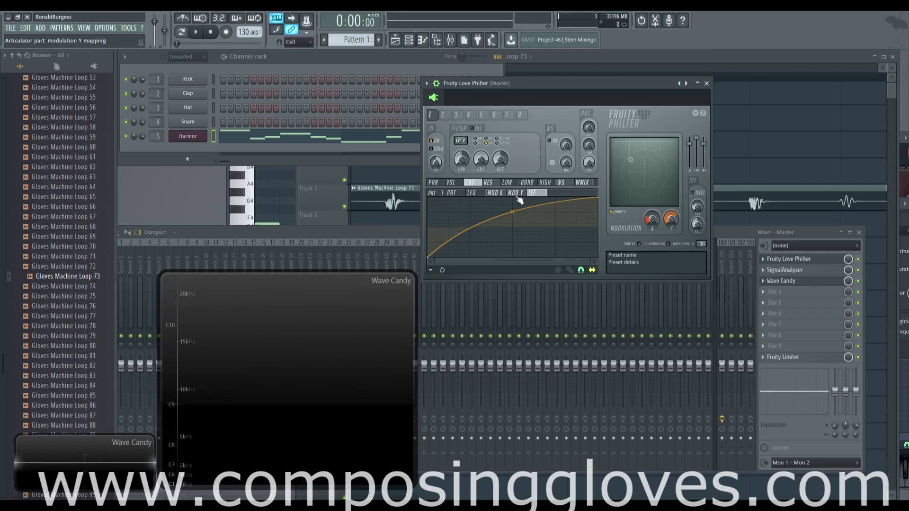
left_click_drag(516, 194, 614, 188)
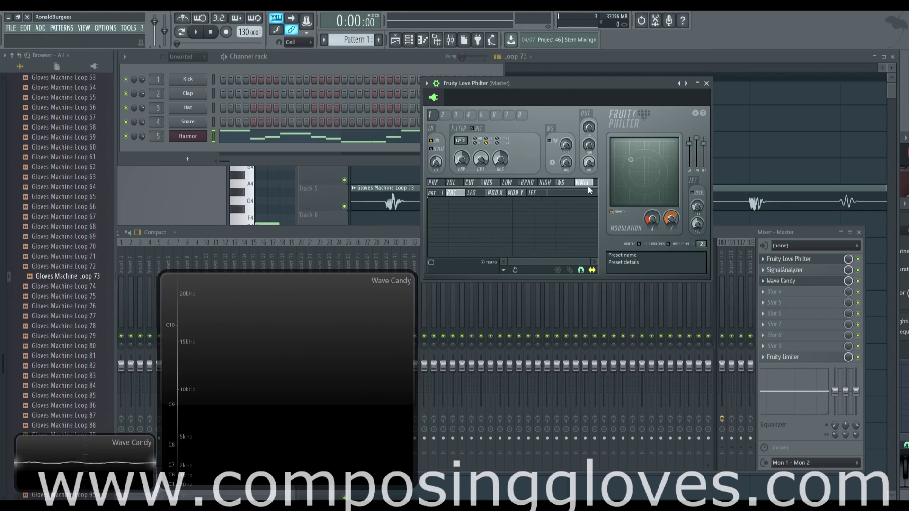
left_click(432, 182)
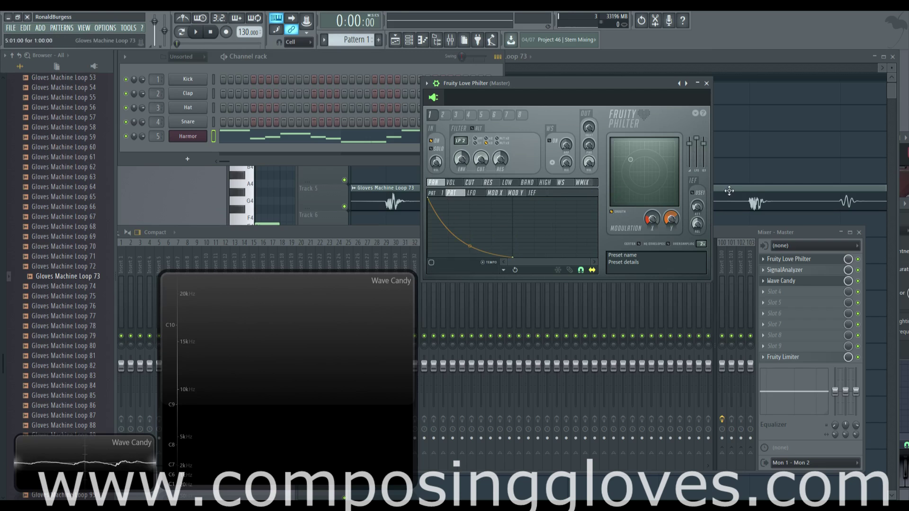
Delete the Gloves Machine Loop 73 clip and the cutoff and resonance automation clips from the playlist, and play the pattern
right_click(757, 207)
left_click_drag(466, 71, 357, 82)
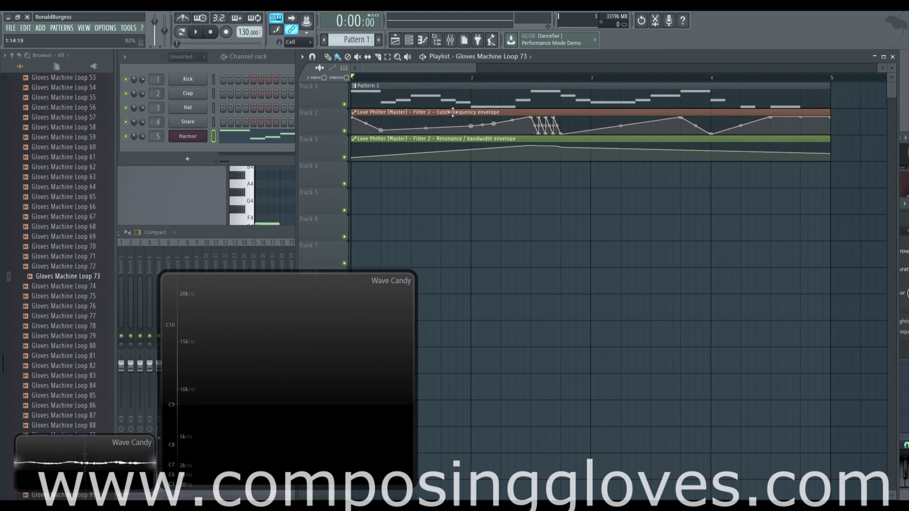
key("space")
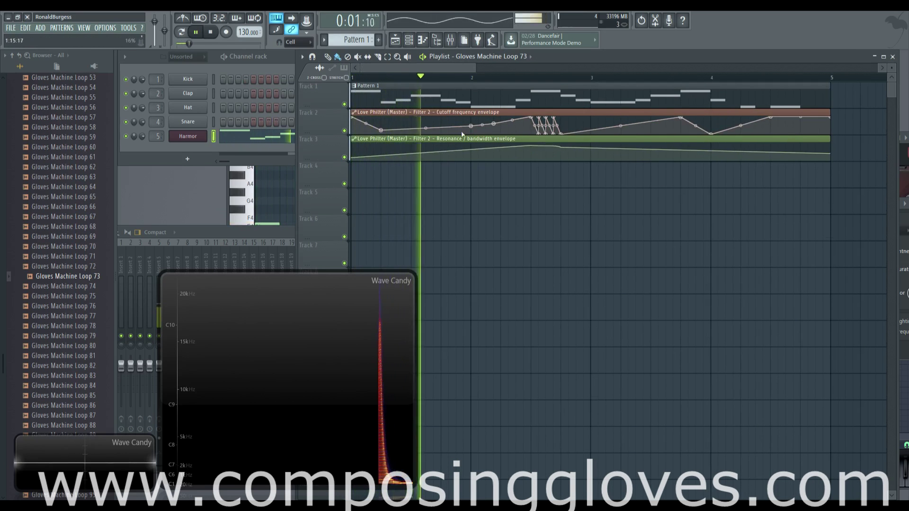
key("space")
right_click(463, 115)
right_click(463, 142)
key("space")
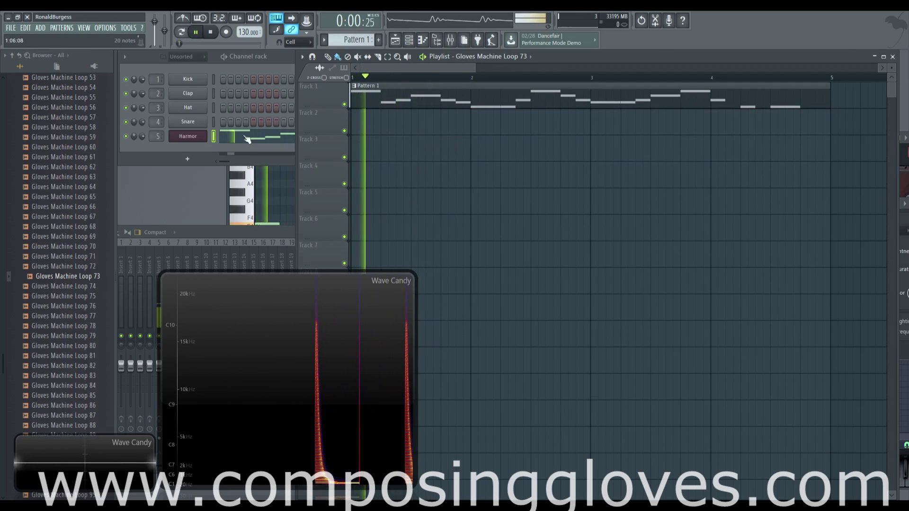
Open the Harmor channel's window, stop playback, and reopen Fruity Love Philter from the master track in the mixer
left_click(188, 136)
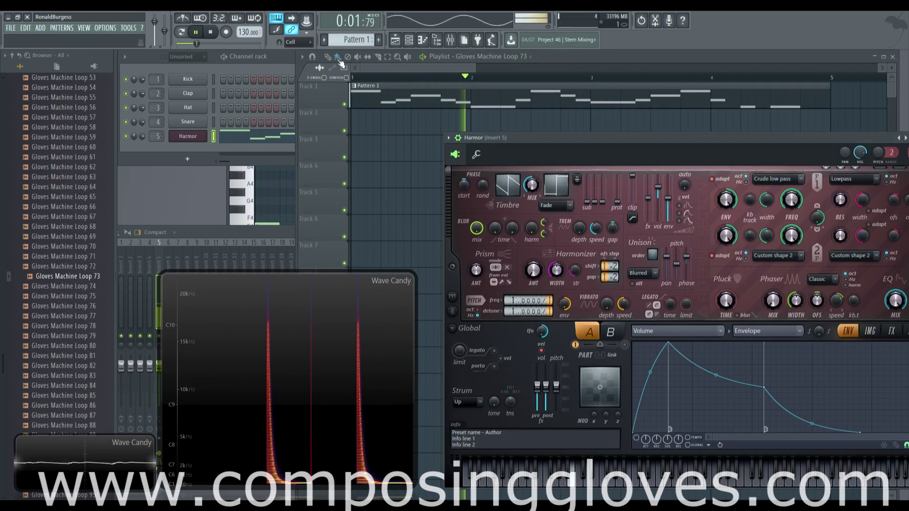
left_click(450, 42)
key("space")
left_click_drag(218, 231, 356, 164)
left_click(252, 208)
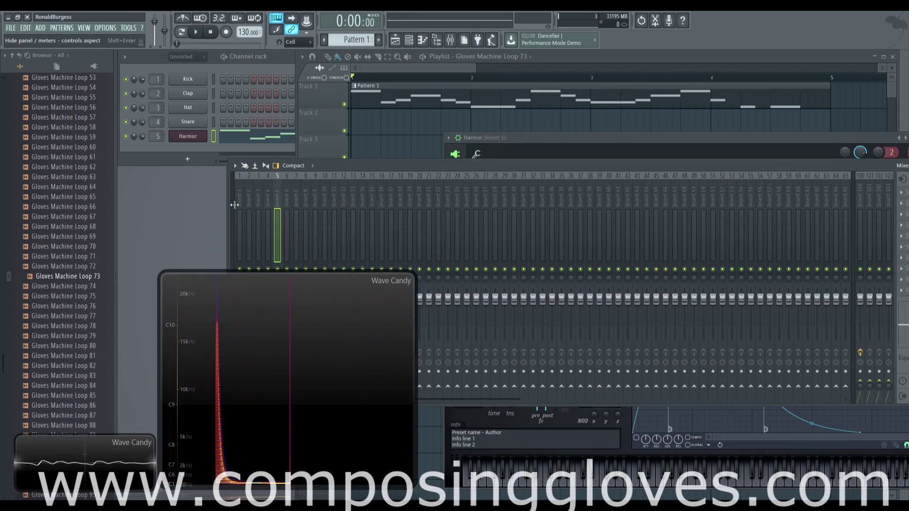
left_click_drag(235, 205, 237, 203)
left_click(244, 201)
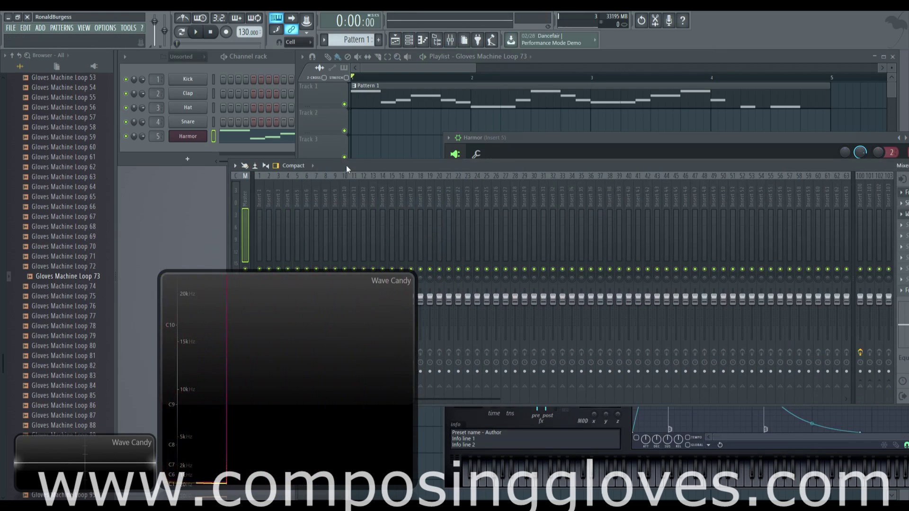
left_click_drag(341, 166, 185, 173)
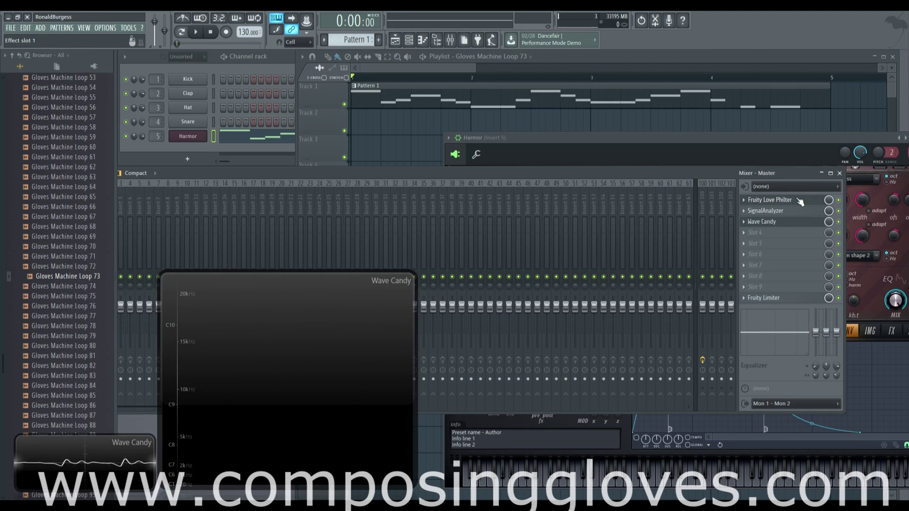
left_click(800, 202)
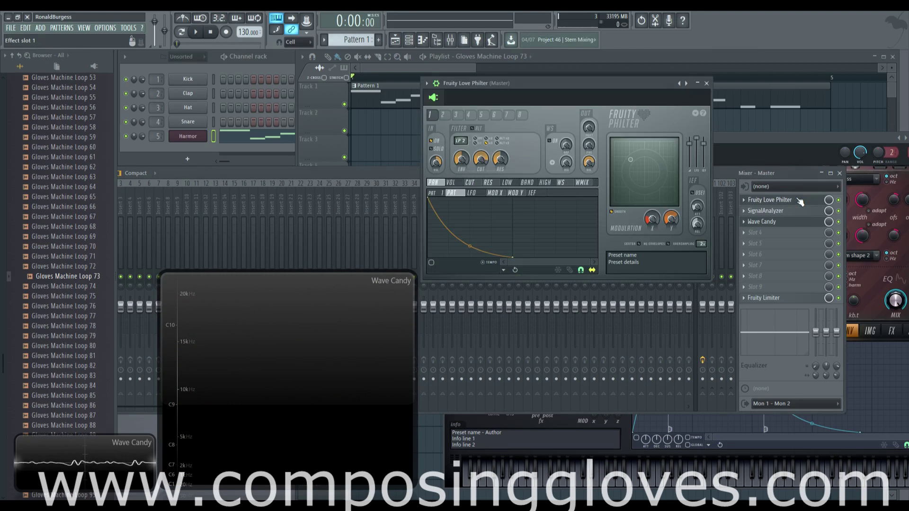
Enable filter 1's panning envelope and shorten it by moving its end point earlier
left_click(432, 264)
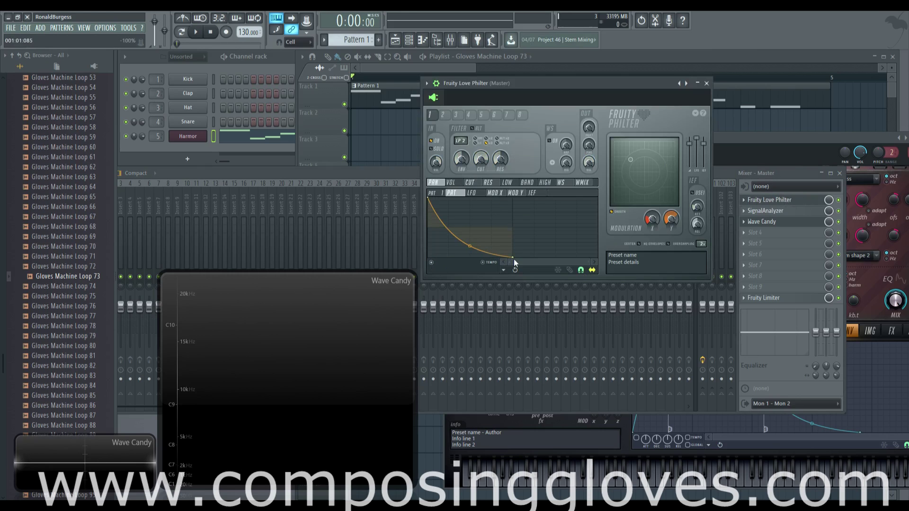
left_click_drag(513, 259, 471, 258)
left_click_drag(519, 212, 519, 202)
Enable the panning's LFO, raise its speed, and start playback
left_click(470, 192)
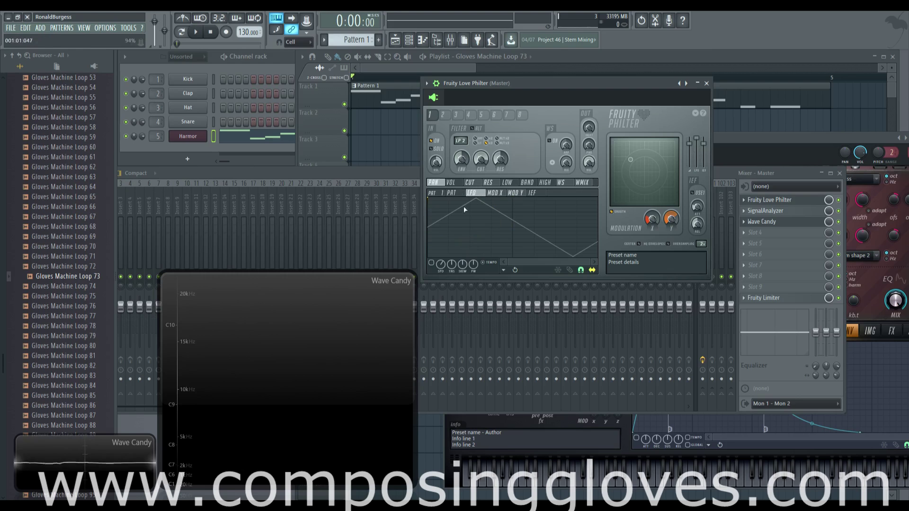
left_click_drag(438, 264, 439, 246)
key("space")
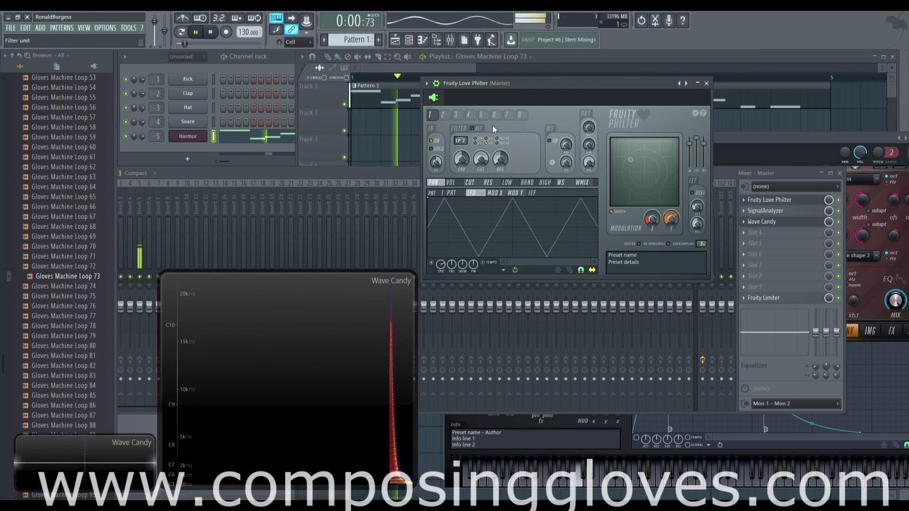
Turn on HQ envelopes, raise modulation X slightly during playback, and stop the song
left_click(667, 245)
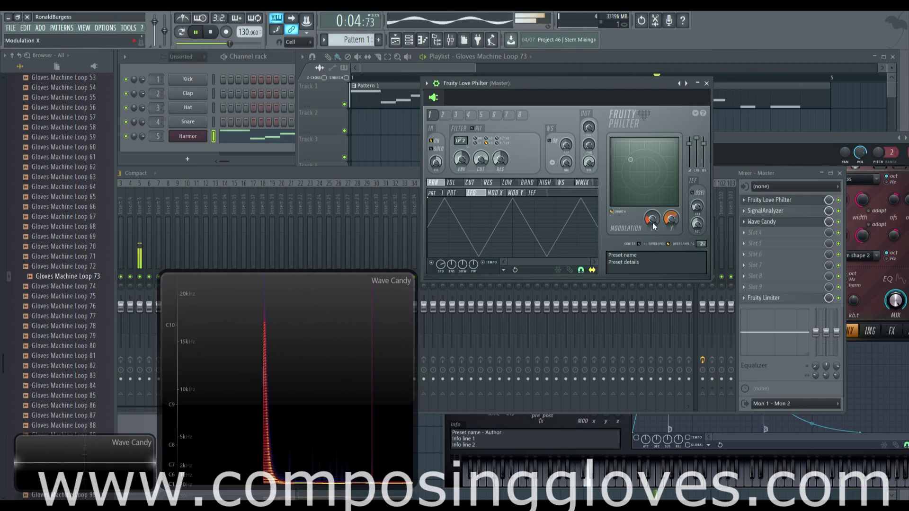
left_click_drag(651, 219, 652, 203)
key("space")
Enable the resonance's LFO and lower its speed to a very slow cycle
left_click(488, 182)
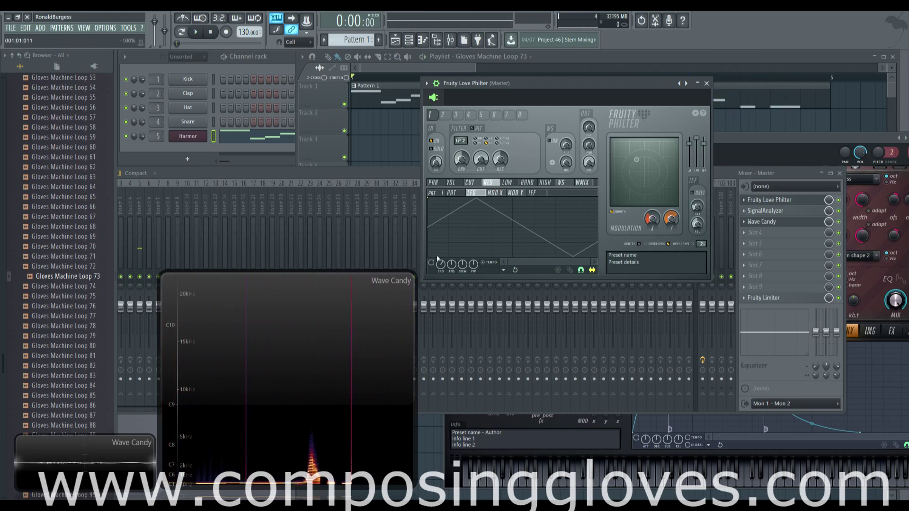
left_click_drag(442, 265, 457, 284)
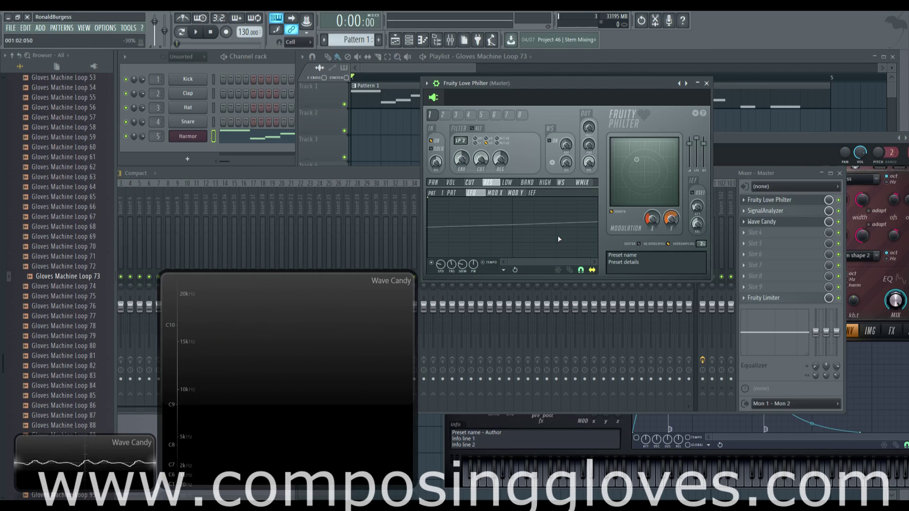
left_click_drag(589, 260, 710, 278)
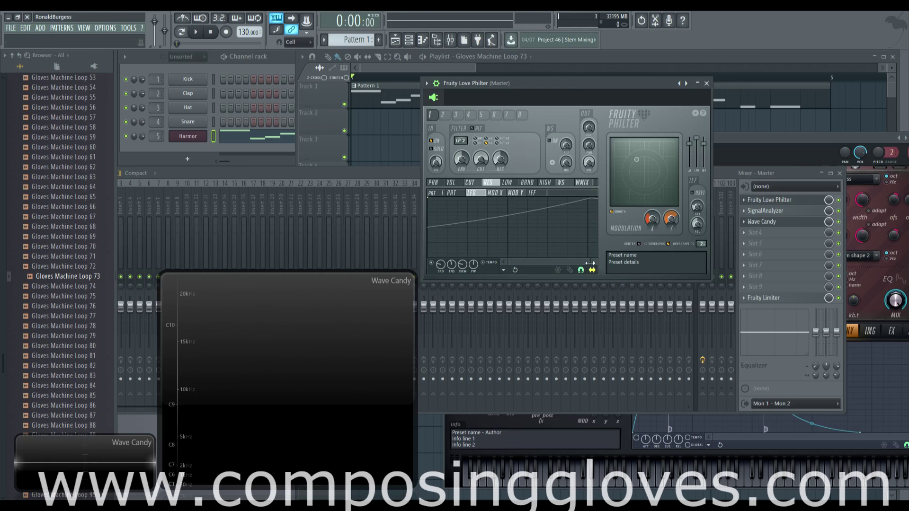
left_click_drag(590, 263, 901, 279)
left_click_drag(587, 265, 901, 262)
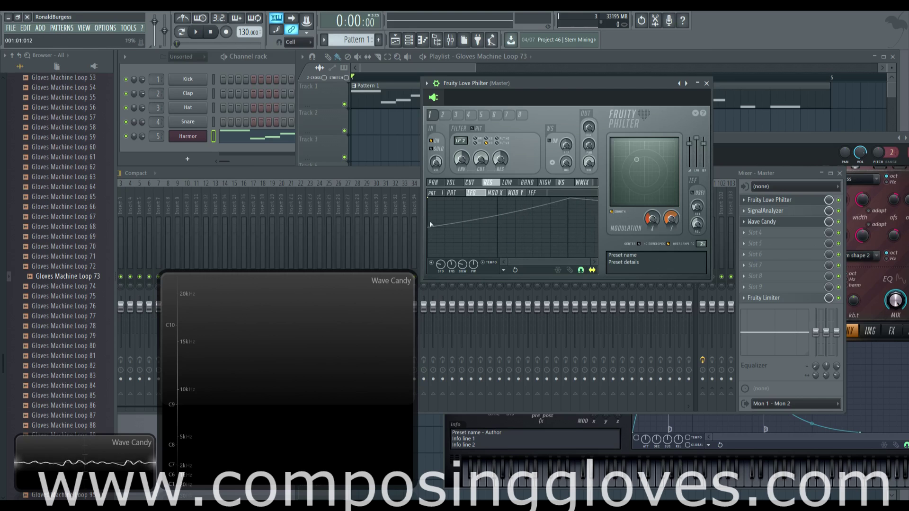
Review filter 1's LFO shapes for the cutoff, resonance, low, band and volume targets, and switch to filter 2's cutoff LFO
left_click(499, 184)
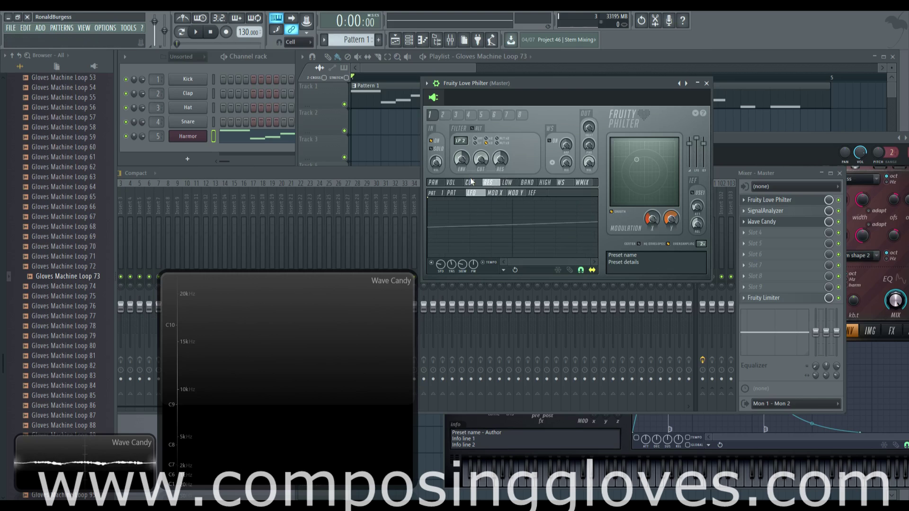
left_click(470, 181)
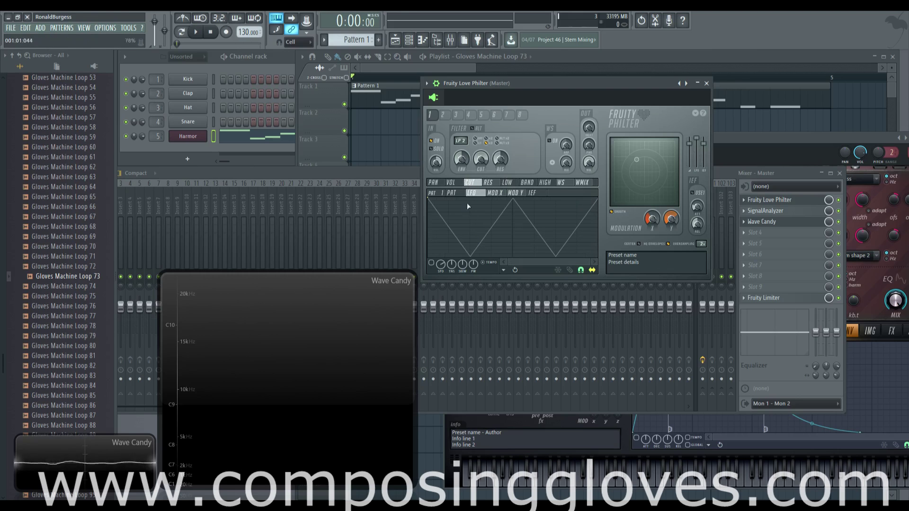
left_click(500, 185)
left_click(509, 184)
left_click(527, 185)
left_click(460, 183)
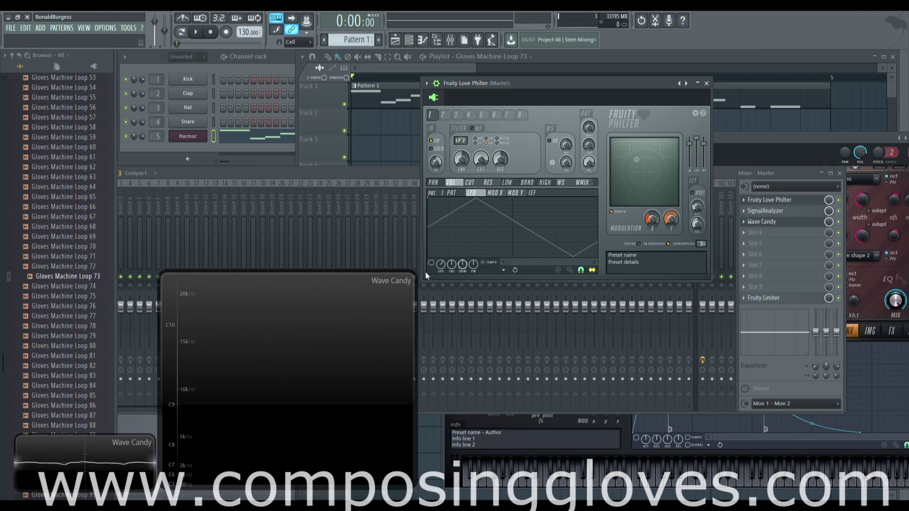
left_click(469, 183)
left_click(445, 115)
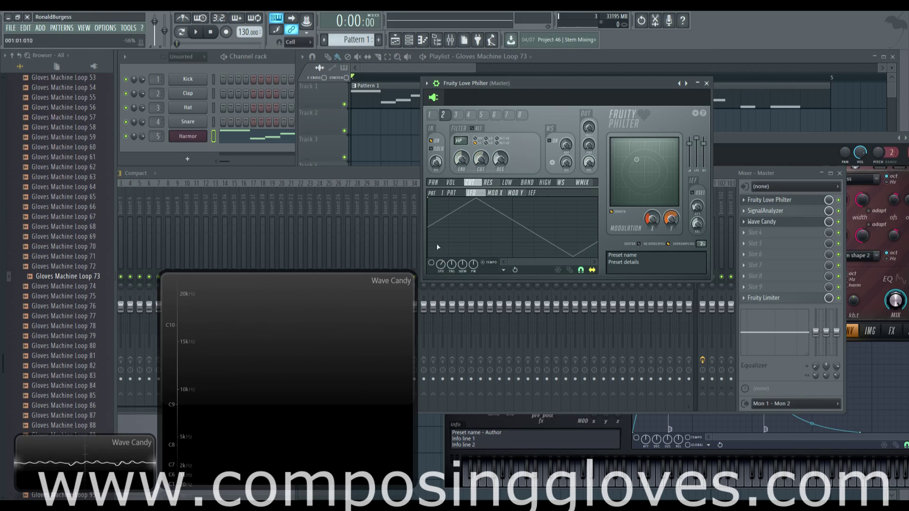
Map modulation X to filter 2's cutoff with a straight ramp from minimum to maximum
left_click(495, 193)
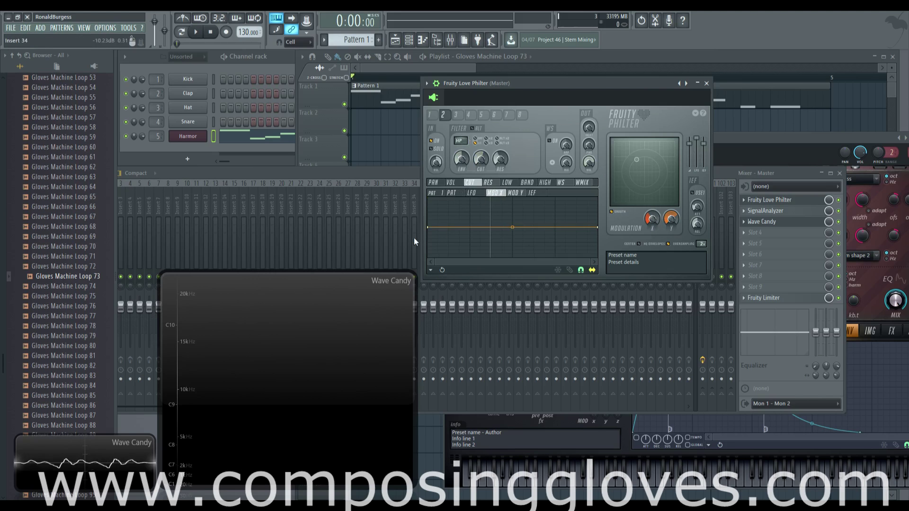
left_click_drag(427, 227, 427, 258)
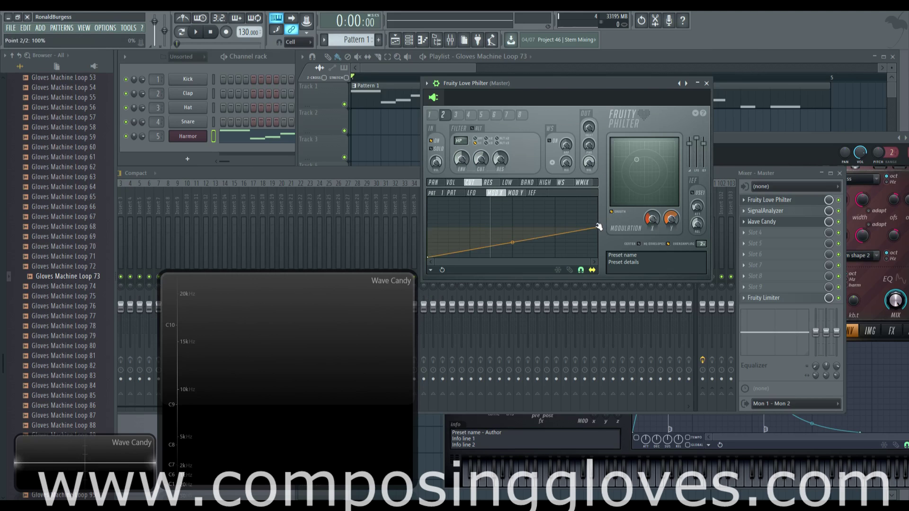
left_click_drag(598, 227, 597, 197)
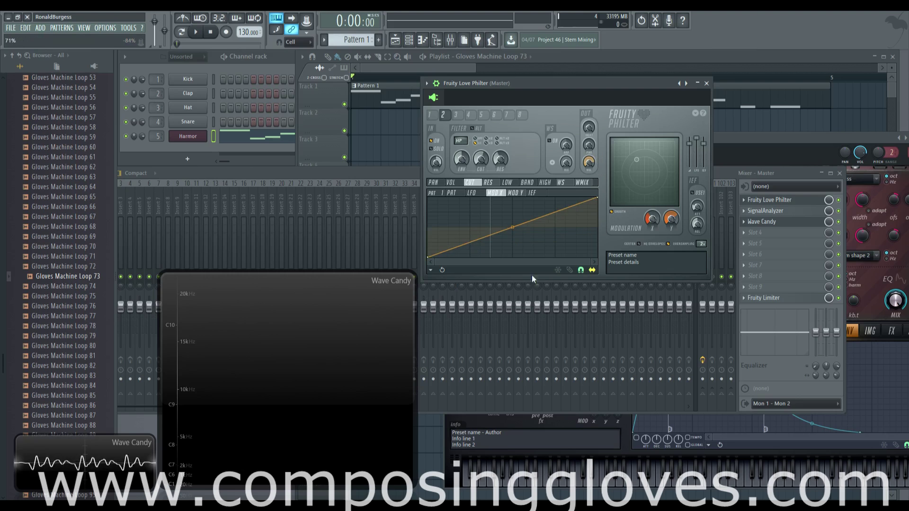
Create an automation clip for modulation X, shape it into two dips, and shorten it to a quarter of a bar
right_click(656, 219)
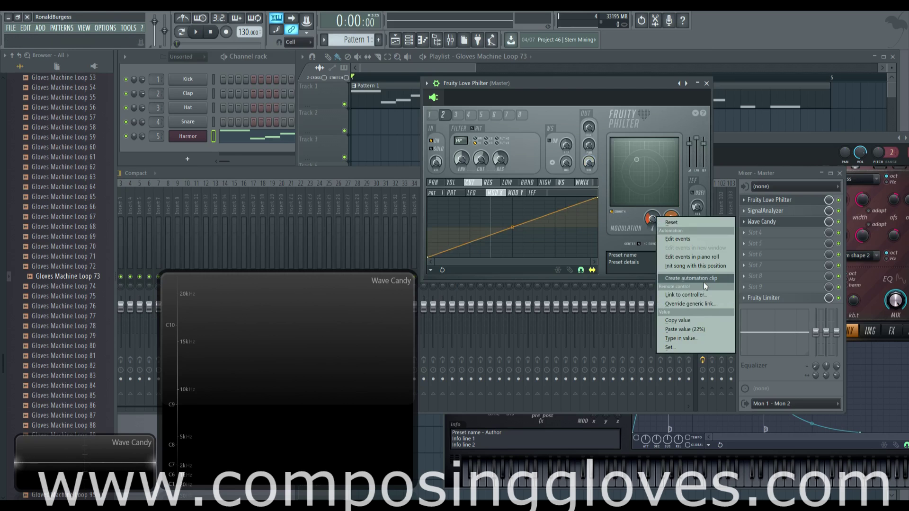
left_click(681, 280)
left_click(388, 76)
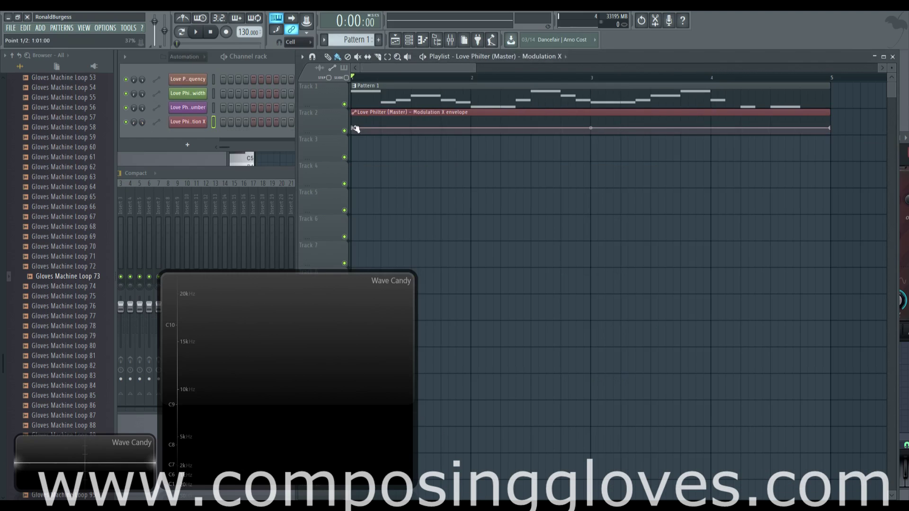
right_click(366, 118)
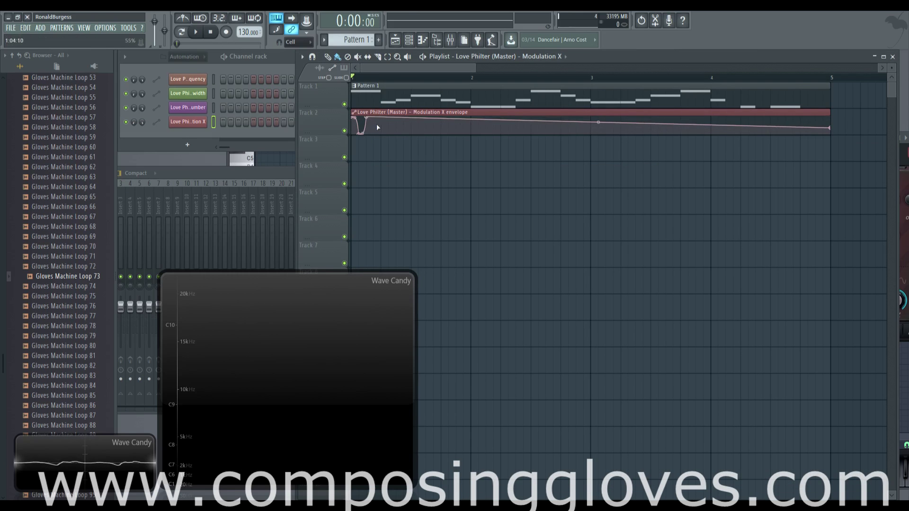
left_click_drag(378, 126, 390, 101)
left_click_drag(832, 114, 387, 128)
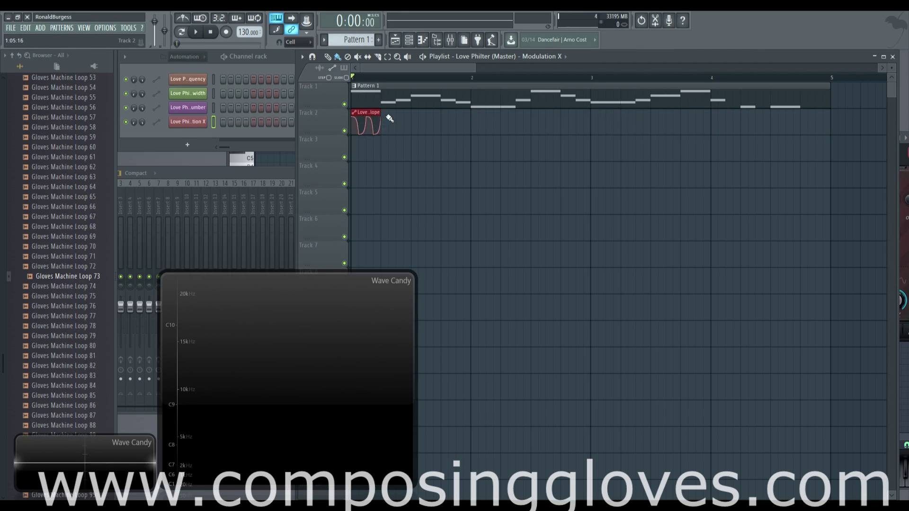
Duplicate the short modulation X clip repeatedly until the copies fill track 2 to the end of bar 4
key("ctrl+b")
key("ctrl+b")
key("ctrl+b")
key("ctrl+b")
key("ctrl+b")
key("ctrl+b")
key("ctrl+b")
key("ctrl+b")
key("ctrl+b")
key("ctrl+b")
key("ctrl+b")
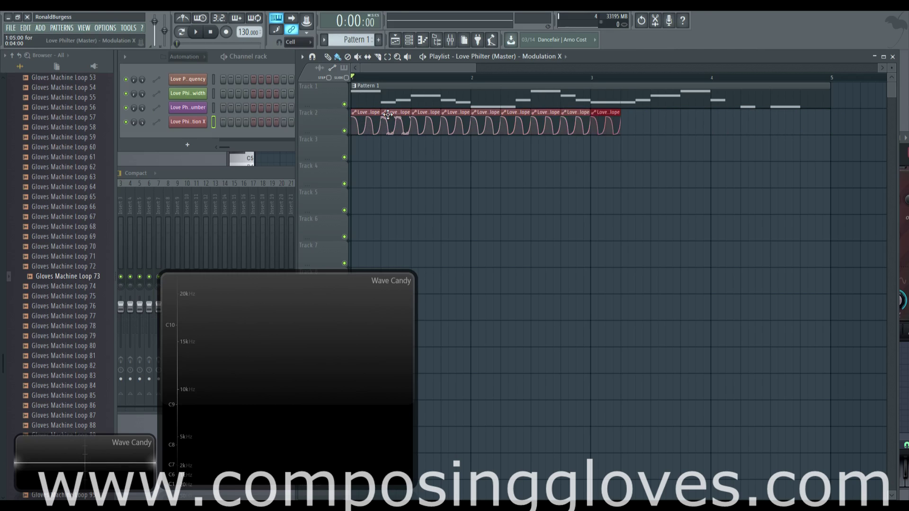
key("ctrl+b")
key("ctrl+b")
key("ctrl+b")
key("ctrl+b")
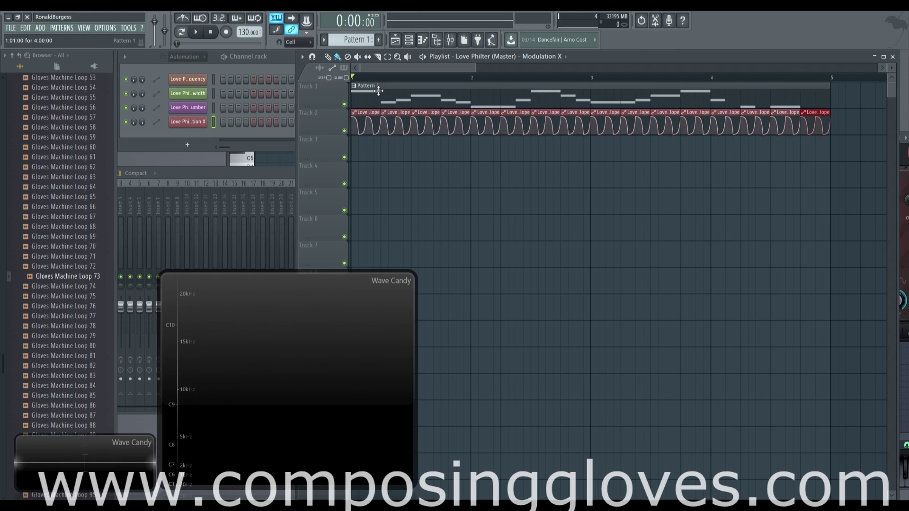
Play the song, bend the modulation X clips' curve so the dips widen, and stop playback
key("space")
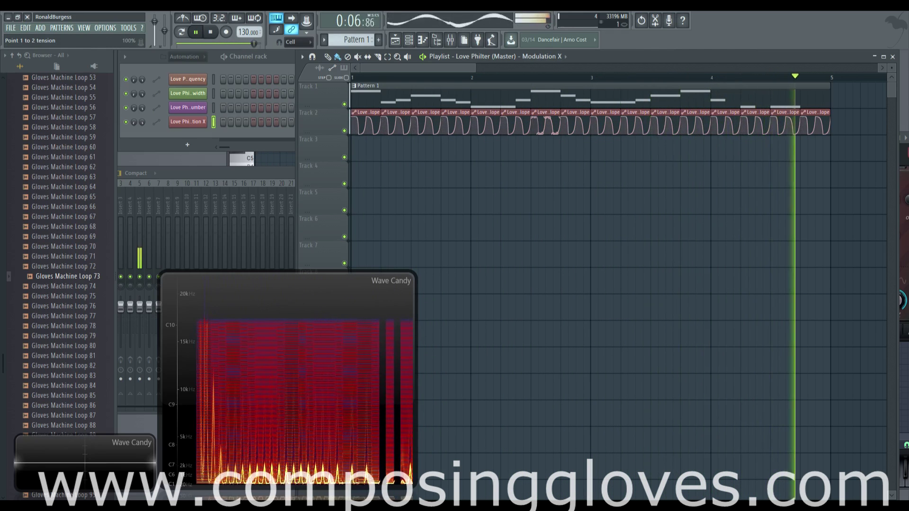
left_click_drag(512, 121, 491, 133)
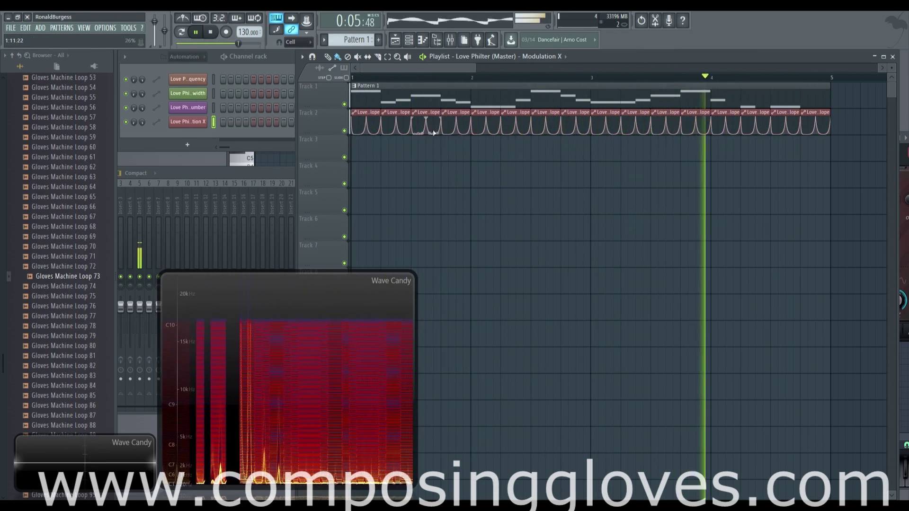
key("space")
Open the Wave Candy, SignalAnalyzer and Fruity Love Philter effects on the Master, and view filters 2 and 7
left_click(451, 41)
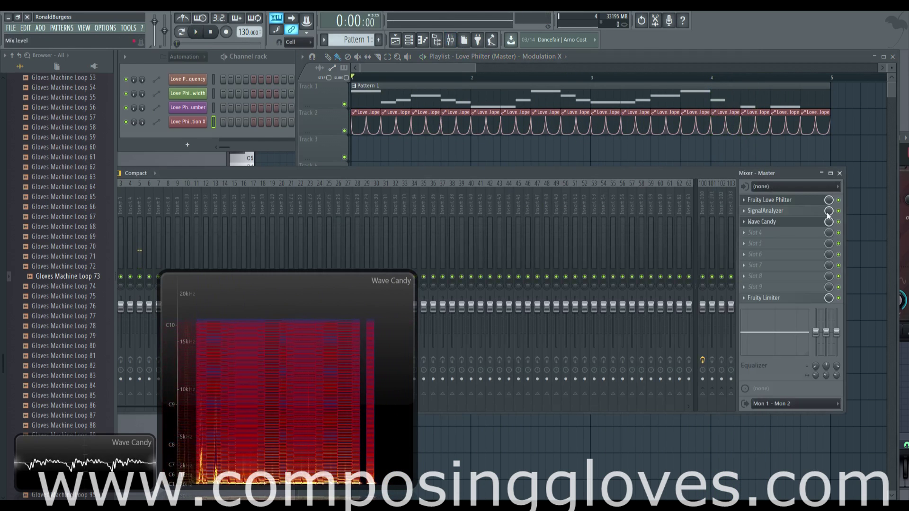
left_click(776, 222)
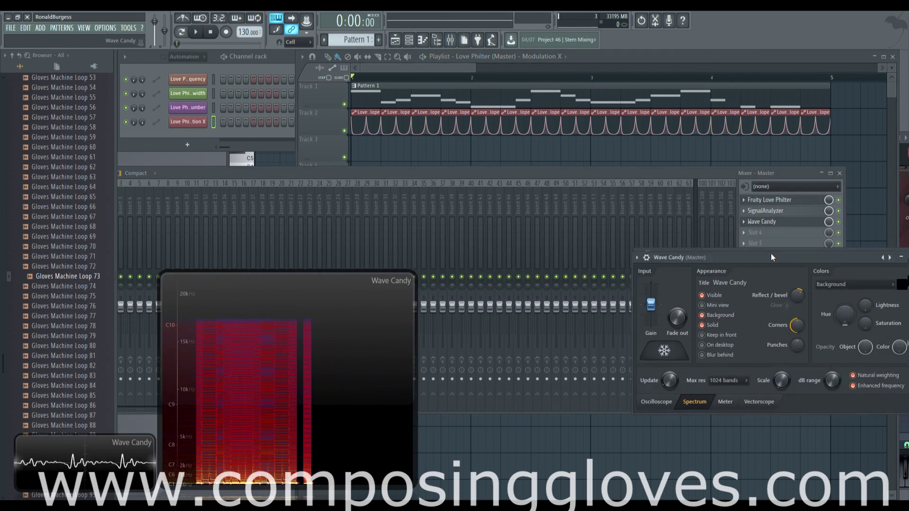
left_click(785, 211)
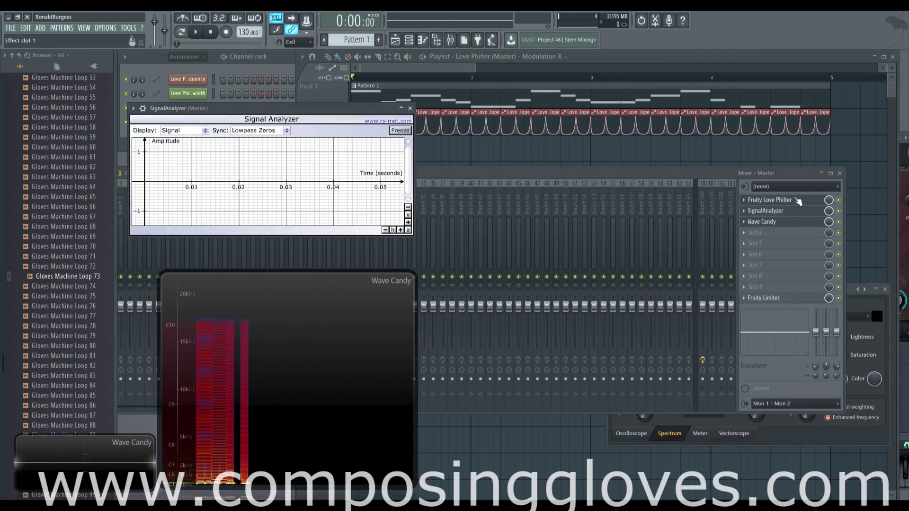
left_click(794, 201)
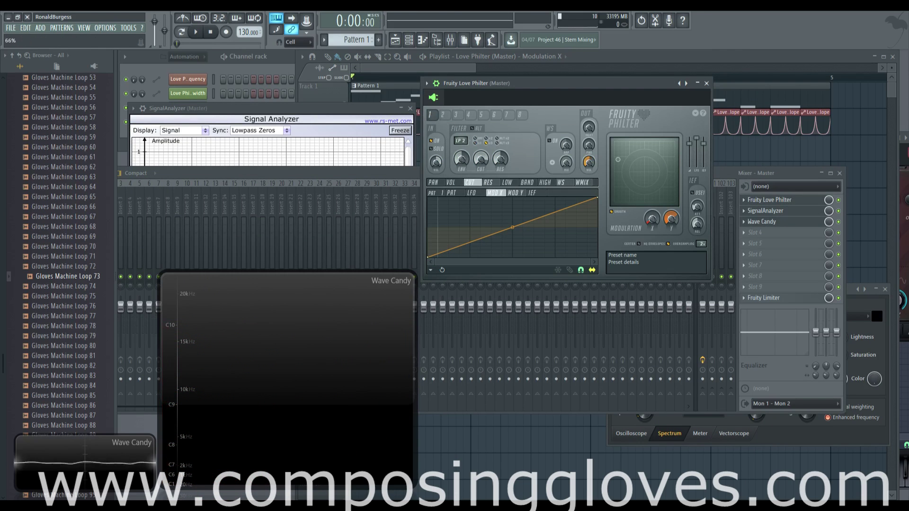
left_click(444, 115)
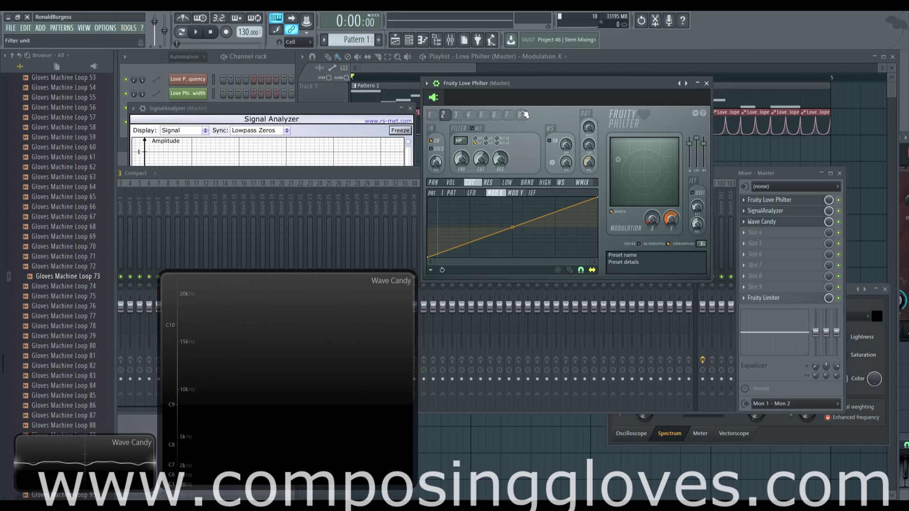
left_click(508, 115)
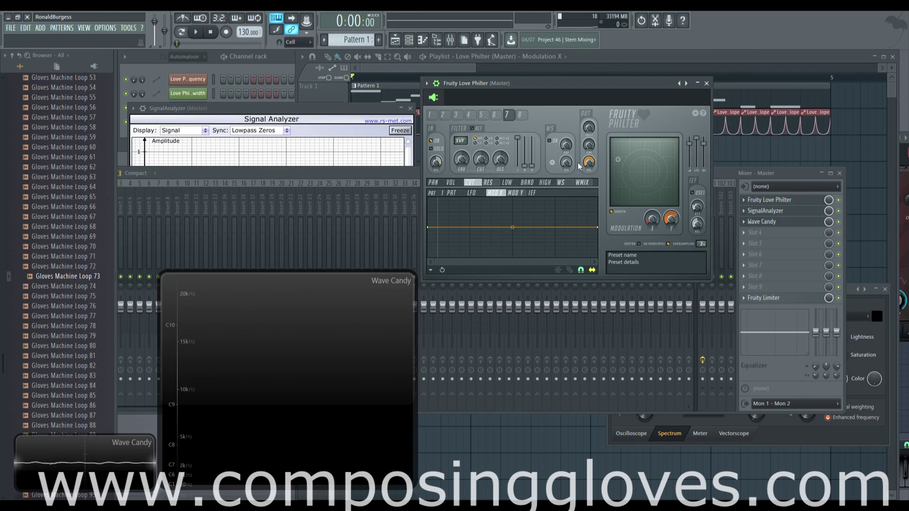
Start playback and lower the output volumes of filter 2 and filter 1
key("space")
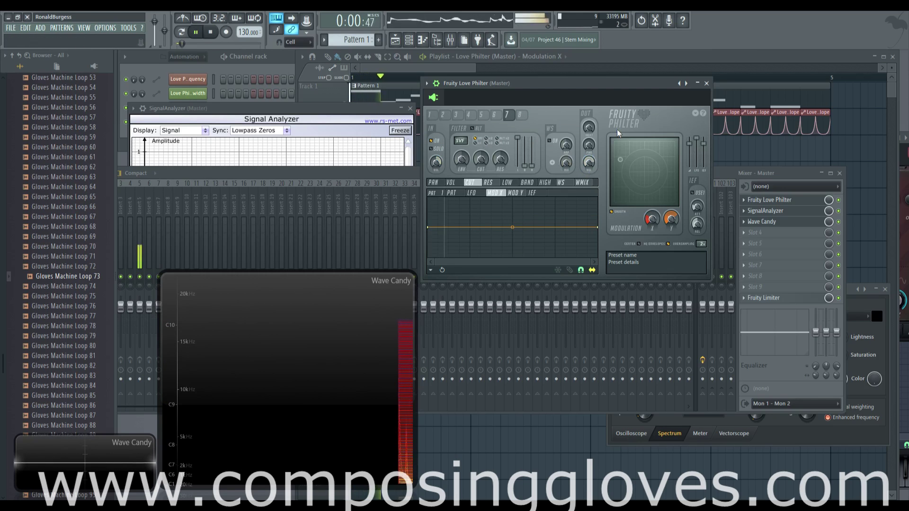
left_click(443, 116)
left_click_drag(588, 163, 588, 181)
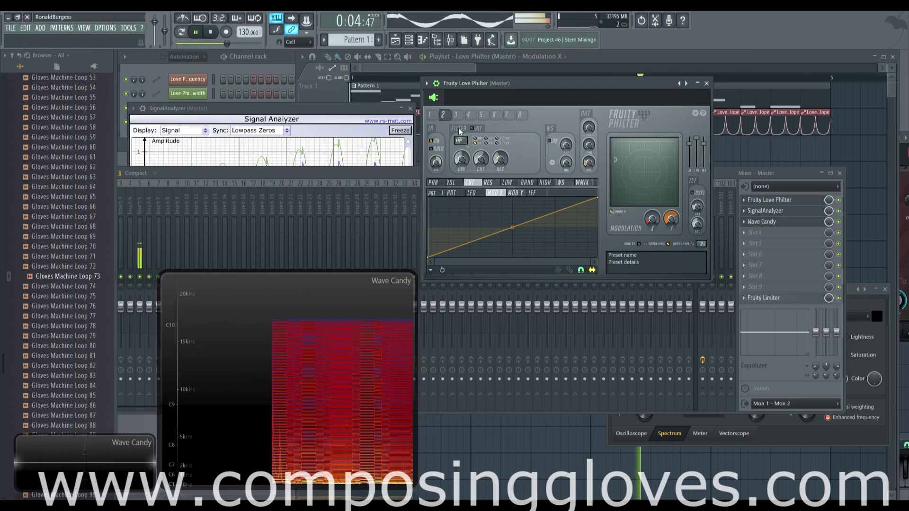
left_click(430, 115)
left_click_drag(588, 163, 588, 182)
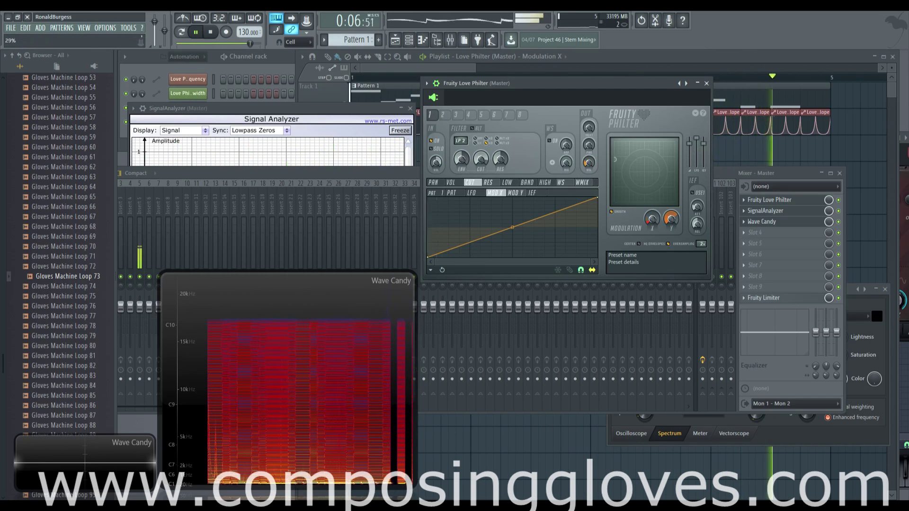
Create automation clips for the output volumes of filter 1 and filter 2
right_click(589, 164)
left_click(615, 230)
left_click(443, 115)
right_click(589, 164)
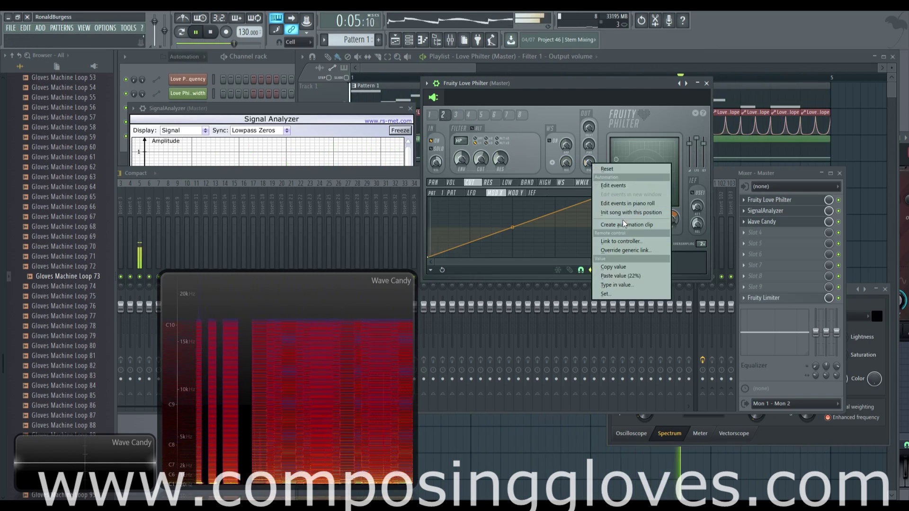
left_click(622, 225)
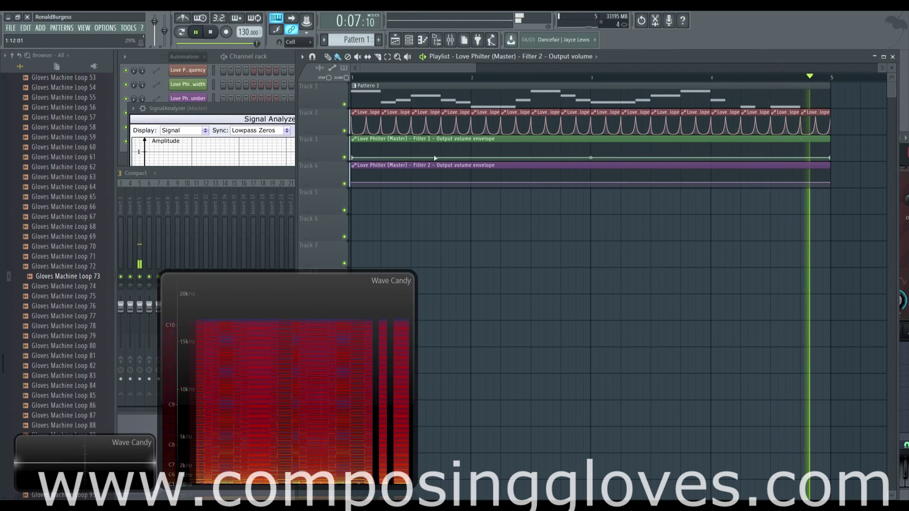
Shape filter 1's output volume envelope with a slight rise late in bar 1 and a higher peak late in bar 3
left_click_drag(434, 156, 448, 153)
right_click(612, 157)
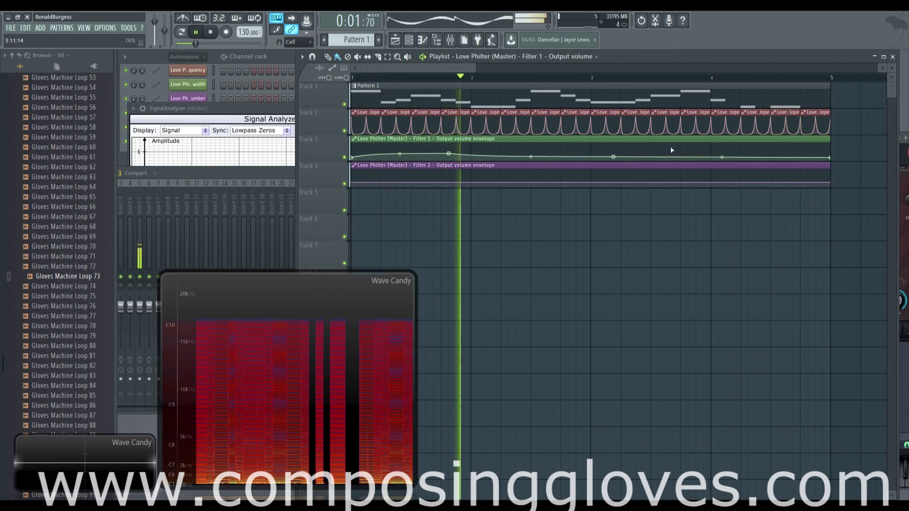
right_click(665, 147)
left_click_drag(672, 147, 677, 146)
Shape filter 2's output volume envelope with a peak late in bar 3 and a drop in bar 4
right_click(688, 175)
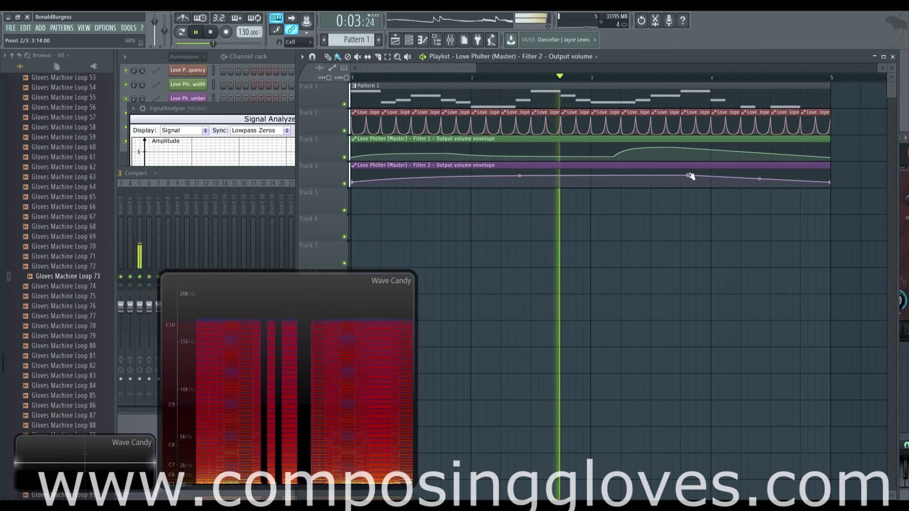
right_click(741, 181)
left_click_drag(741, 182, 740, 185)
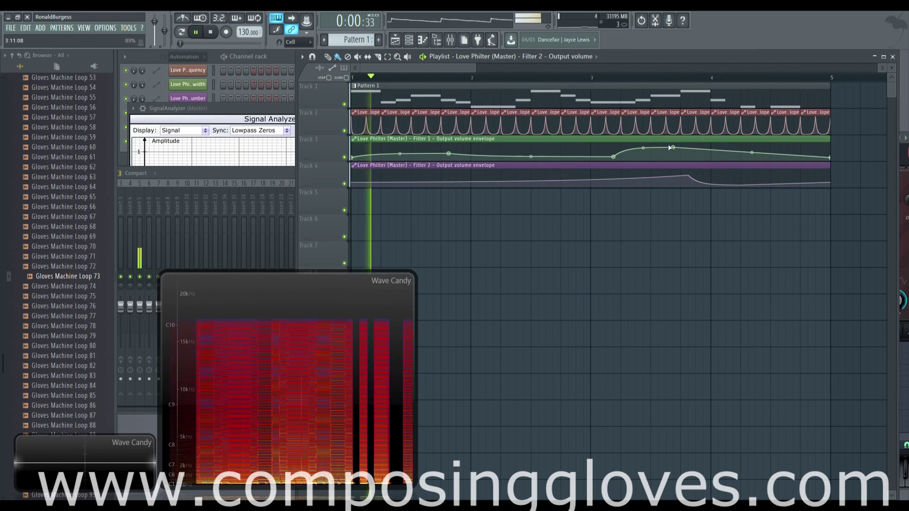
Move filter 1's output volume peak to just after the start of bar 4, sharpen its slopes, and stop playback
left_click_drag(671, 148, 717, 148)
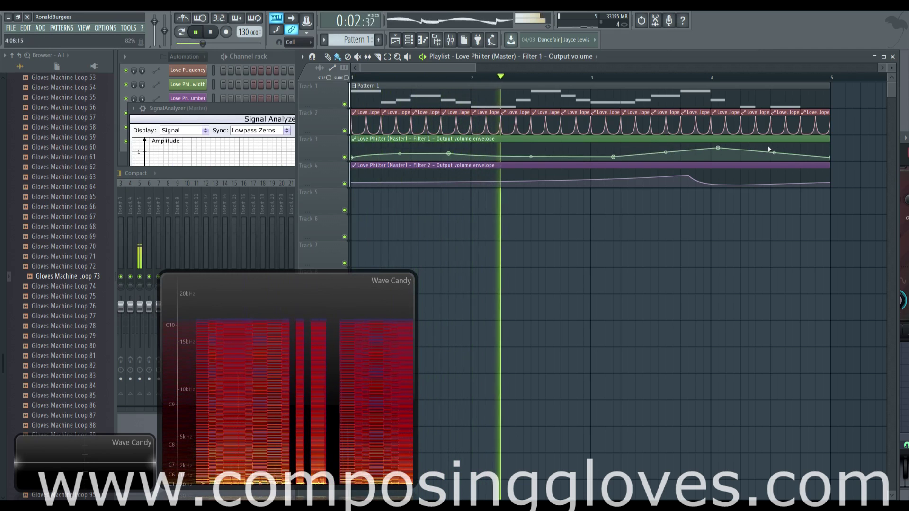
left_click_drag(773, 150, 773, 163)
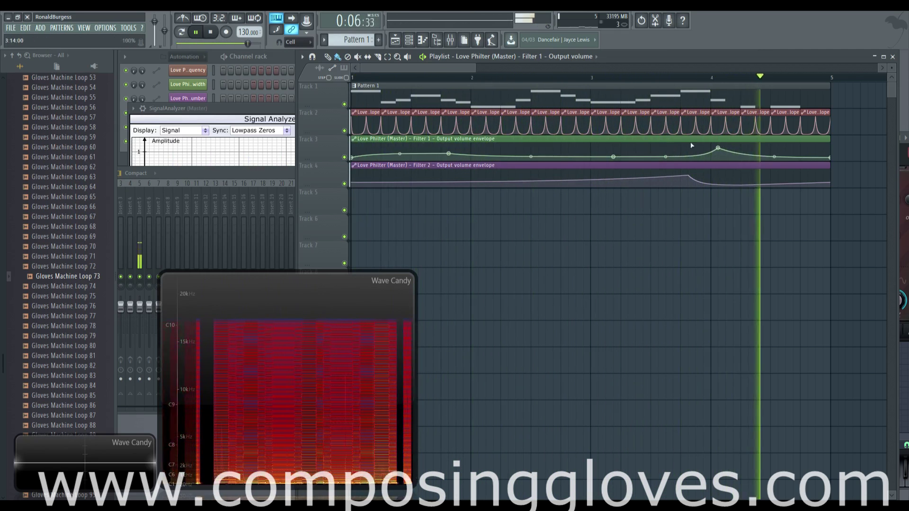
key("space")
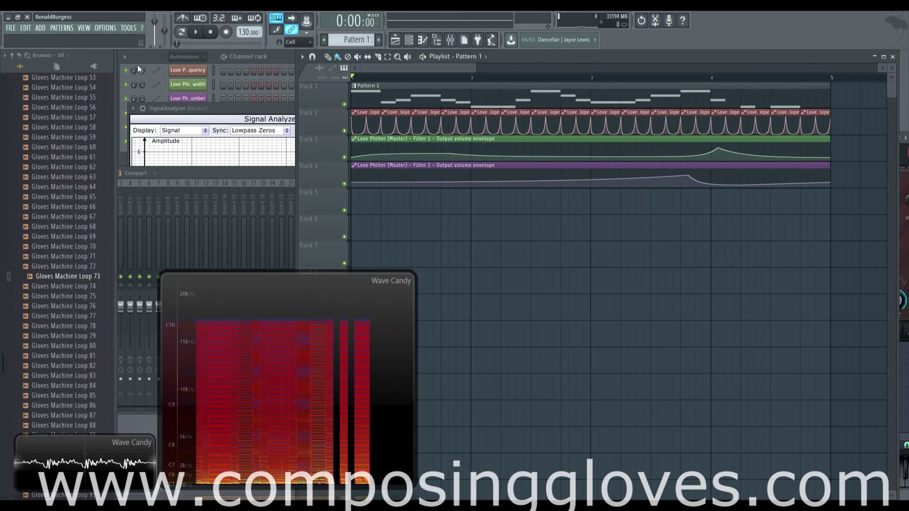
Show the unsorted channels and open Harmor, moving its window so it is fully in view
left_click(188, 58)
left_click(193, 98)
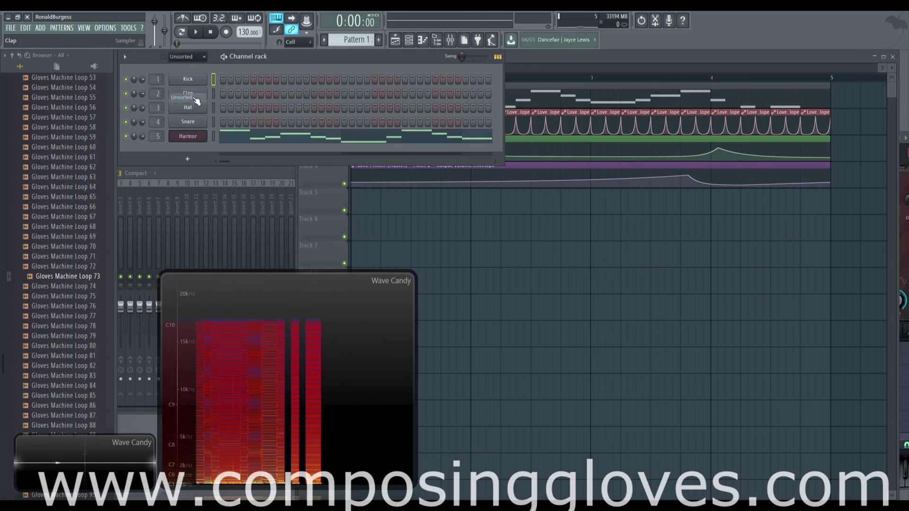
left_click(188, 136)
left_click_drag(759, 146, 643, 80)
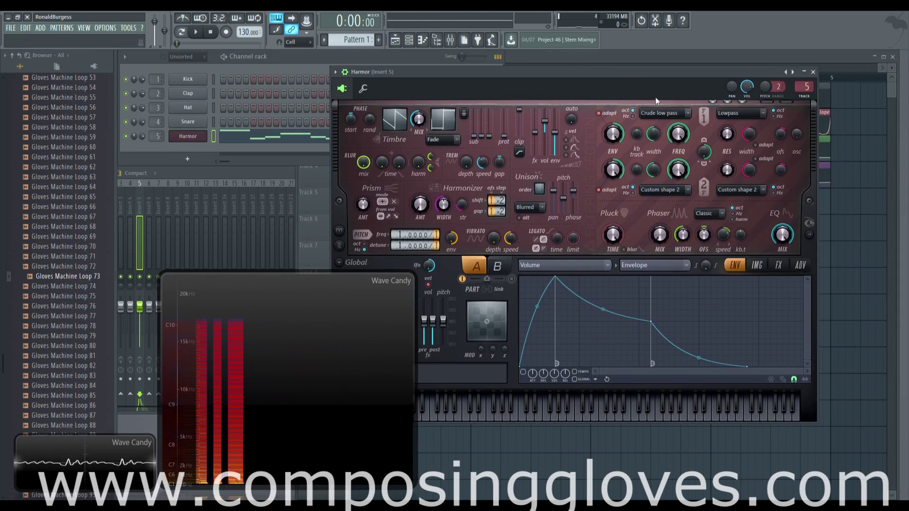
Start playback and set the distortion type in Harmor's effects to Cube
key("space")
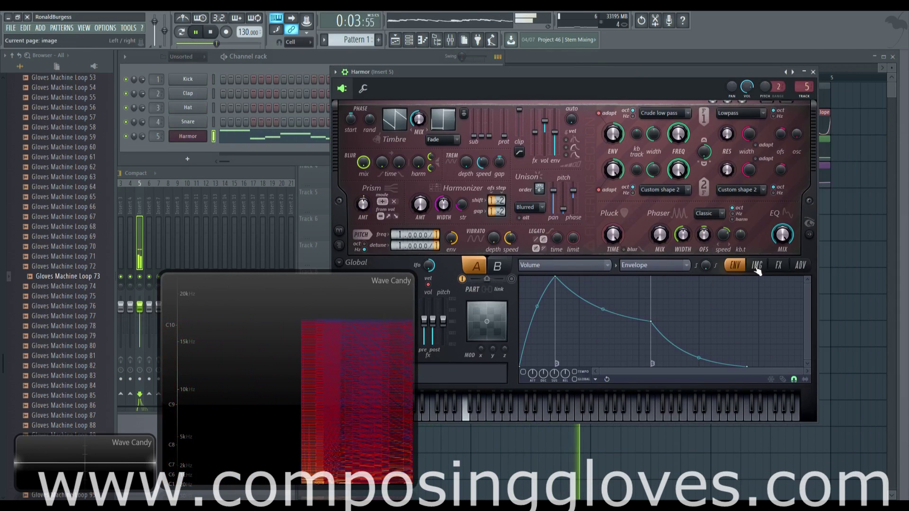
left_click(778, 265)
left_click(589, 289)
left_click(585, 340)
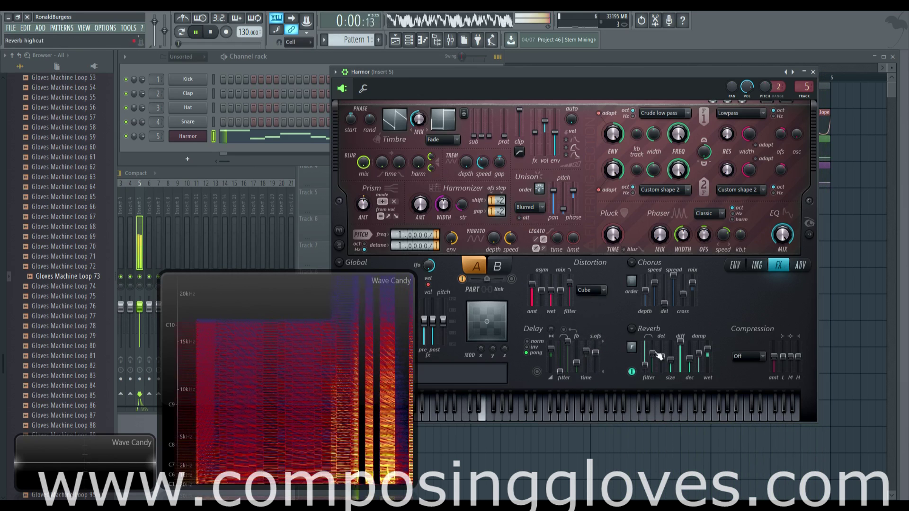
Enable Harmor's chorus by raising its order, and turn on unison with its order setting
left_click(631, 280)
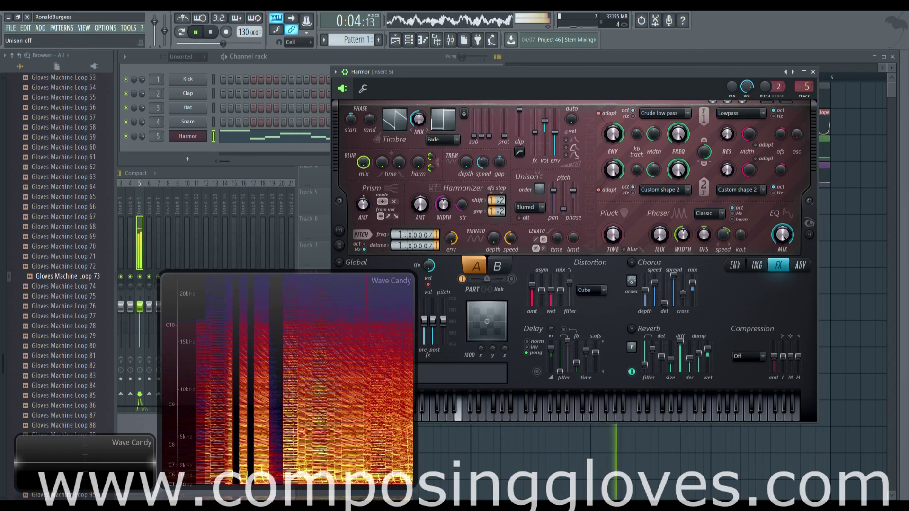
left_click_drag(539, 189, 563, 188)
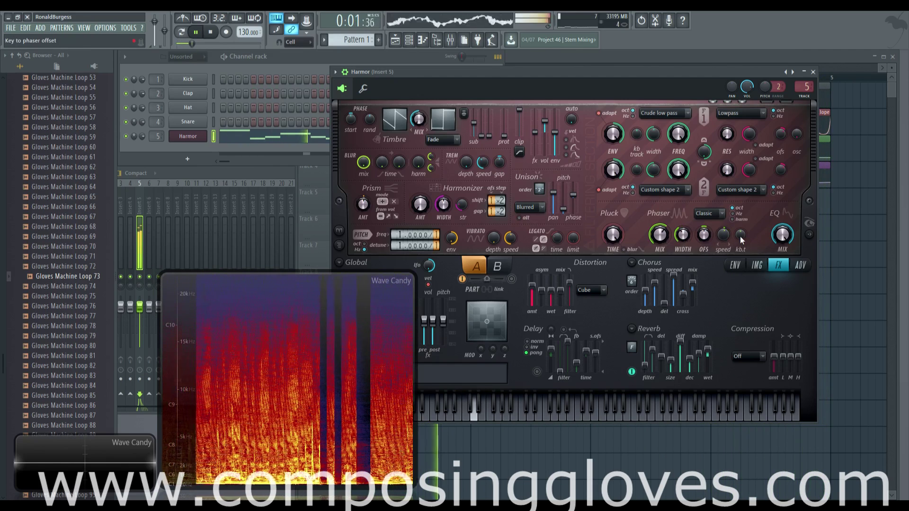
Set Harmor's phaser type to Deeper and shape the global EQ envelope with raised low mids and a peak near the high end
left_click(712, 215)
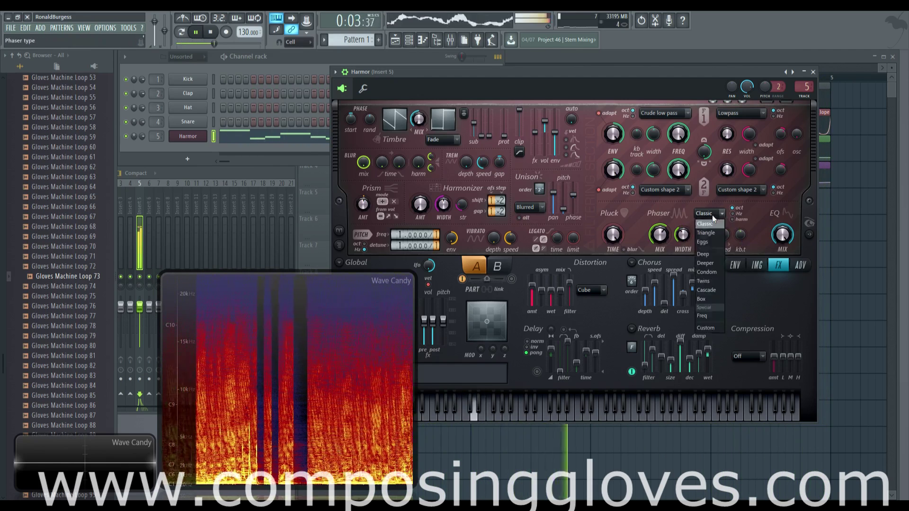
left_click(711, 263)
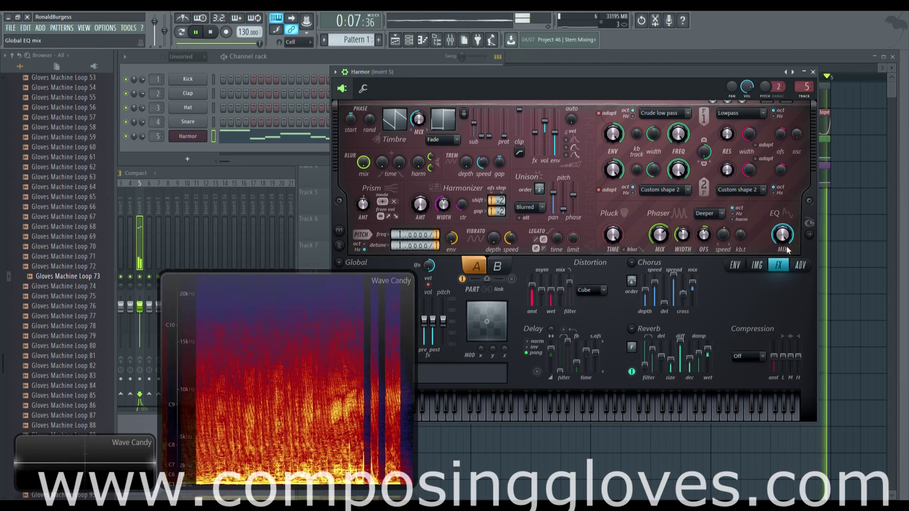
left_click(800, 265)
left_click(782, 239)
left_click_drag(595, 318, 602, 290)
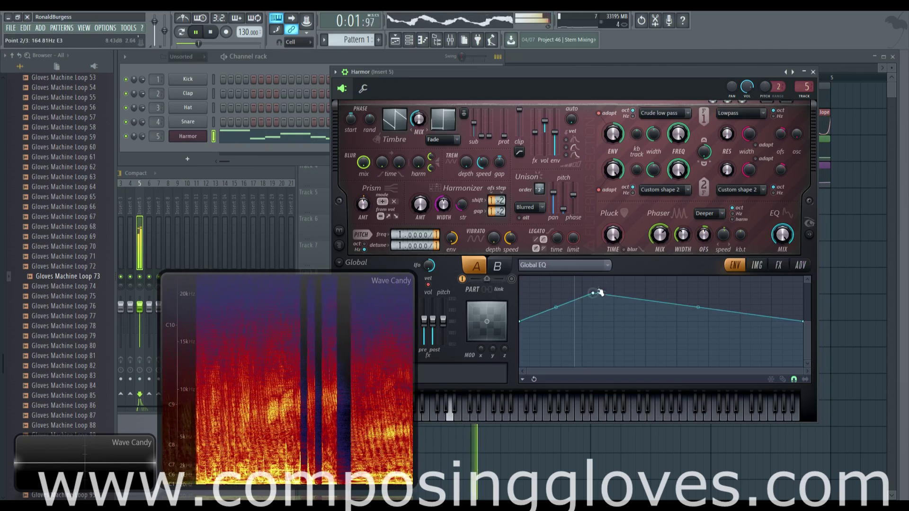
left_click_drag(697, 328, 776, 274)
left_click_drag(604, 301, 604, 306)
In the Harmonic randomness envelope, shape a peak in the lower harmonics with curved slopes returning to the centre level
left_click(579, 266)
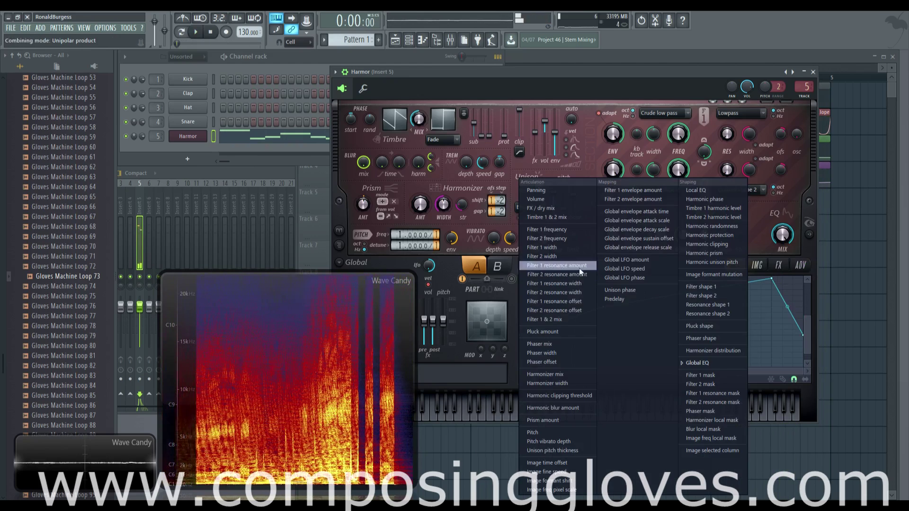
left_click(712, 226)
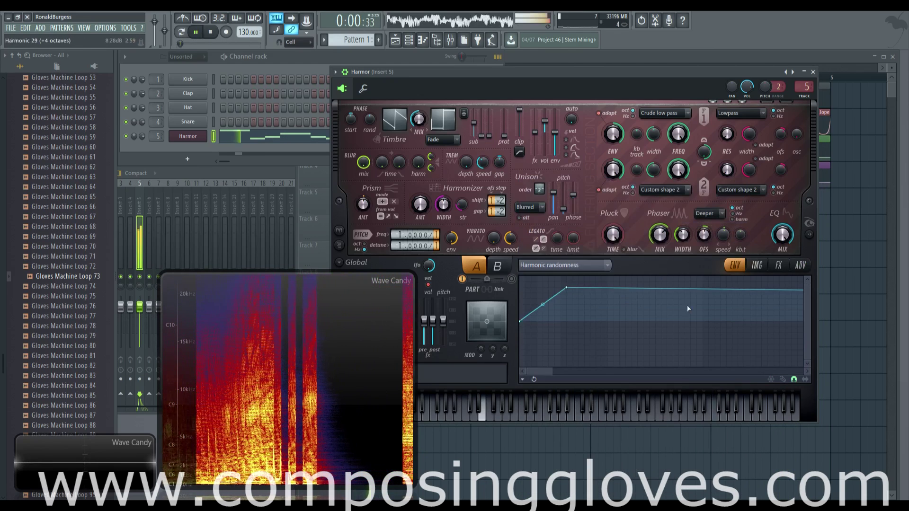
left_click_drag(738, 289, 738, 320)
left_click_drag(652, 304, 653, 316)
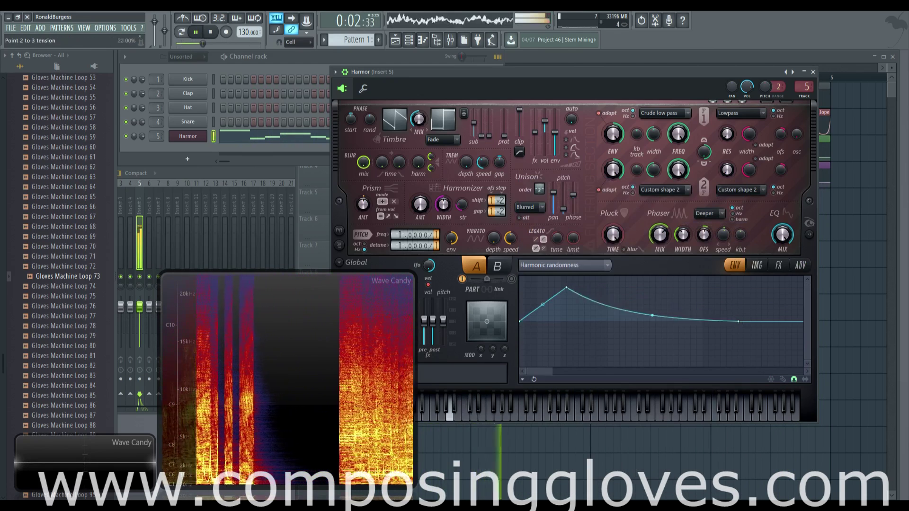
left_click_drag(543, 305, 552, 320)
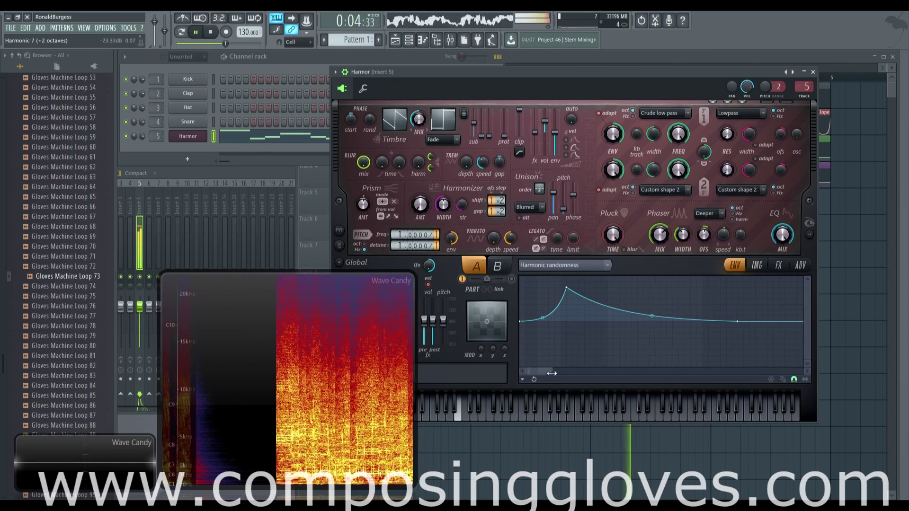
Add a second peak in the upper harmonics of the Harmonic randomness envelope and curve both of its slopes
left_click_drag(552, 372, 712, 372)
right_click(726, 283)
left_click_drag(638, 317, 637, 320)
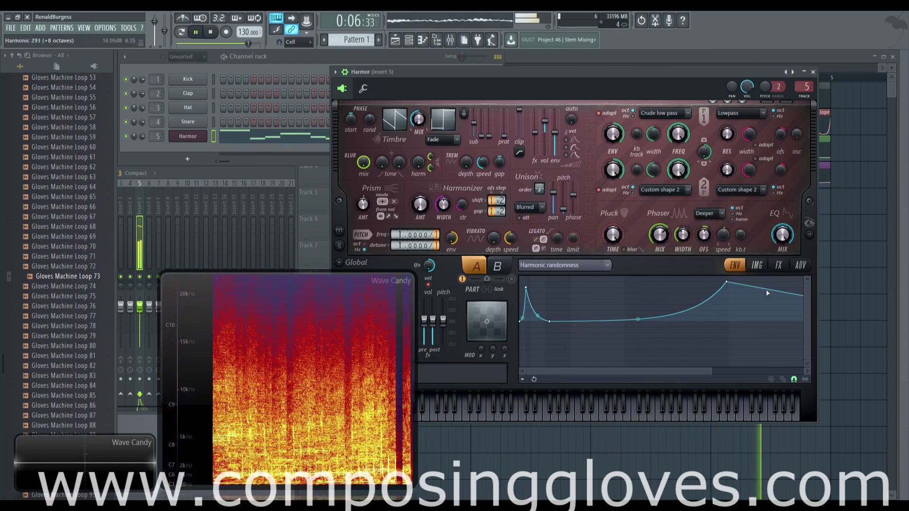
scroll(771, 306, "down", 1)
left_click_drag(791, 301, 791, 320)
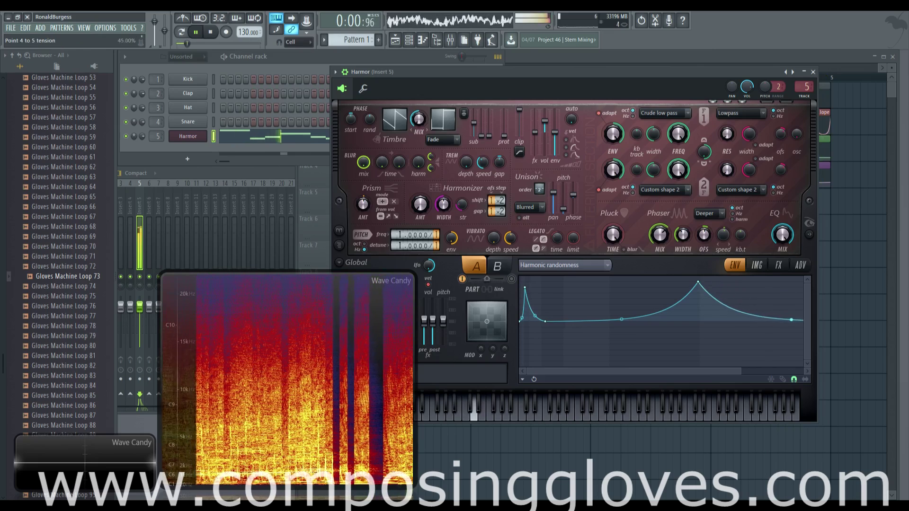
Adjust Harmor's chorus sliders, set the compression type to Heating, and raise the compression band levels
left_click(779, 266)
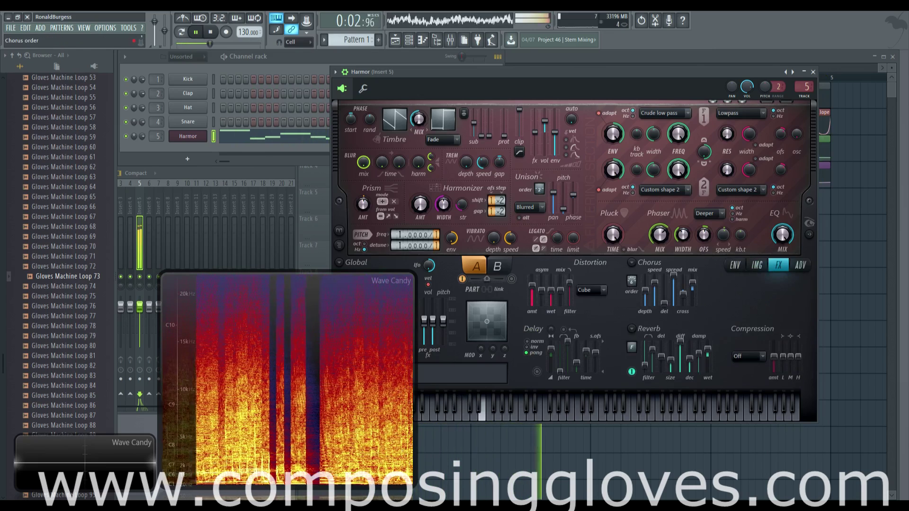
left_click_drag(631, 280, 645, 295)
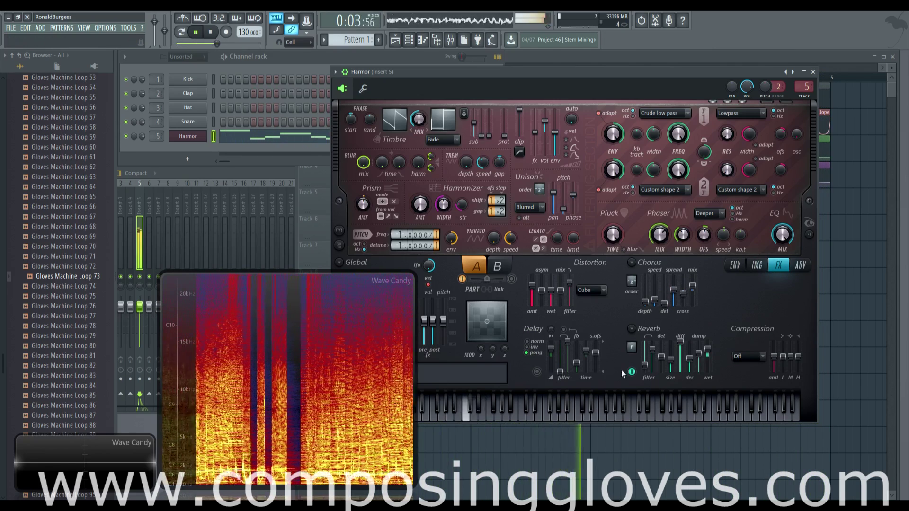
left_click(748, 357)
left_click(749, 399)
left_click_drag(789, 358, 789, 347)
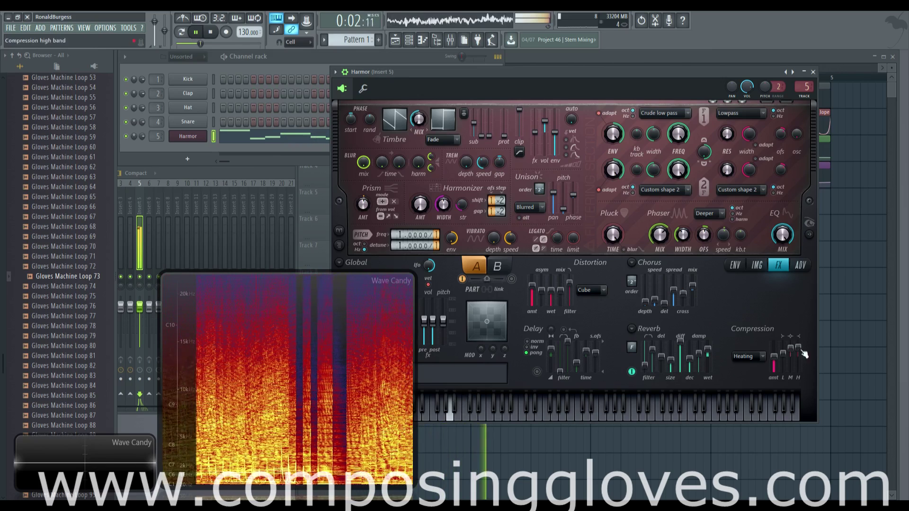
Change Harmor's distortion type to Softsat and adjust the distortion amount
left_click(590, 295)
left_click(594, 350)
key("space")
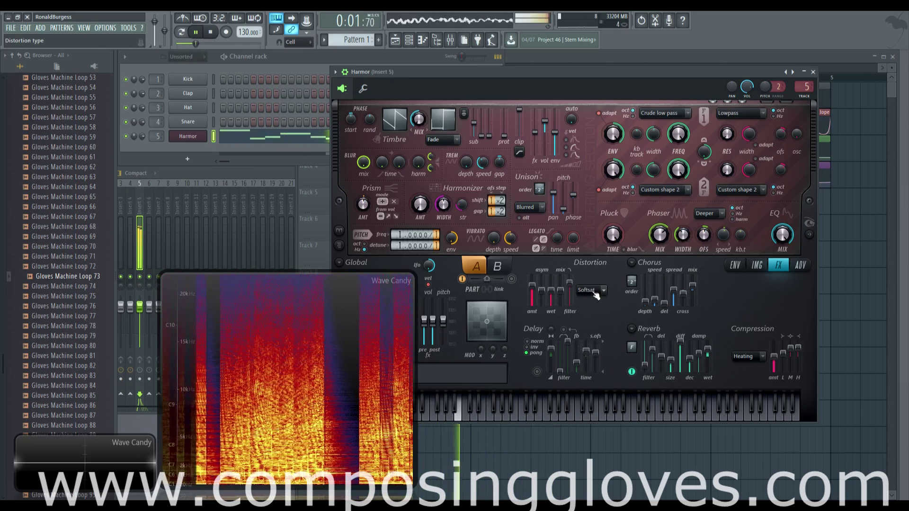
left_click_drag(532, 286, 533, 279)
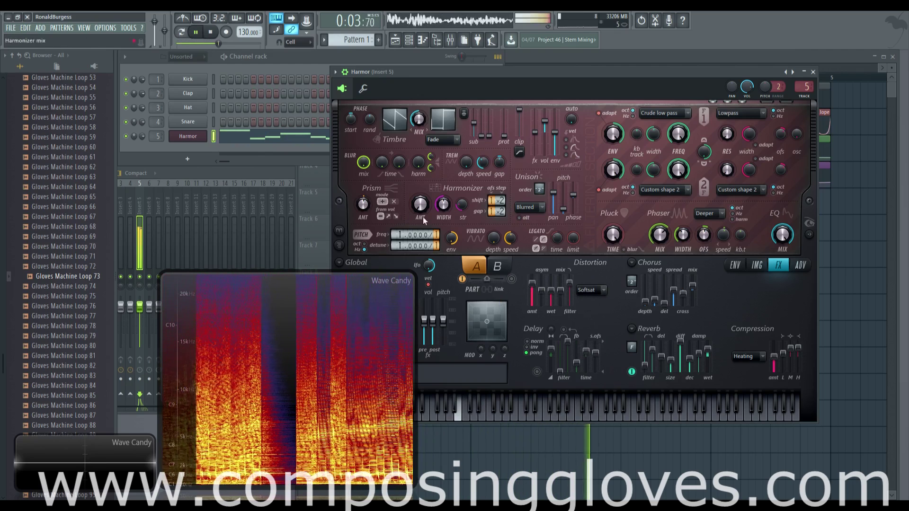
Set the pitch frequency divisor to 2, randomize the harmonizer matrix, and adjust its shift and gap values
left_click_drag(436, 235, 435, 229)
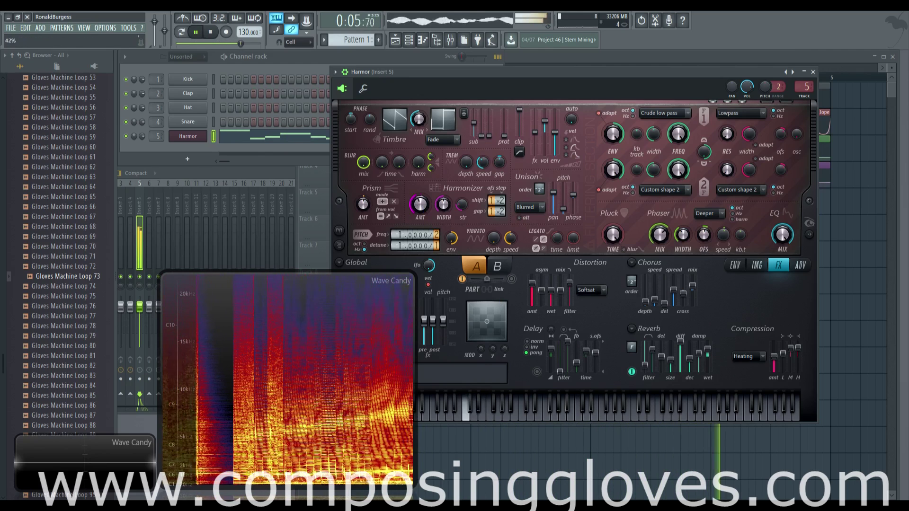
right_click(495, 200)
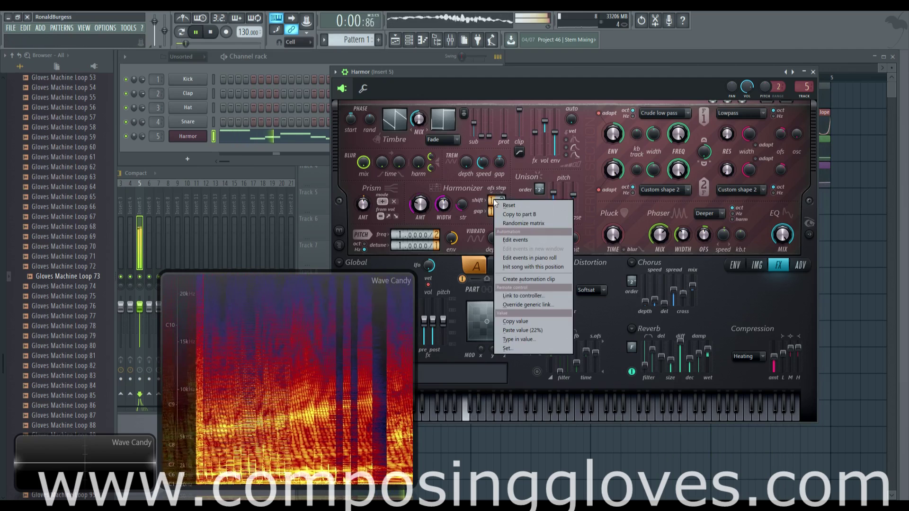
left_click(508, 223)
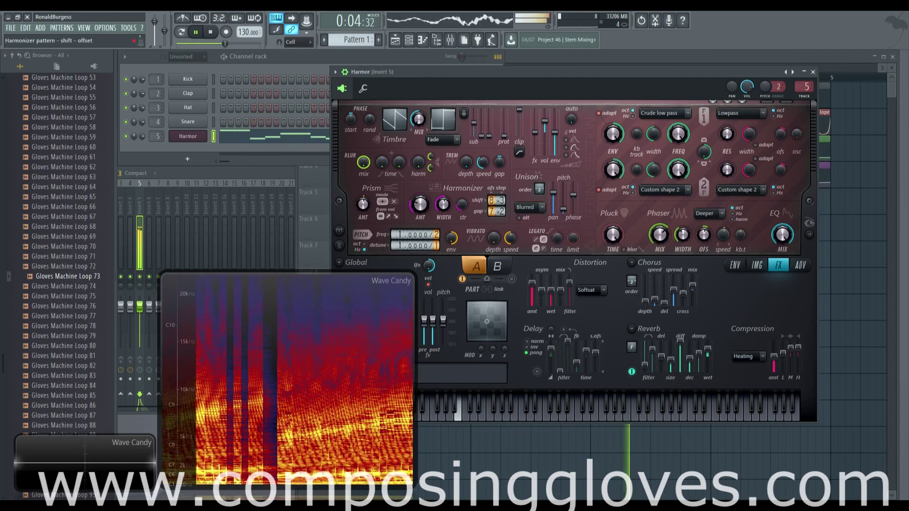
left_click_drag(500, 201, 461, 189)
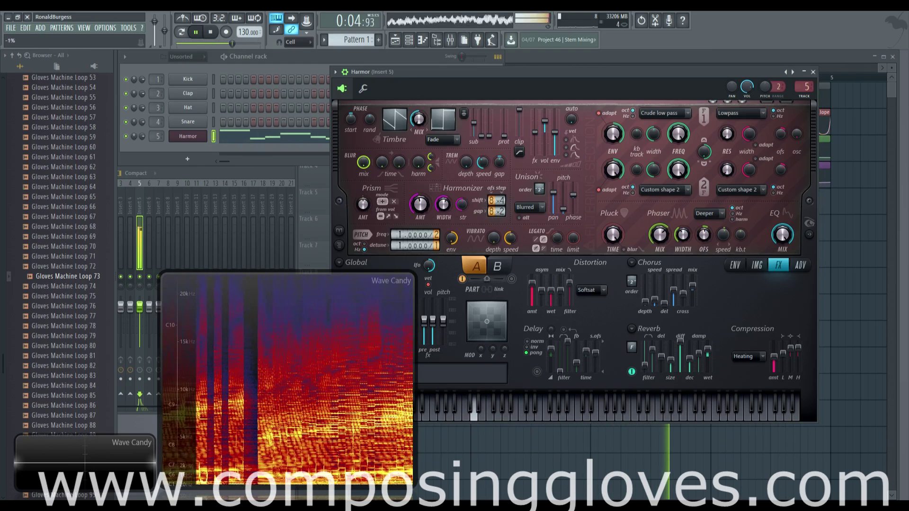
Stop playback and clear the Harmor window away to uncover the playlist
key("space")
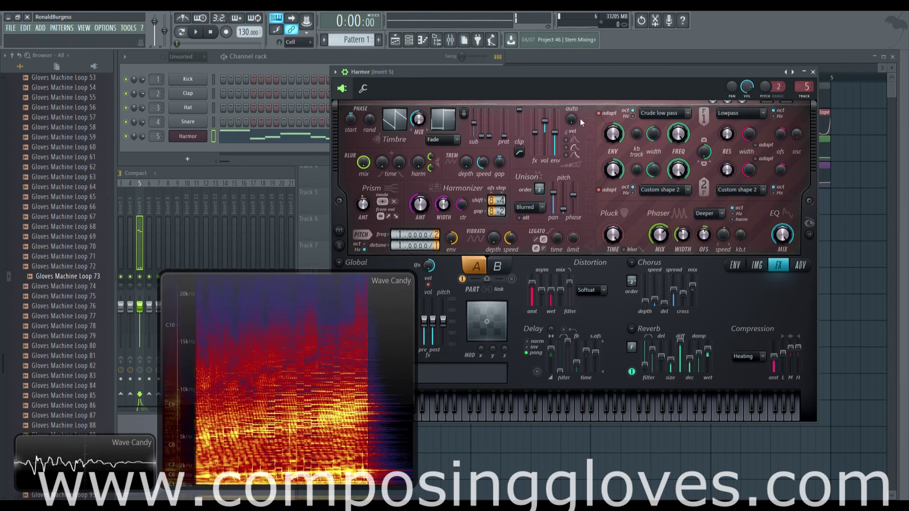
left_click_drag(516, 70, 541, 201)
left_click(576, 64)
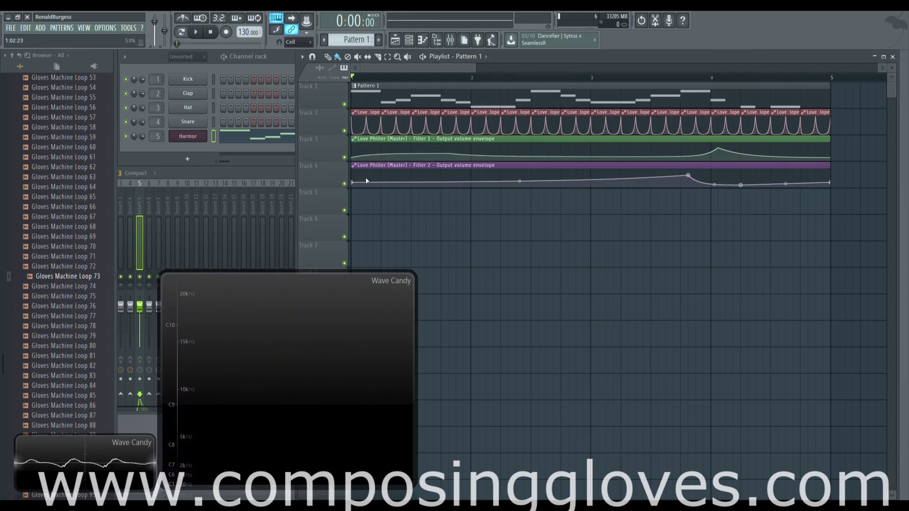
Add three points in bar 1 of the Filter 2 output volume clip for a rise, a drop and a second rise, and play it
right_click(381, 172)
right_click(403, 187)
right_click(463, 178)
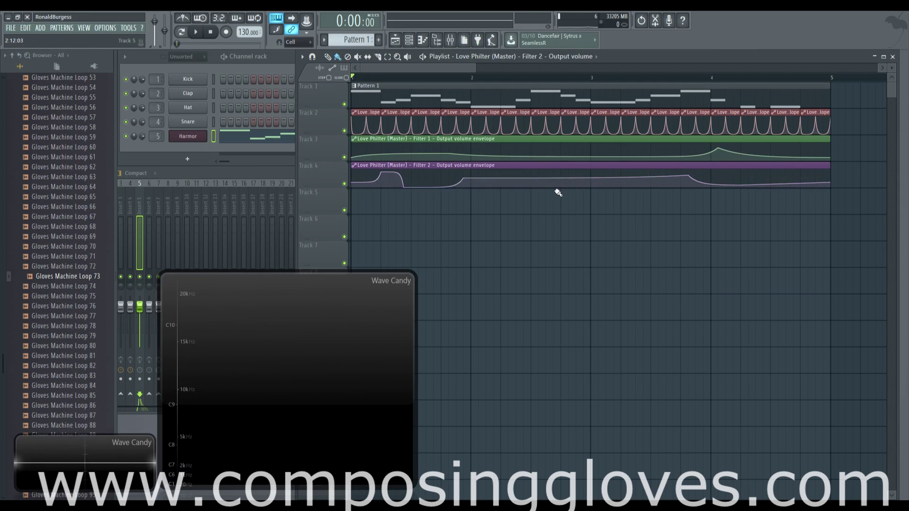
key("space")
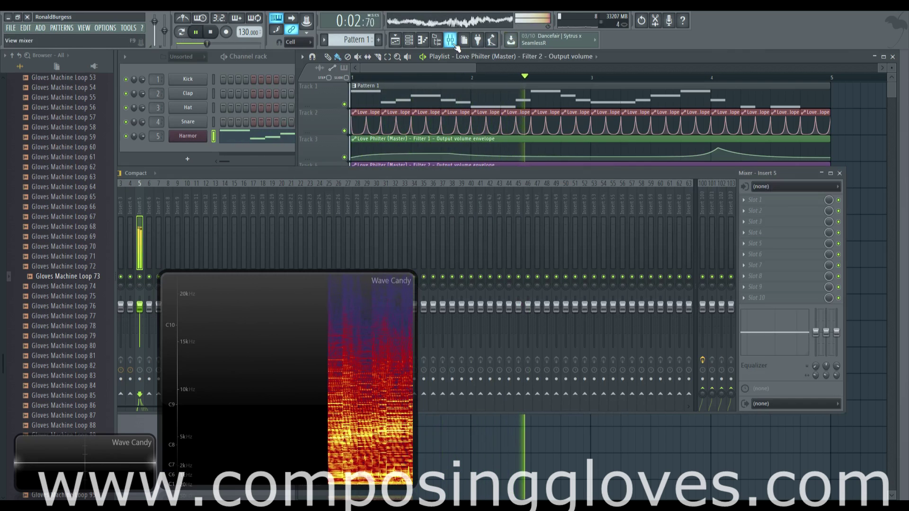
Stop playback, select the Master track in the mixer, and open its Fruity Love Philter, moving the window clear
left_click(124, 234)
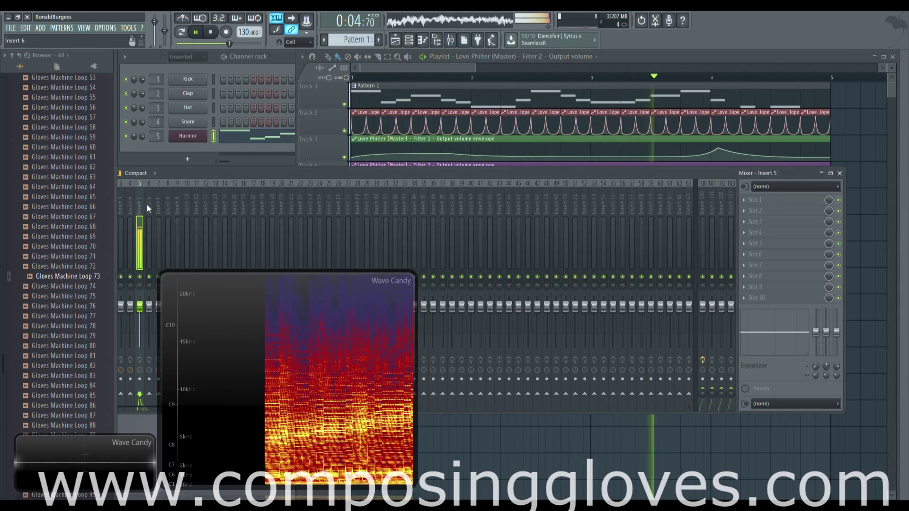
key("space")
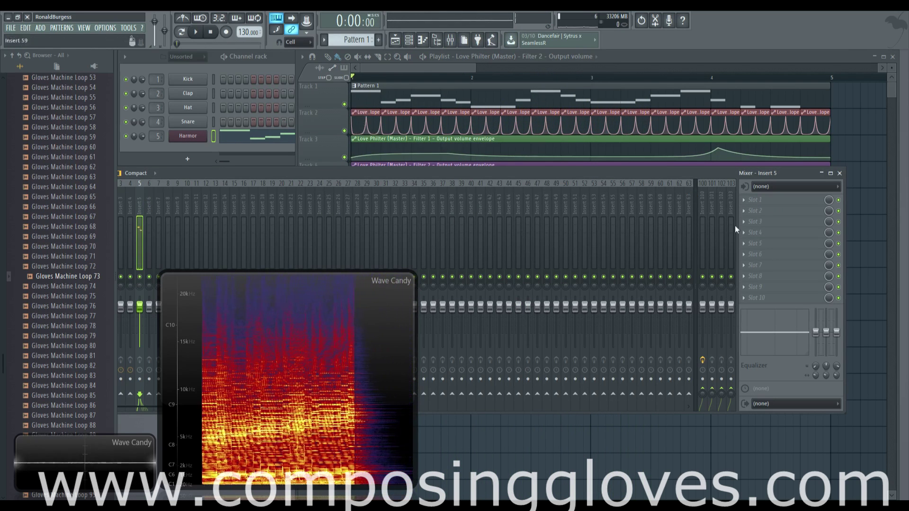
left_click_drag(224, 169, 313, 163)
left_click(179, 205)
left_click_drag(715, 169, 599, 174)
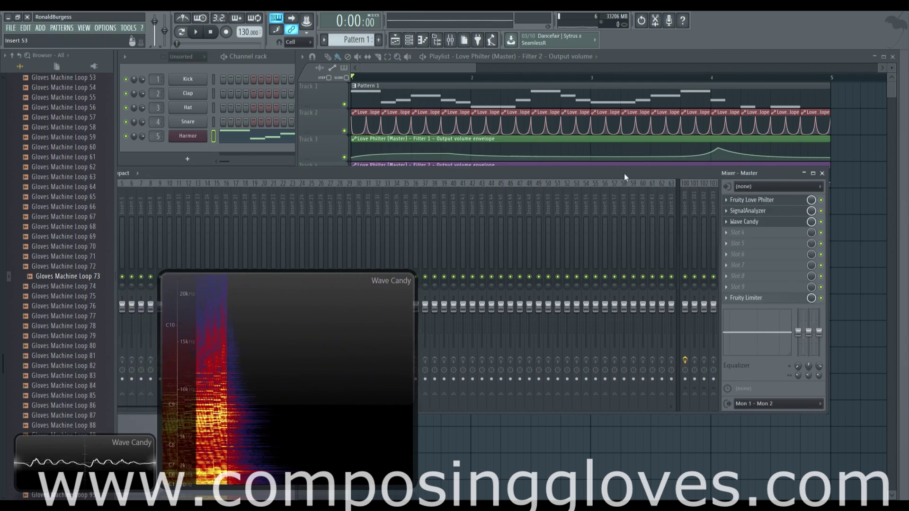
left_click(749, 204)
left_click_drag(599, 89, 611, 89)
Raise the start of filter 1's cutoff modulation X mapping, audition it, and check the mapping of filter 2
key("space")
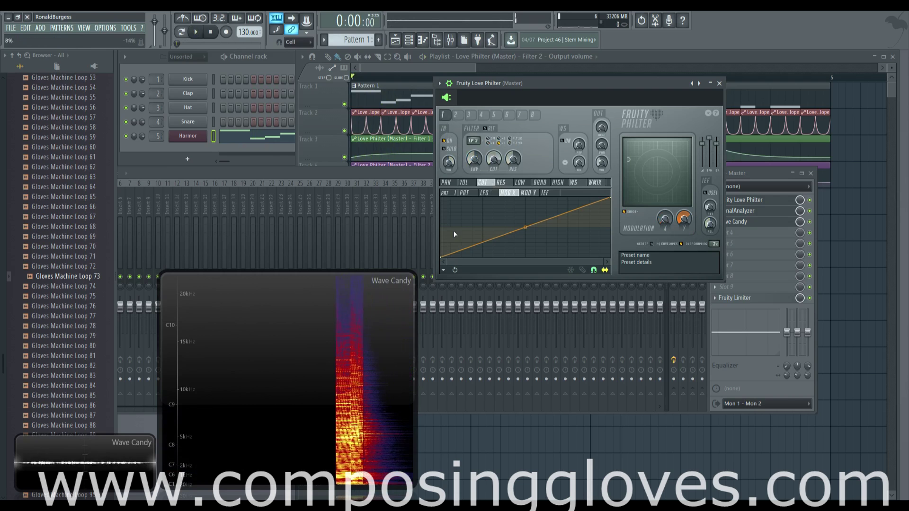
left_click_drag(442, 257, 432, 211)
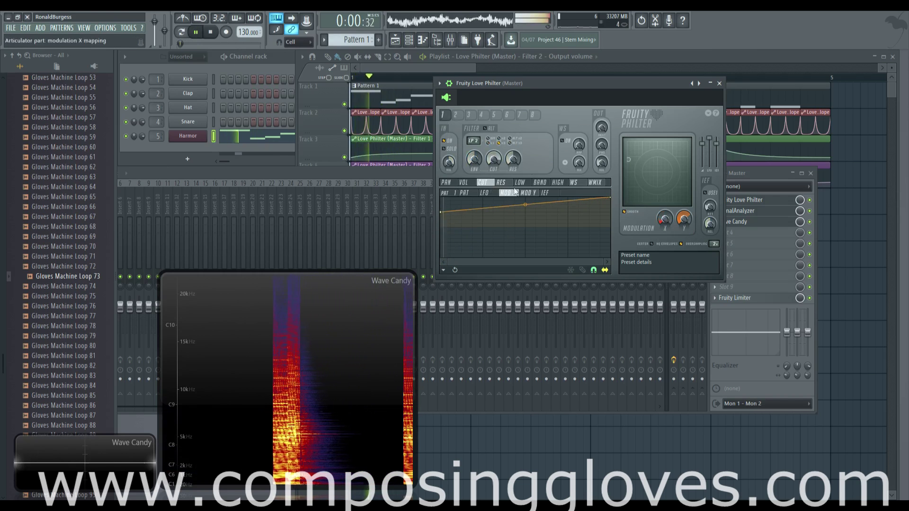
left_click(495, 115)
key("space")
left_click(456, 116)
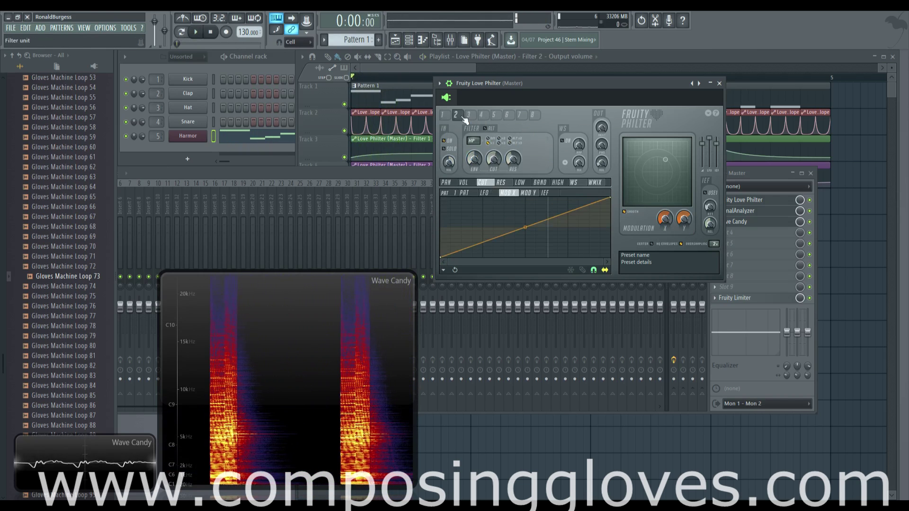
left_click(446, 117)
During playback, reshape filter 1's waveshaper curve with a sharp early peak followed by a deep dip
left_click(573, 182)
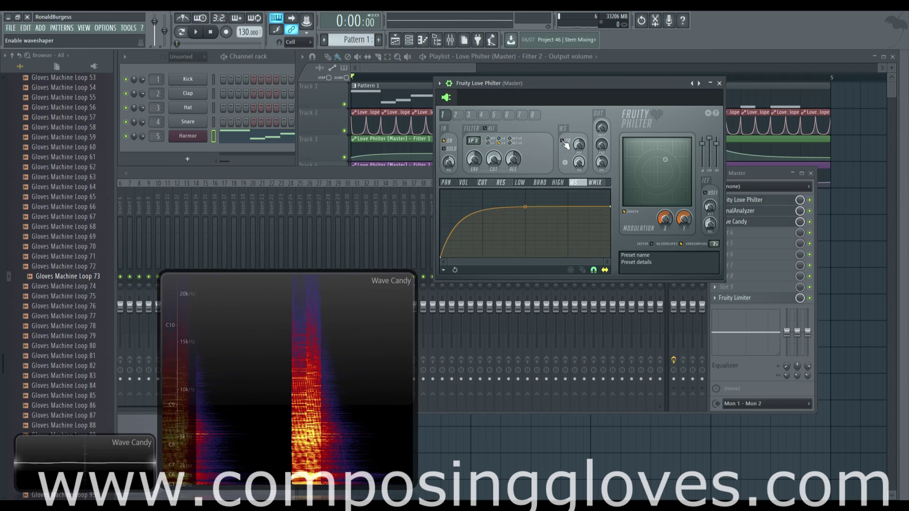
key("space")
left_click_drag(527, 207, 450, 249)
right_click(484, 251)
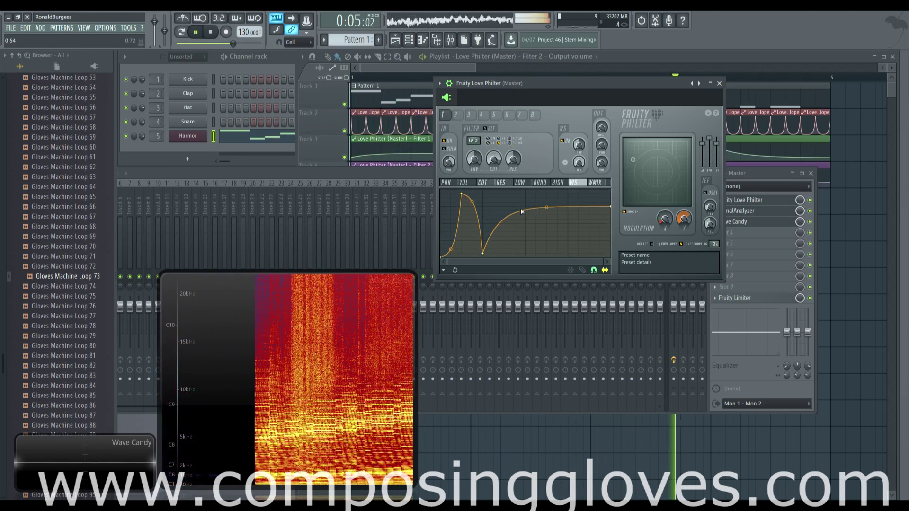
left_click_drag(471, 202, 472, 241)
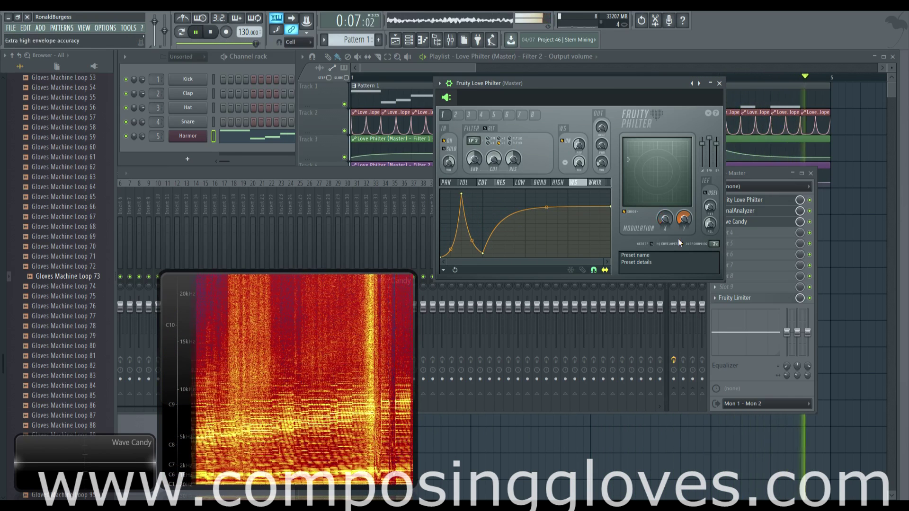
Show filter 1's cutoff modulation X mapping
left_click(482, 182)
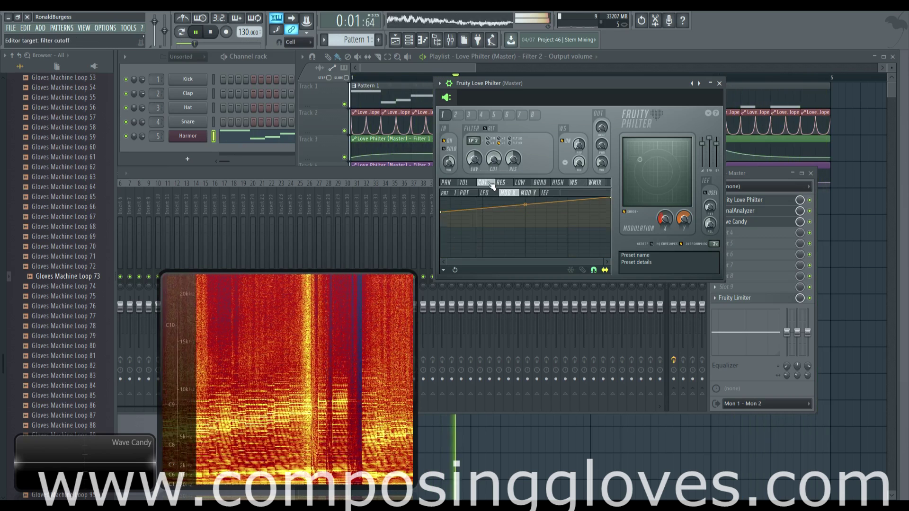